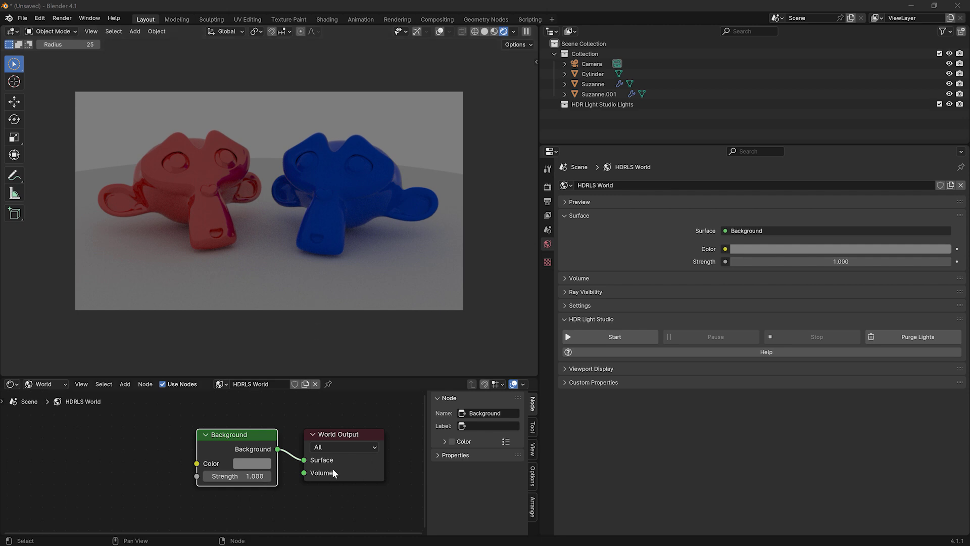
Check the HDR Light Studio for Blender add-on in the add-on preferences and close them
{"action": "left_click", "coordinate": [40, 18]}
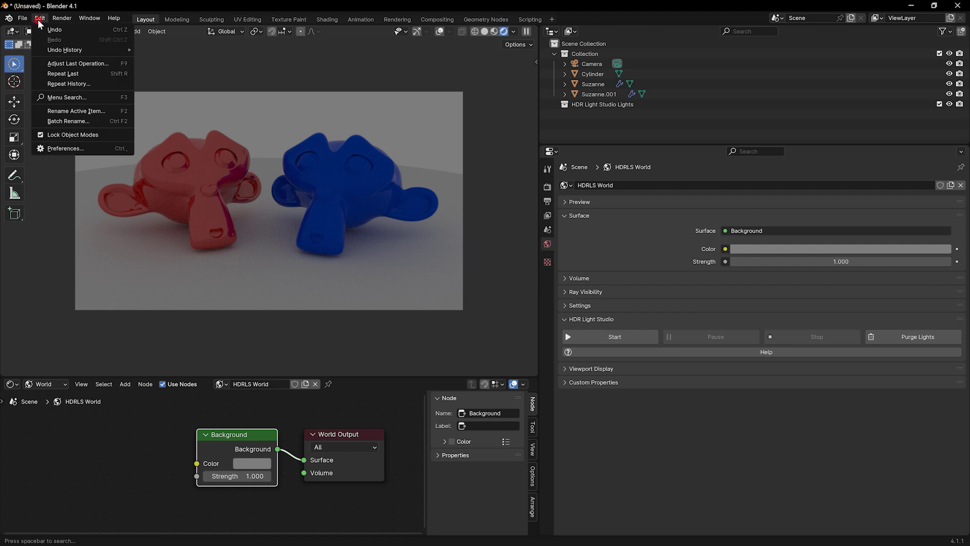
{"action": "left_click", "coordinate": [71, 149]}
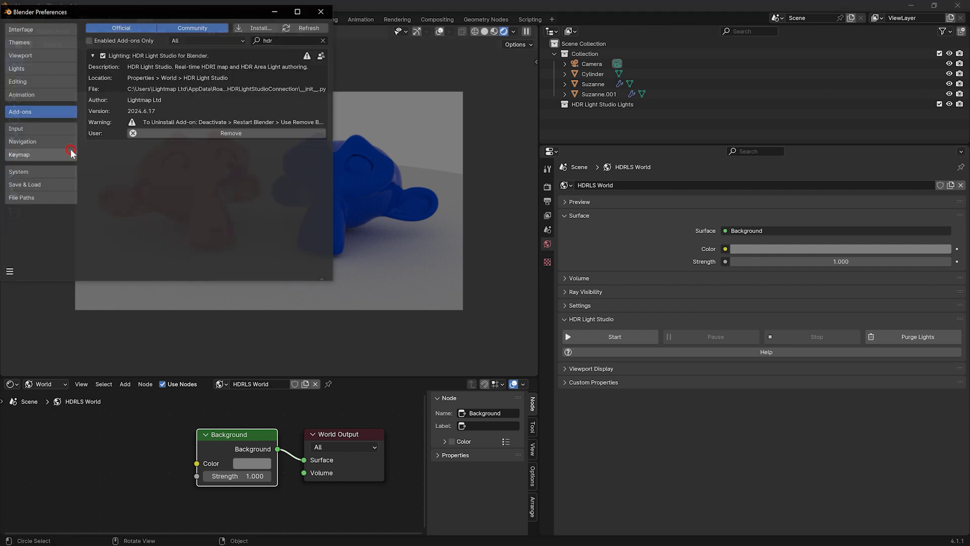
{"action": "left_click_drag", "start_coordinate": [188, 13], "coordinate": [237, 30]}
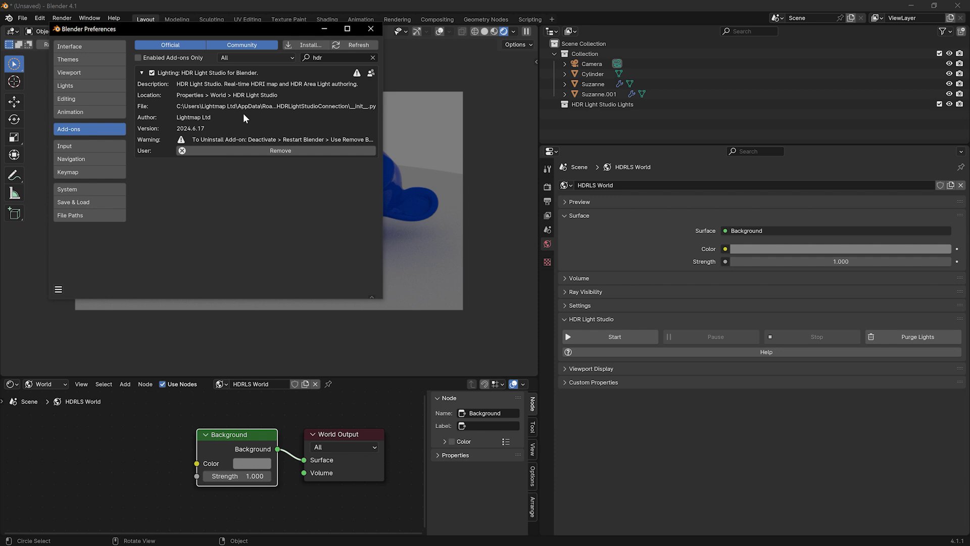
{"action": "left_click", "coordinate": [372, 29]}
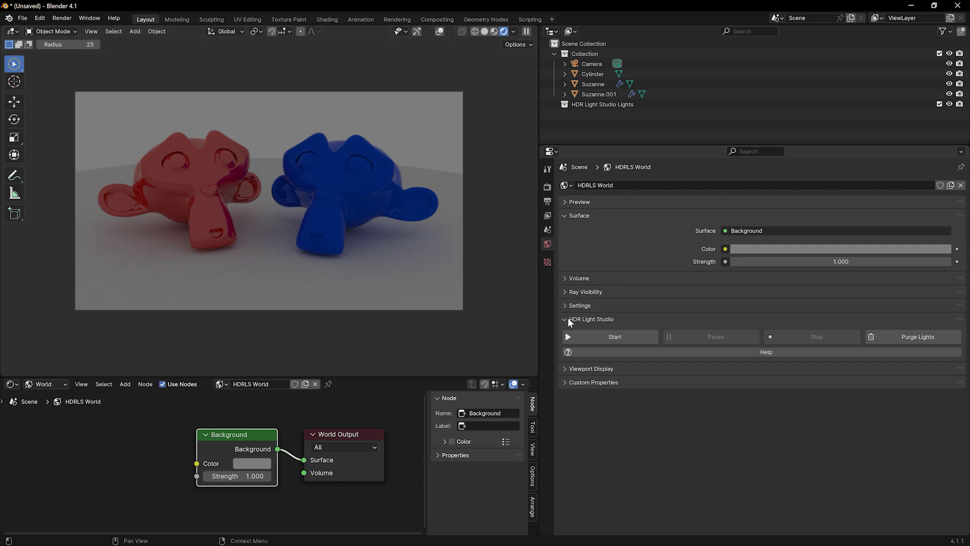
Start the HDR Light Studio connection from the world properties
{"action": "left_click", "coordinate": [565, 319]}
{"action": "left_click", "coordinate": [566, 318]}
{"action": "left_click", "coordinate": [627, 335]}
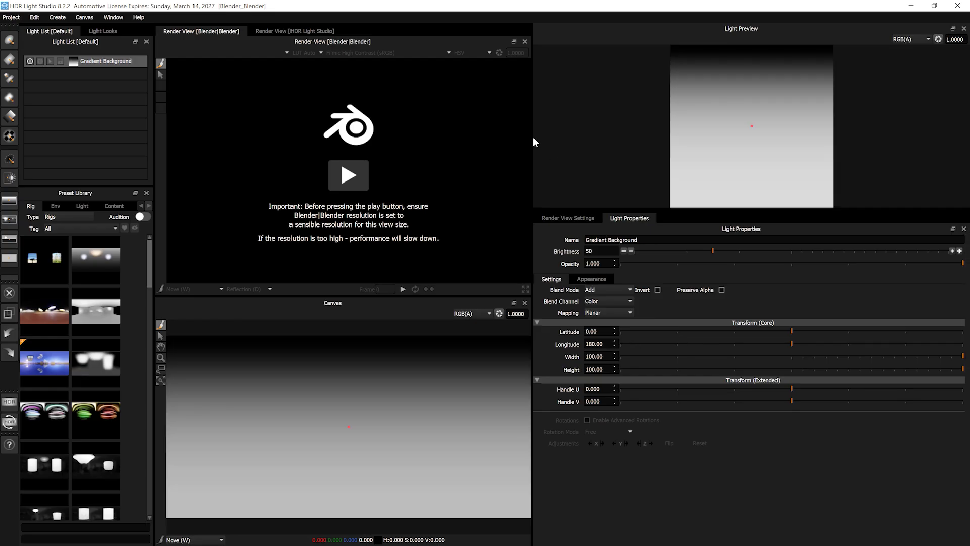
Load the default Blender window layout in HDR Light Studio
{"action": "left_click_drag", "start_coordinate": [532, 137], "coordinate": [657, 136]}
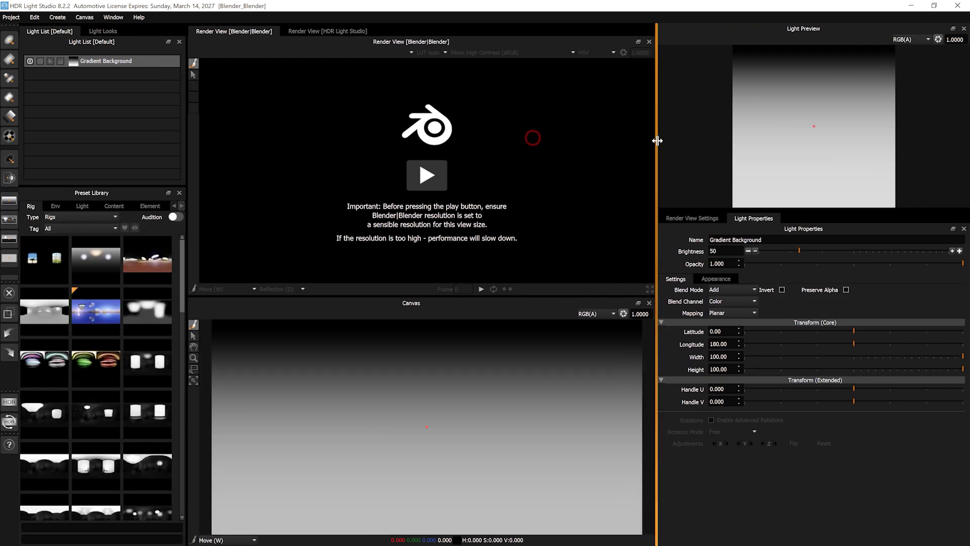
{"action": "left_click", "coordinate": [114, 18]}
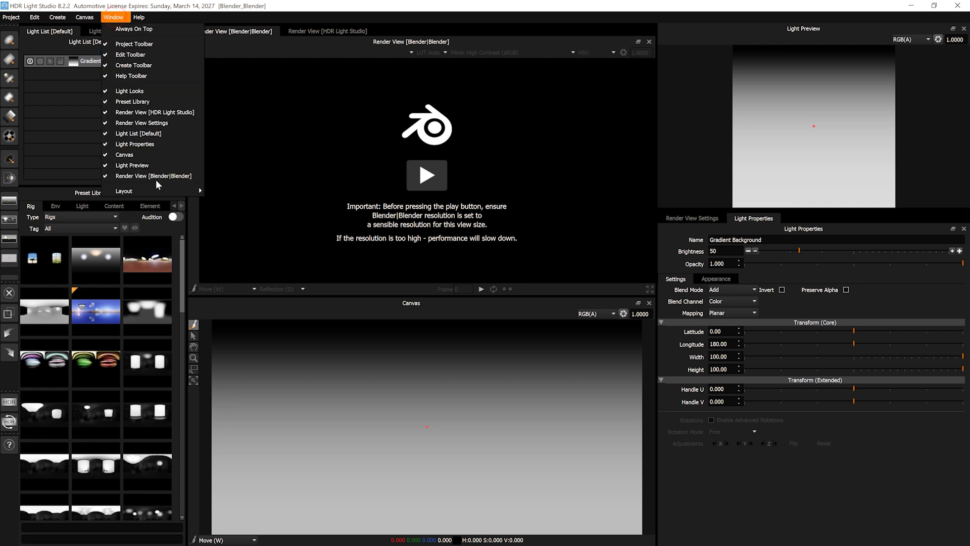
{"action": "mouse_move", "coordinate": [162, 192]}
{"action": "mouse_move", "coordinate": [217, 191]}
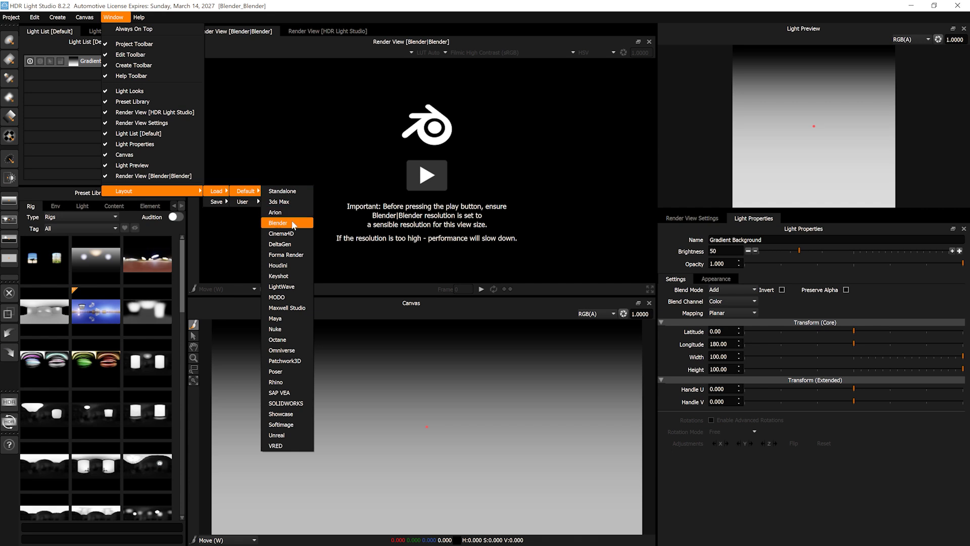
{"action": "left_click", "coordinate": [293, 223]}
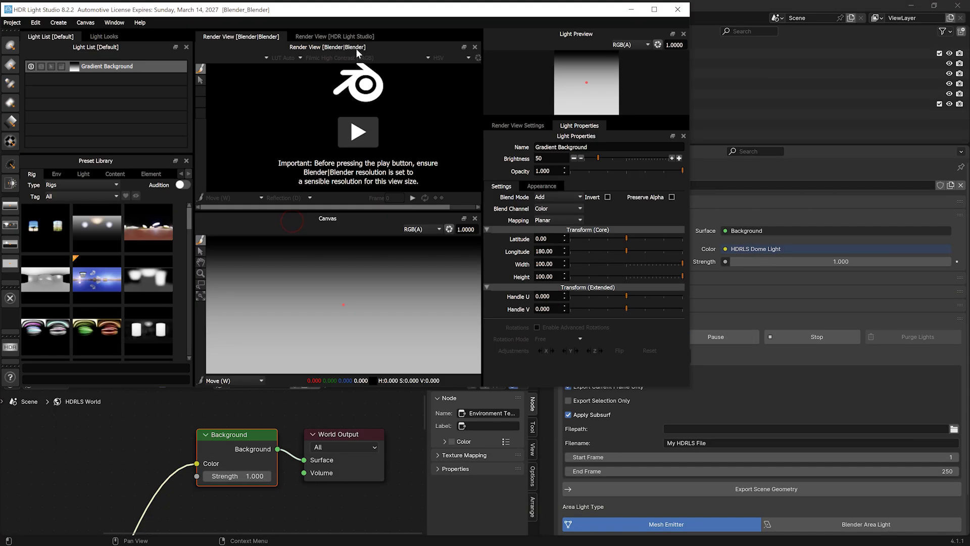
Start the live Blender render view and enlarge it within the maximised window
{"action": "left_click_drag", "start_coordinate": [379, 11], "coordinate": [575, 140]}
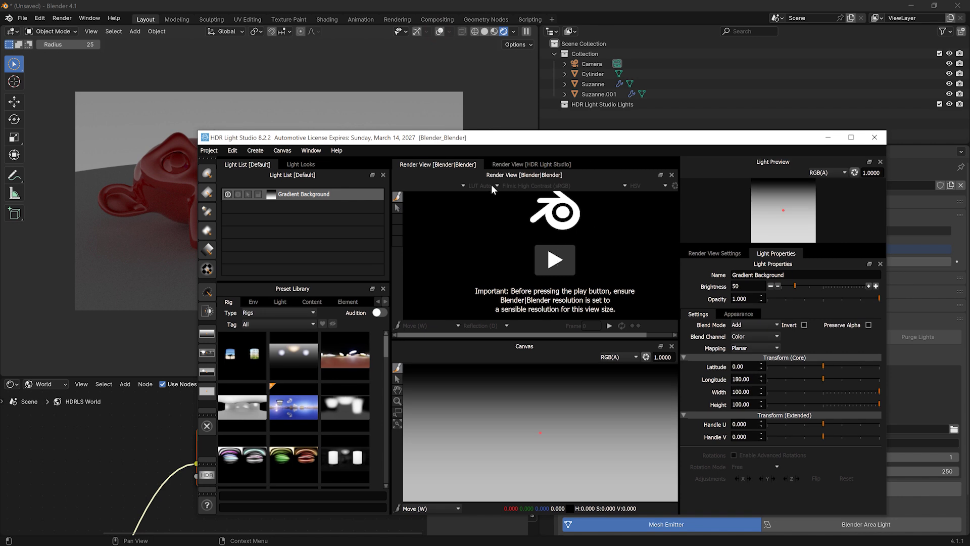
{"action": "left_click", "coordinate": [554, 259]}
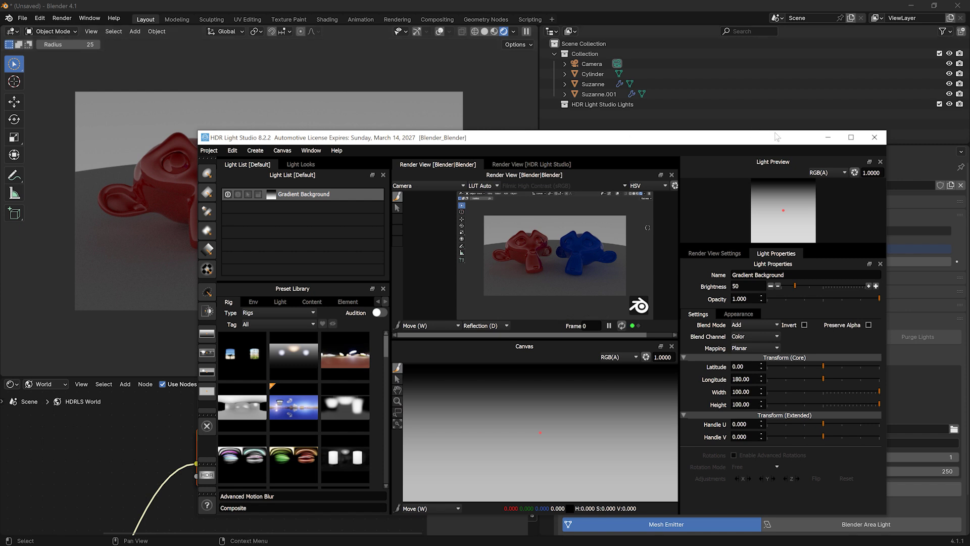
{"action": "left_click", "coordinate": [849, 139]}
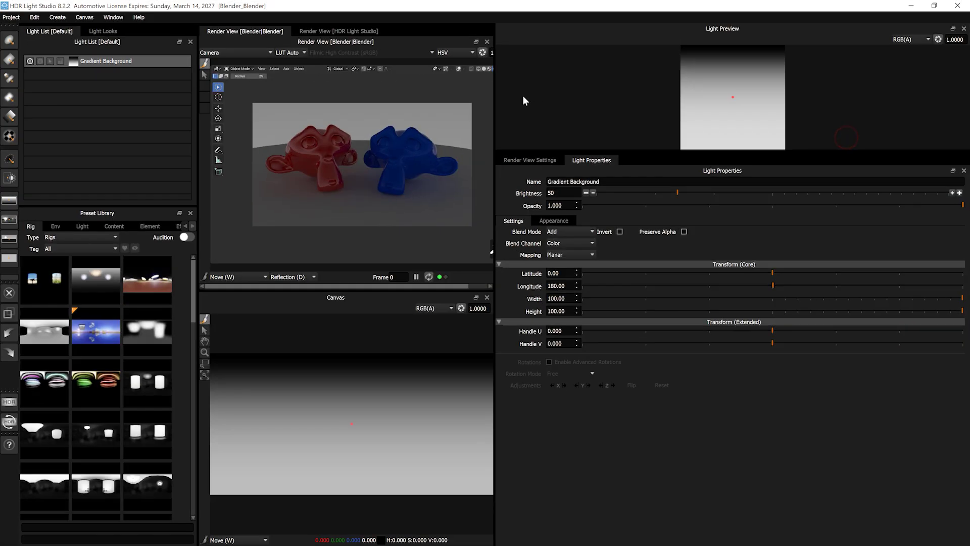
{"action": "left_click_drag", "start_coordinate": [495, 99], "coordinate": [678, 104]}
{"action": "left_click_drag", "start_coordinate": [266, 129], "coordinate": [199, 134]}
{"action": "left_click_drag", "start_coordinate": [353, 289], "coordinate": [345, 362]}
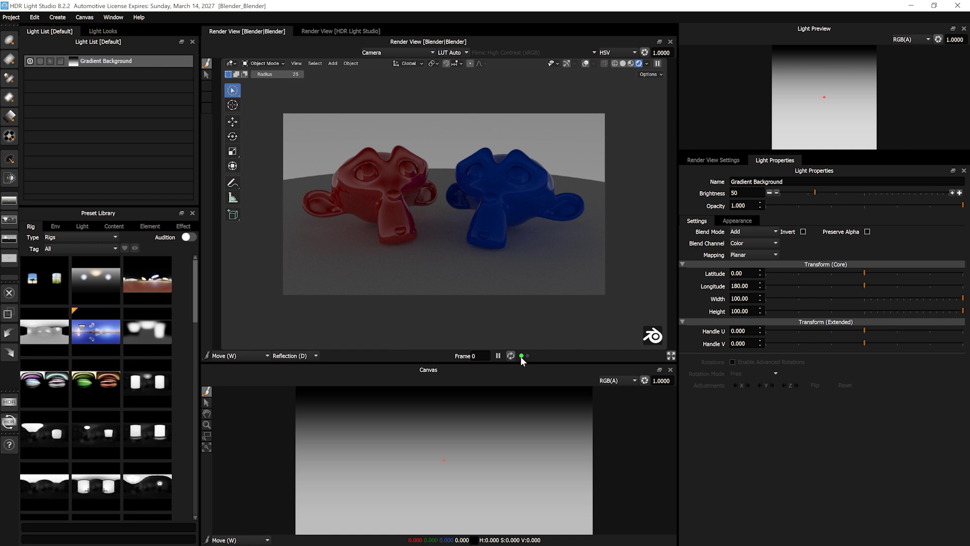
{"action": "mouse_move", "coordinate": [523, 358]}
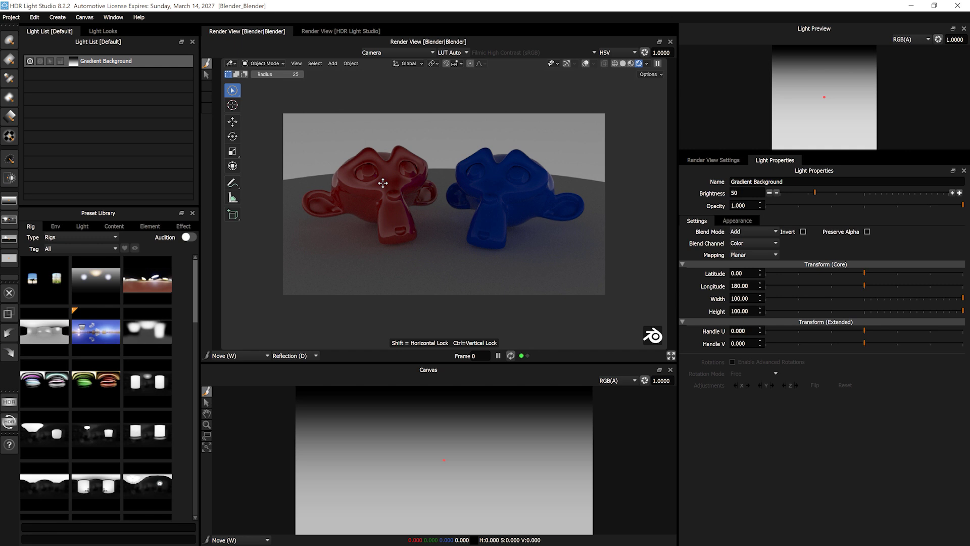
Review the render view settings of Blender|Blender and return to the light properties
{"action": "left_click", "coordinate": [708, 160]}
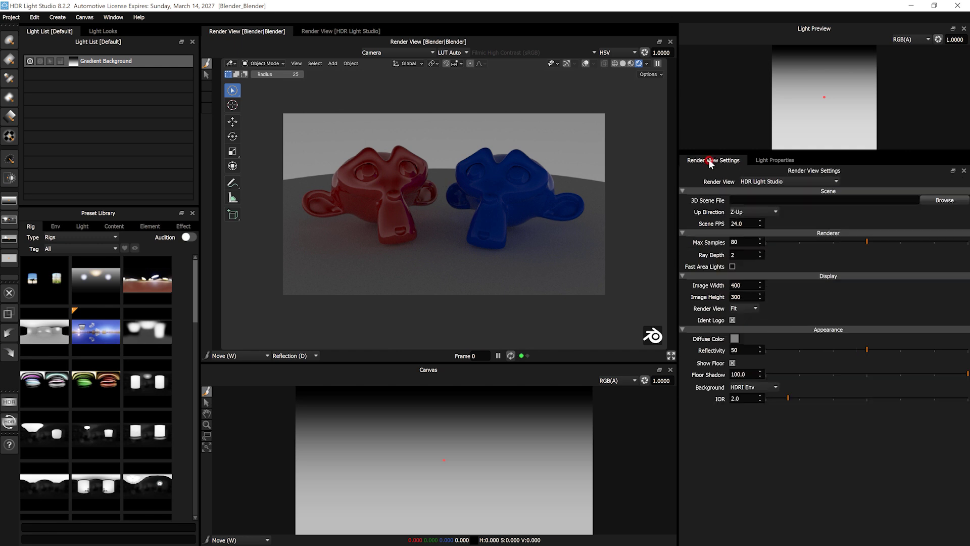
{"action": "left_click", "coordinate": [765, 182]}
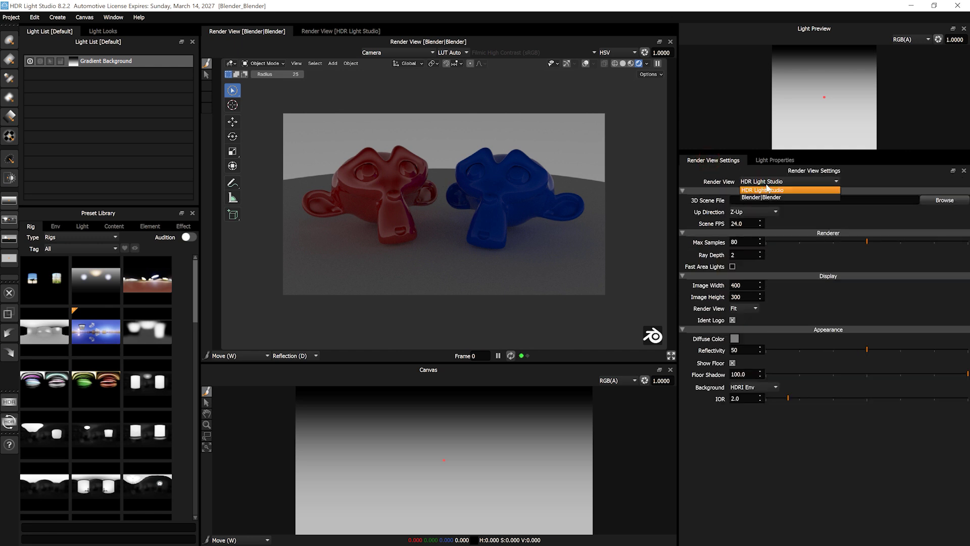
{"action": "left_click", "coordinate": [767, 197]}
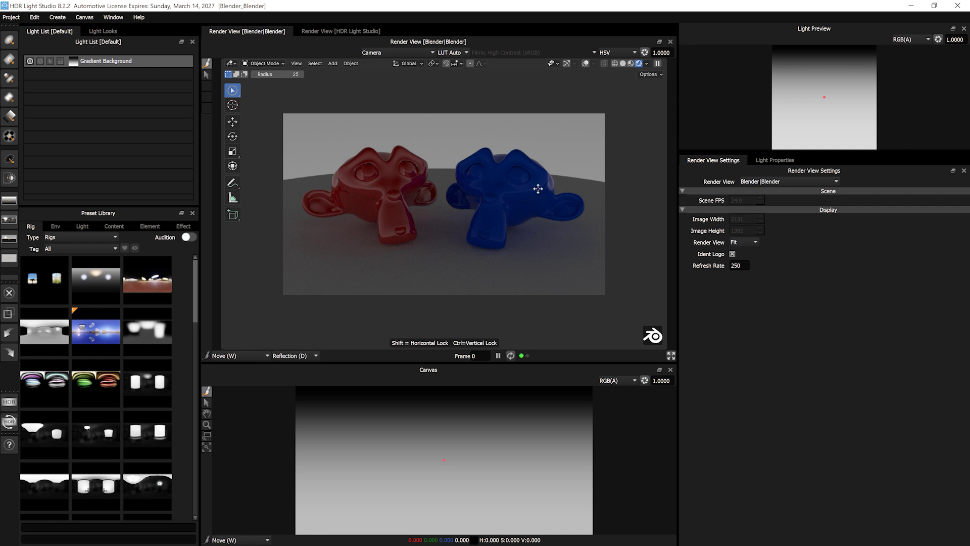
{"action": "left_click", "coordinate": [774, 159]}
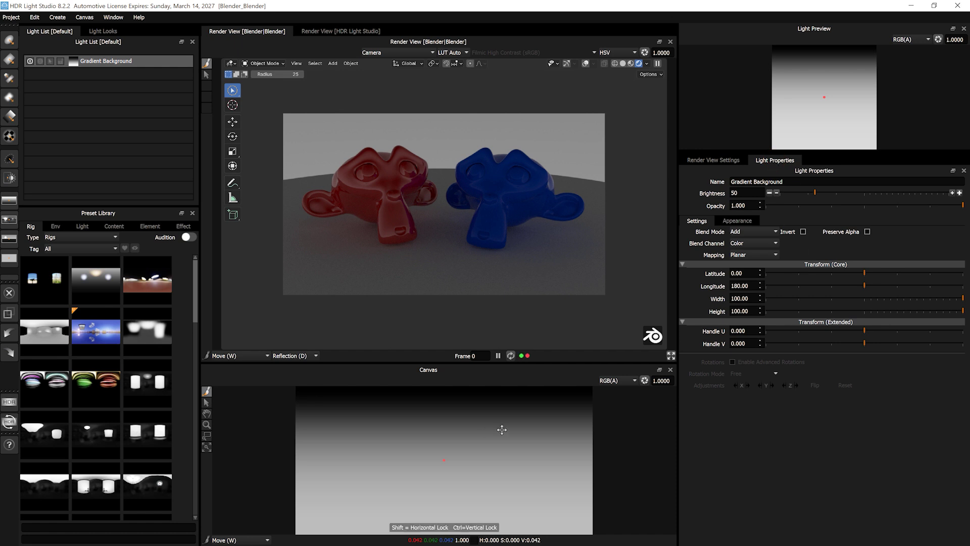
Replace the lights with the FreeHDRI - Design 13 rig and enlarge the light list
{"action": "left_click_drag", "start_coordinate": [166, 207], "coordinate": [164, 169]}
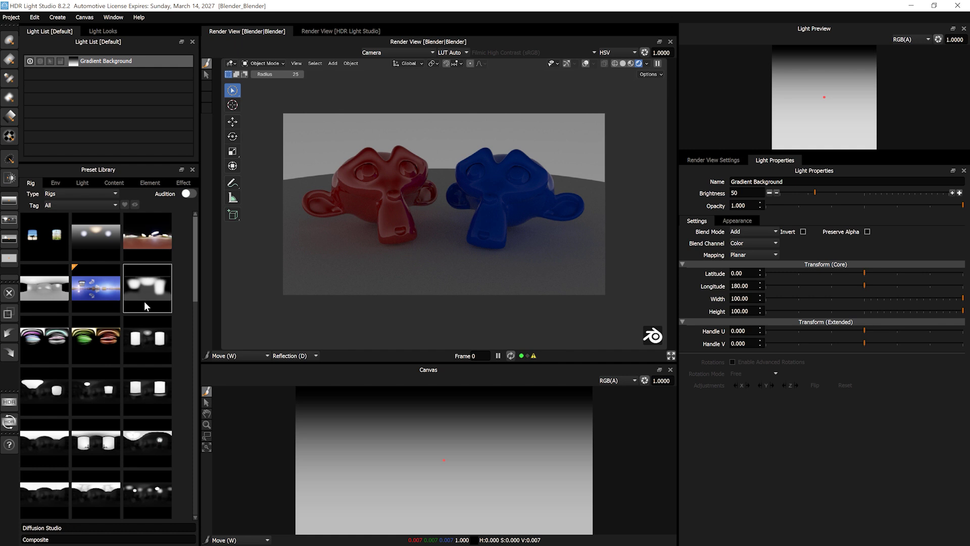
{"action": "scroll", "coordinate": [144, 301], "scroll_direction": "down", "scroll_amount": 5}
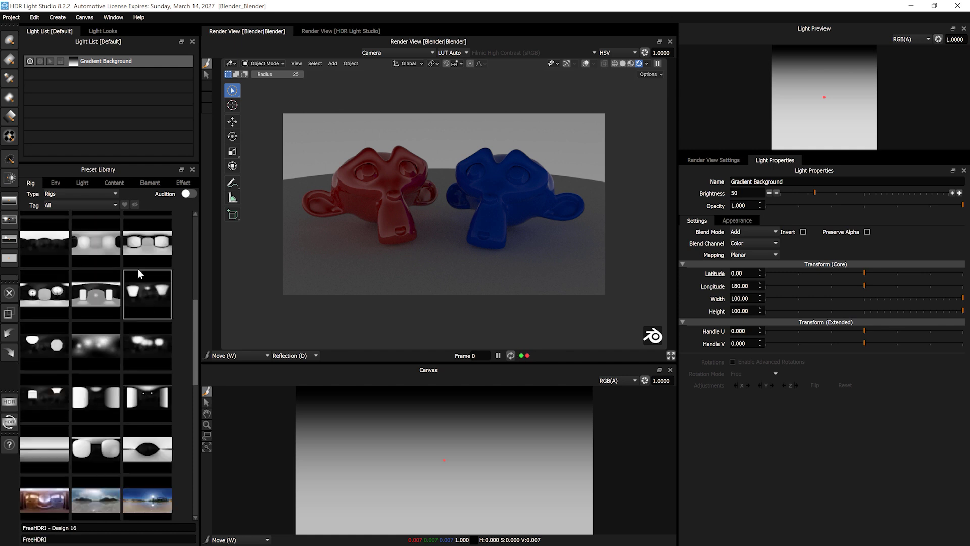
{"action": "right_click", "coordinate": [141, 249]}
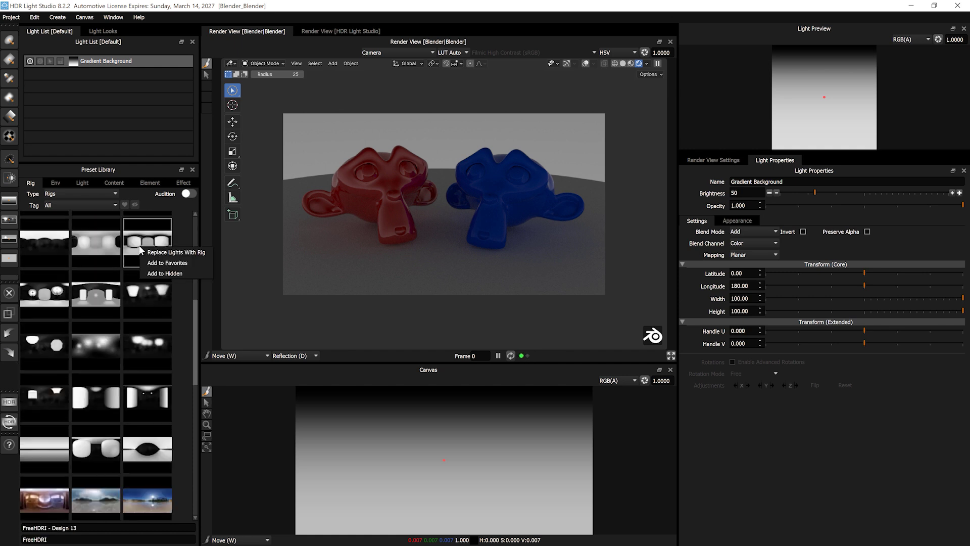
{"action": "left_click", "coordinate": [178, 253]}
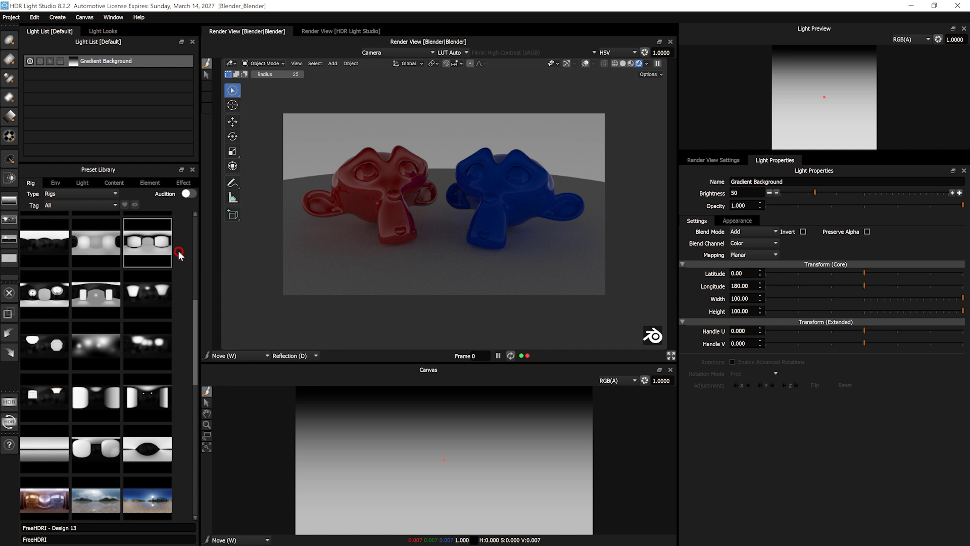
{"action": "left_click_drag", "start_coordinate": [148, 162], "coordinate": [149, 217]}
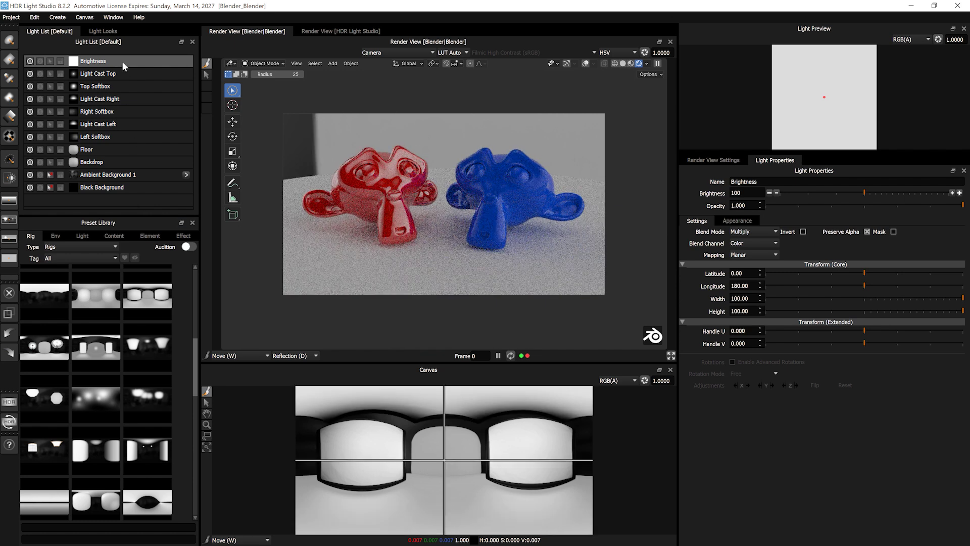
Solo and unsolo the Top Softbox, and turn off the Right Softbox, Light Cast Left and Floor lights
{"action": "left_click", "coordinate": [40, 86]}
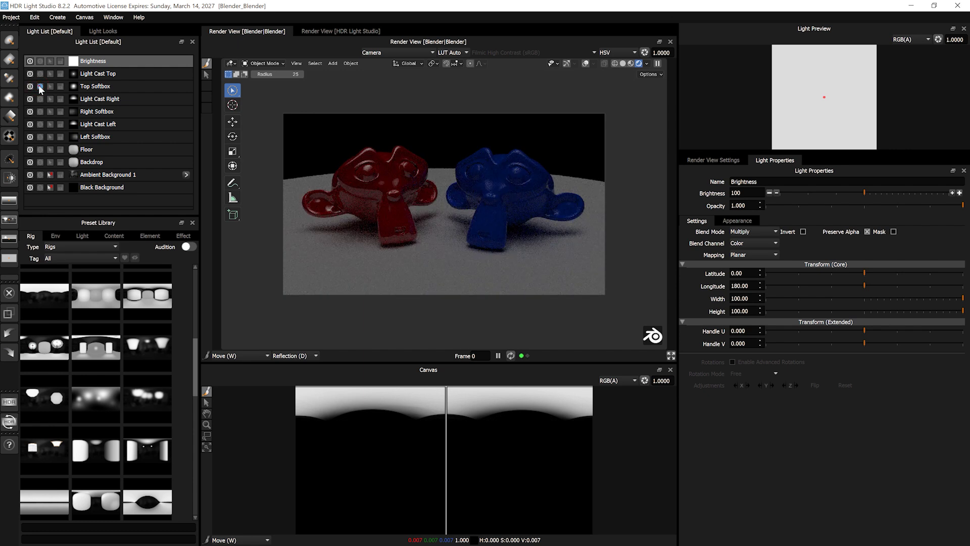
{"action": "left_click", "coordinate": [39, 86]}
{"action": "left_click", "coordinate": [30, 111]}
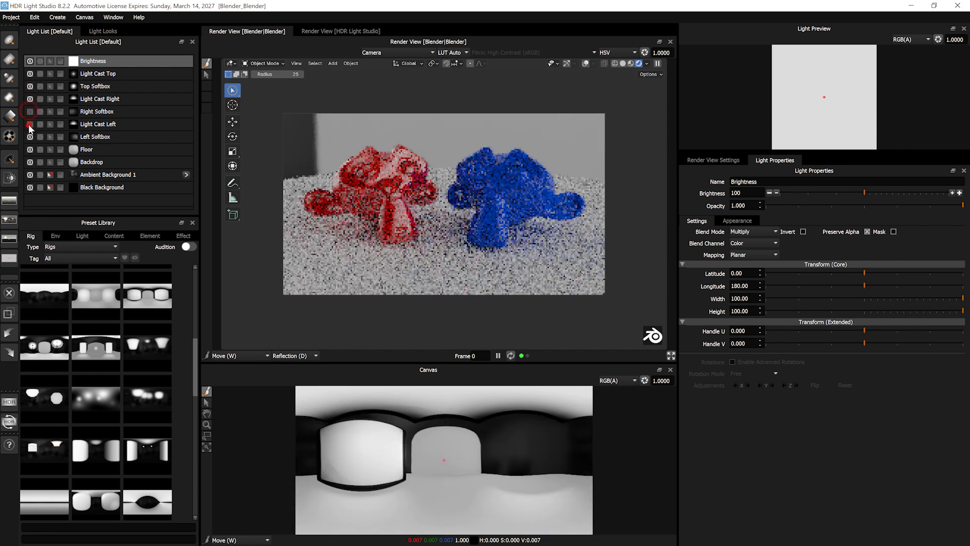
{"action": "left_click", "coordinate": [29, 124]}
{"action": "left_click", "coordinate": [31, 148]}
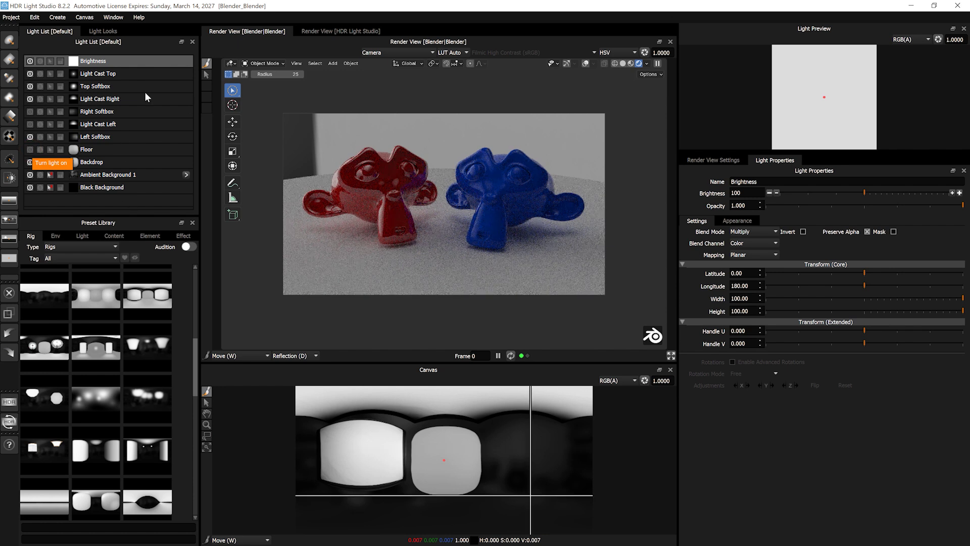
Replace the current lights with the Soft Studio 03 - Colors rig
{"action": "scroll", "coordinate": [118, 379], "scroll_direction": "down", "scroll_amount": 5}
{"action": "scroll", "coordinate": [117, 379], "scroll_direction": "down", "scroll_amount": 5}
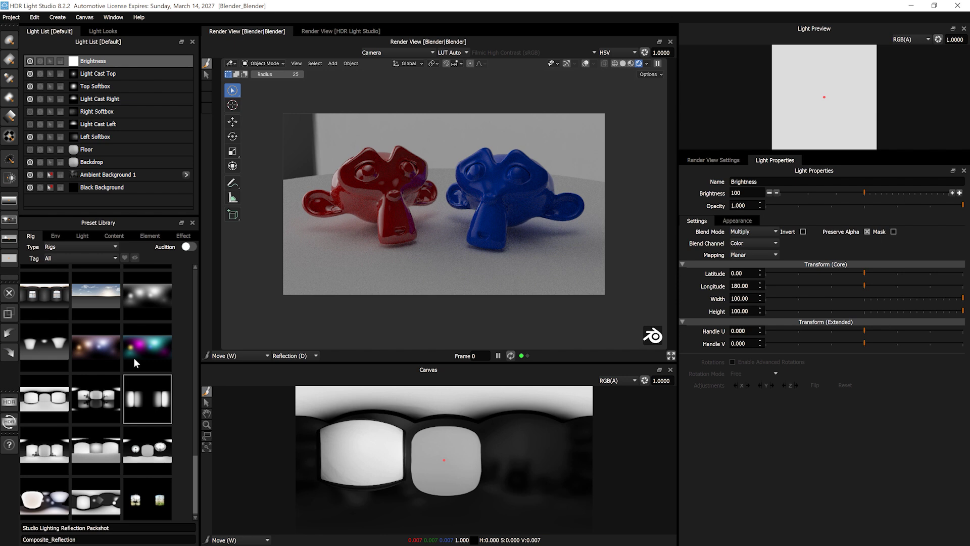
{"action": "right_click", "coordinate": [135, 347]}
{"action": "left_click", "coordinate": [143, 352]}
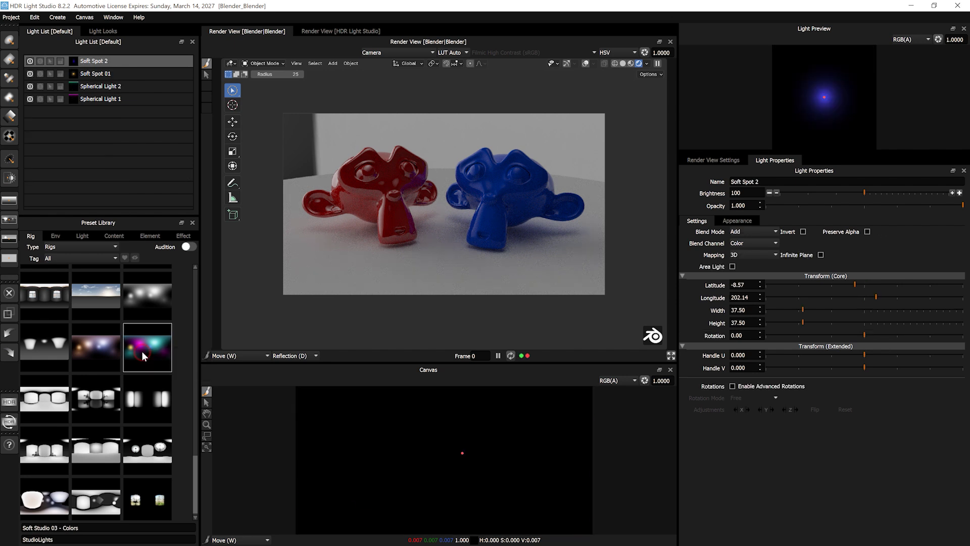
Show the environment presets and remove every light from the light list
{"action": "mouse_move", "coordinate": [84, 464]}
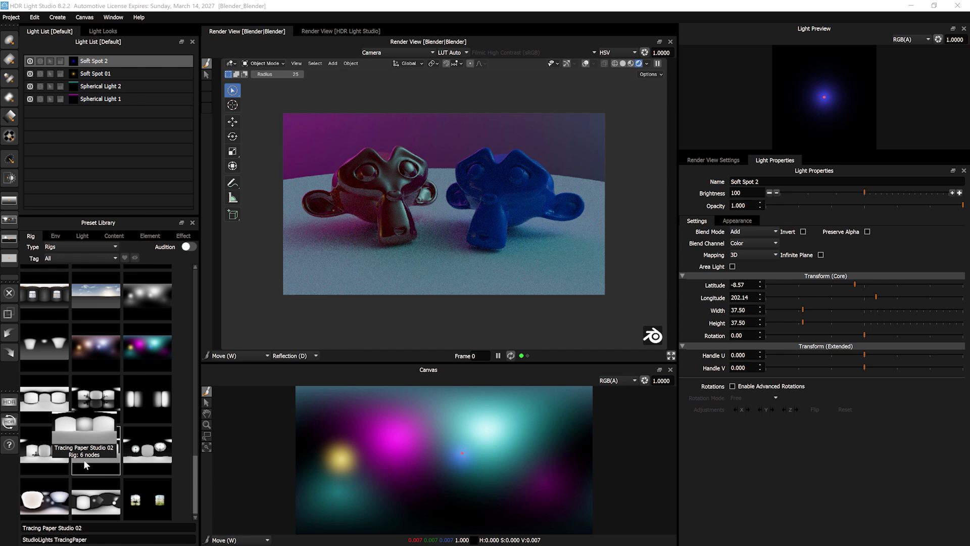
{"action": "left_click", "coordinate": [55, 236]}
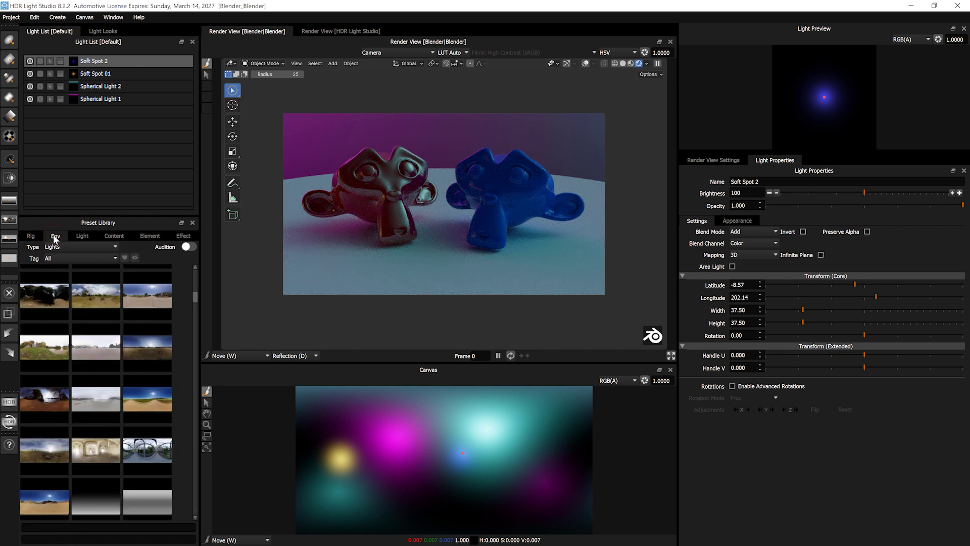
{"action": "mouse_move", "coordinate": [103, 400]}
{"action": "scroll", "coordinate": [104, 401], "scroll_direction": "down", "scroll_amount": 3}
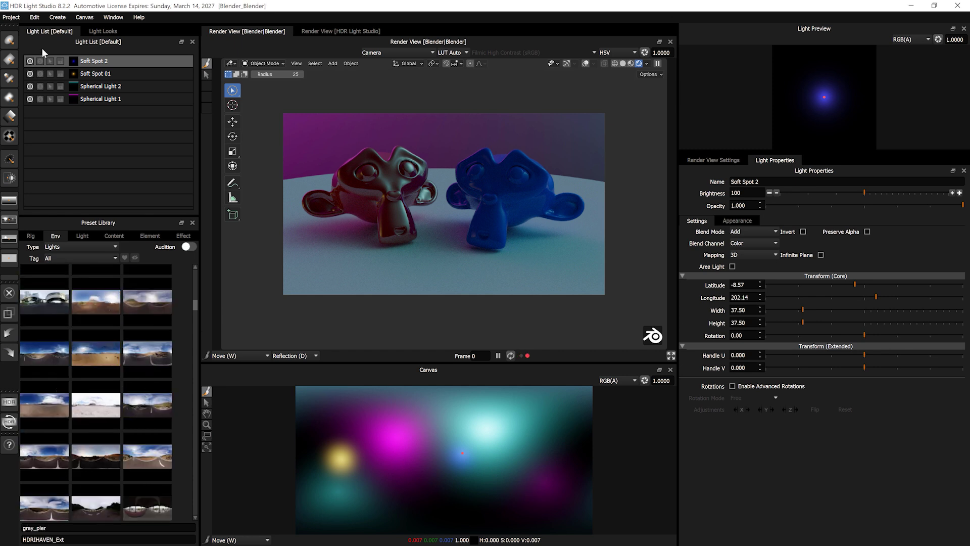
{"action": "left_click", "coordinate": [35, 18]}
{"action": "left_click", "coordinate": [57, 76]}
Filter the environment presets by the HDRIHAVEN_Int tag and light the scene with the hotel_room environment
{"action": "scroll", "coordinate": [126, 374], "scroll_direction": "down", "scroll_amount": 1}
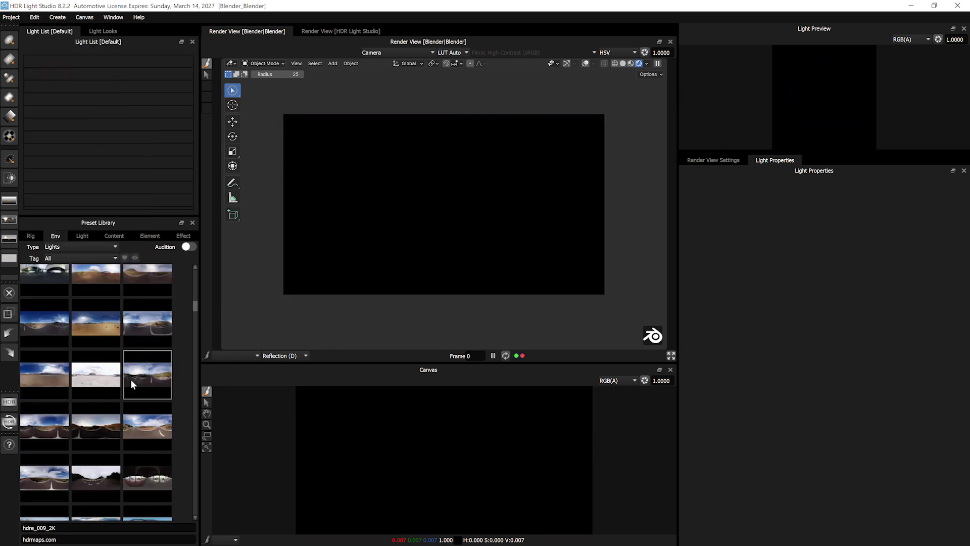
{"action": "left_click", "coordinate": [52, 257]}
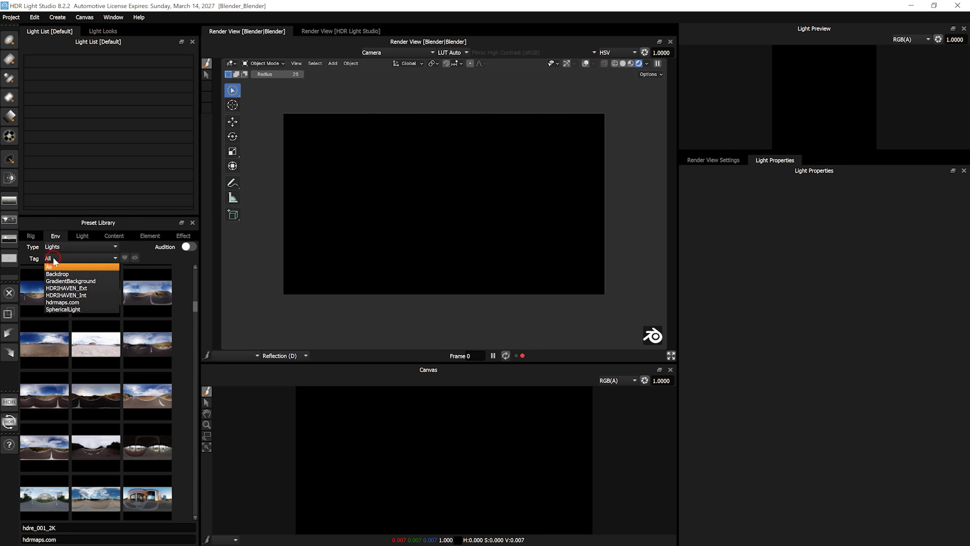
{"action": "left_click", "coordinate": [71, 295]}
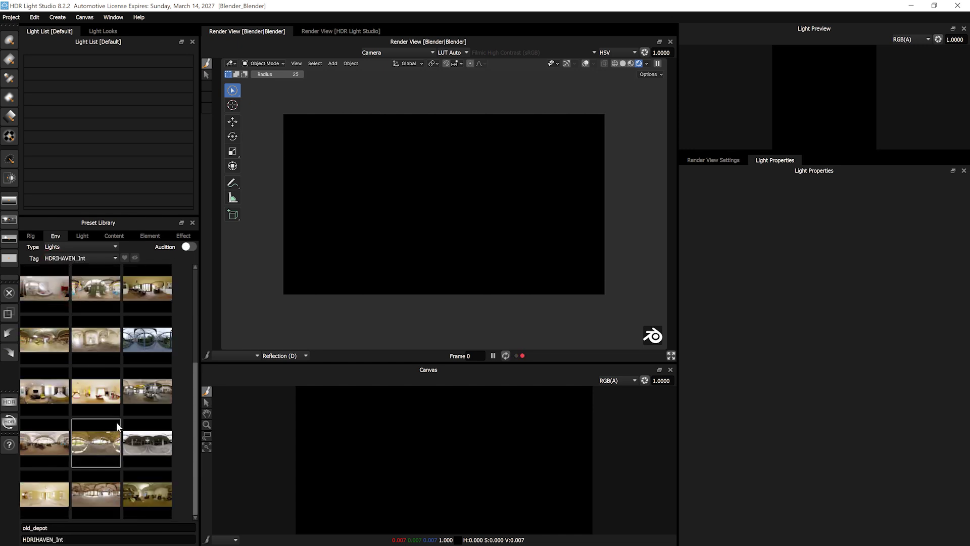
{"action": "left_click_drag", "start_coordinate": [48, 393], "coordinate": [363, 223]}
{"action": "left_click", "coordinate": [107, 61]}
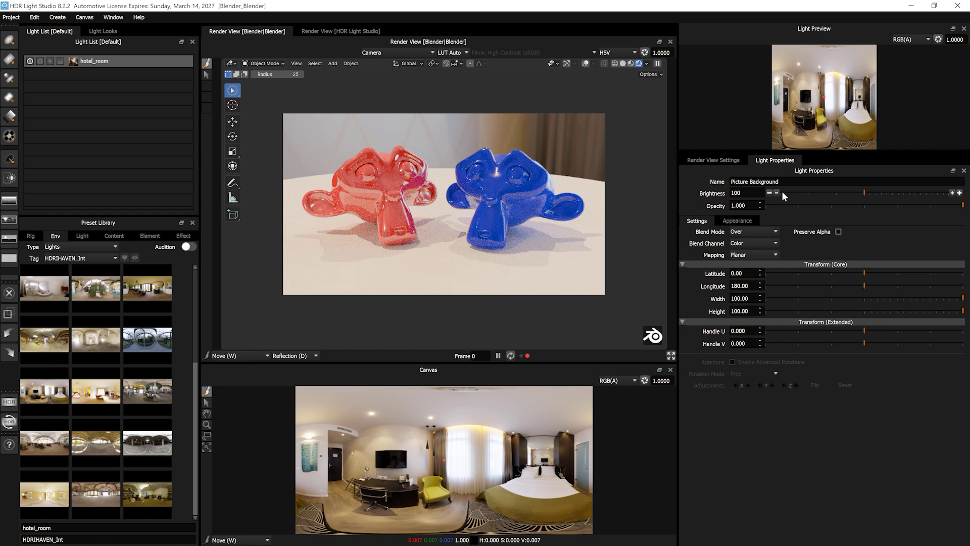
Try several brightness levels for the hotel_room environment light and settle on a brightness of 25
{"action": "double_click", "coordinate": [753, 193]}
{"action": "left_click", "coordinate": [769, 193]}
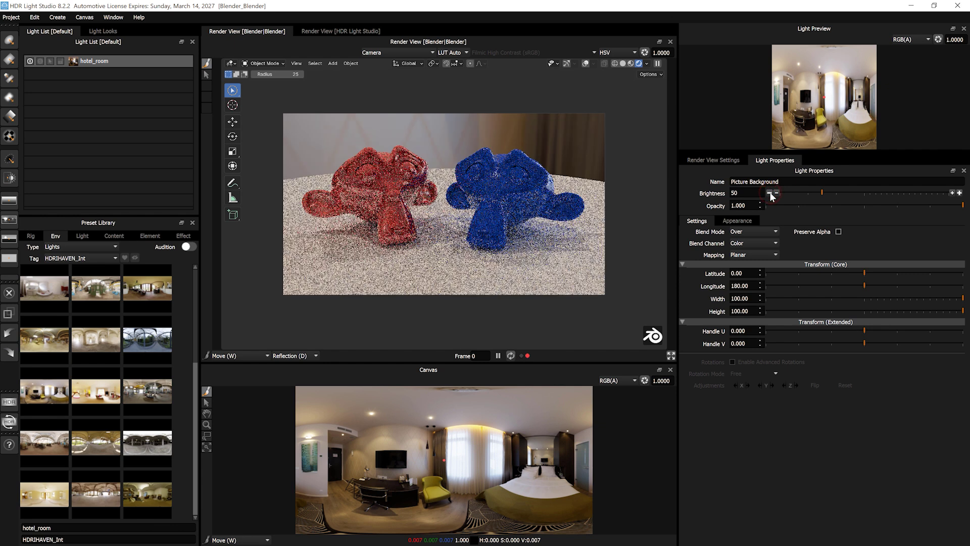
{"action": "left_click", "coordinate": [770, 193]}
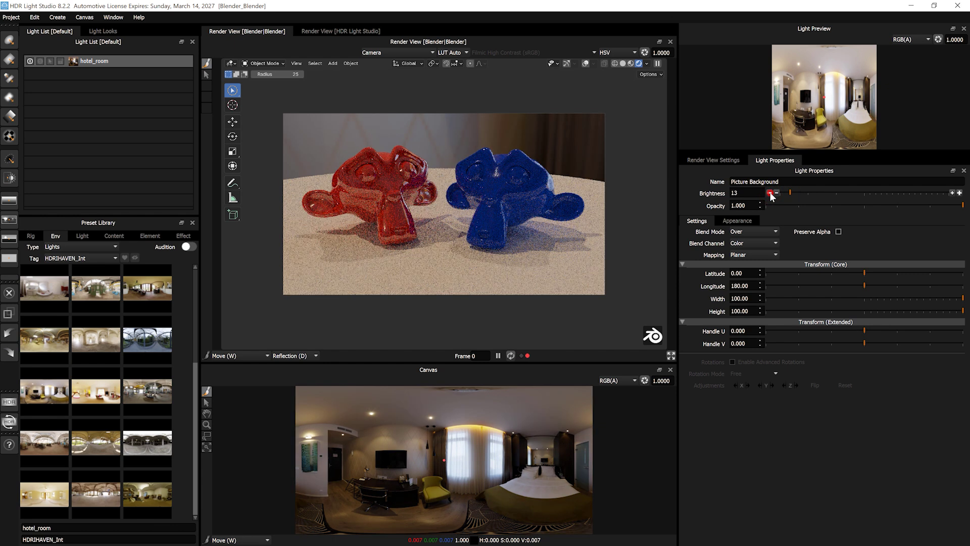
{"action": "left_click", "coordinate": [770, 193]}
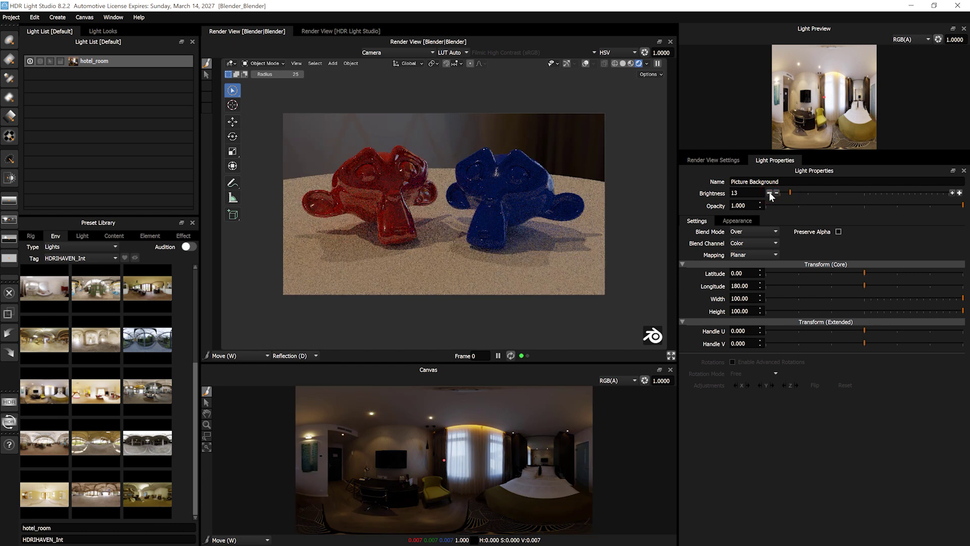
{"action": "left_click", "coordinate": [769, 193]}
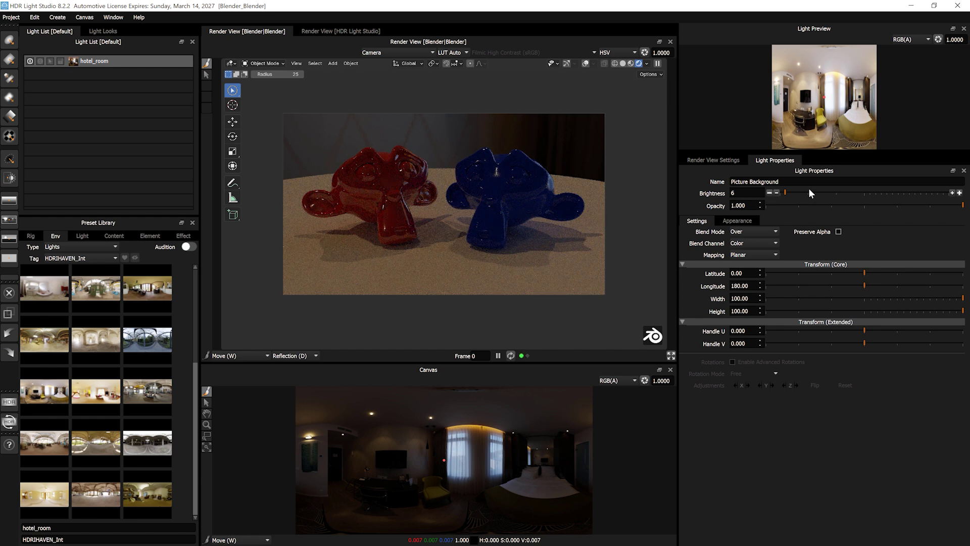
{"action": "left_click", "coordinate": [959, 193]}
{"action": "left_click", "coordinate": [960, 193]}
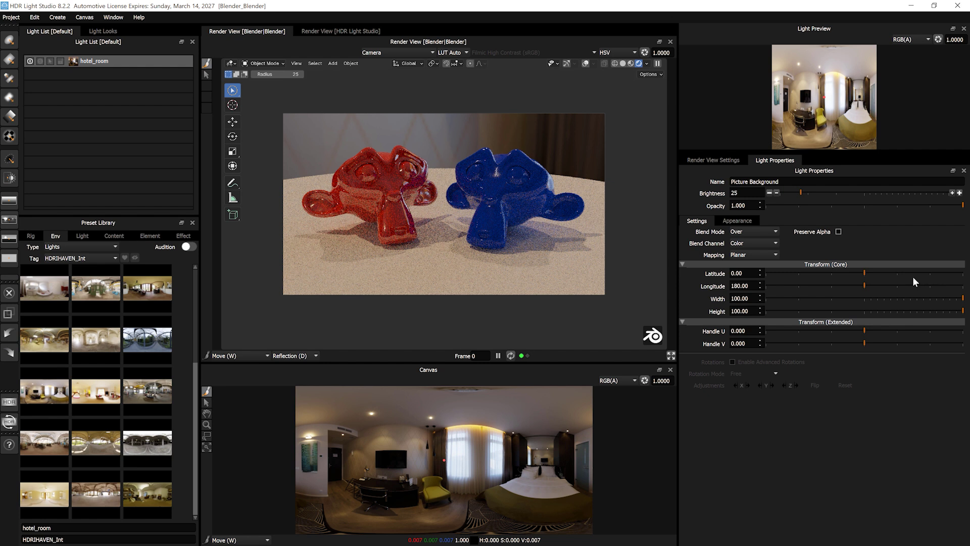
Enlarge the preset library, turn on Audition, preview glass_passage on the environment light and replace its image with machine_shop_03
{"action": "left_click_drag", "start_coordinate": [170, 215], "coordinate": [174, 164]}
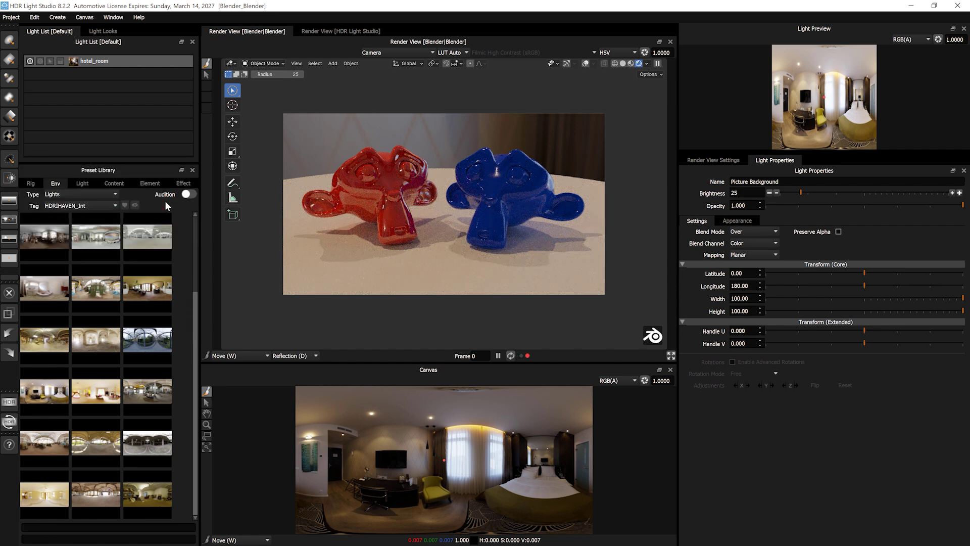
{"action": "left_click", "coordinate": [189, 194]}
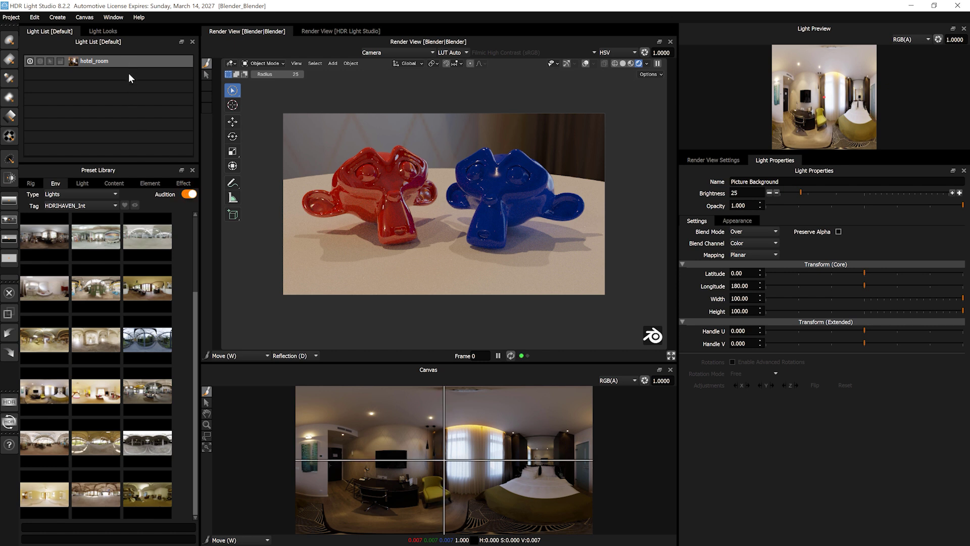
{"action": "mouse_move", "coordinate": [147, 345]}
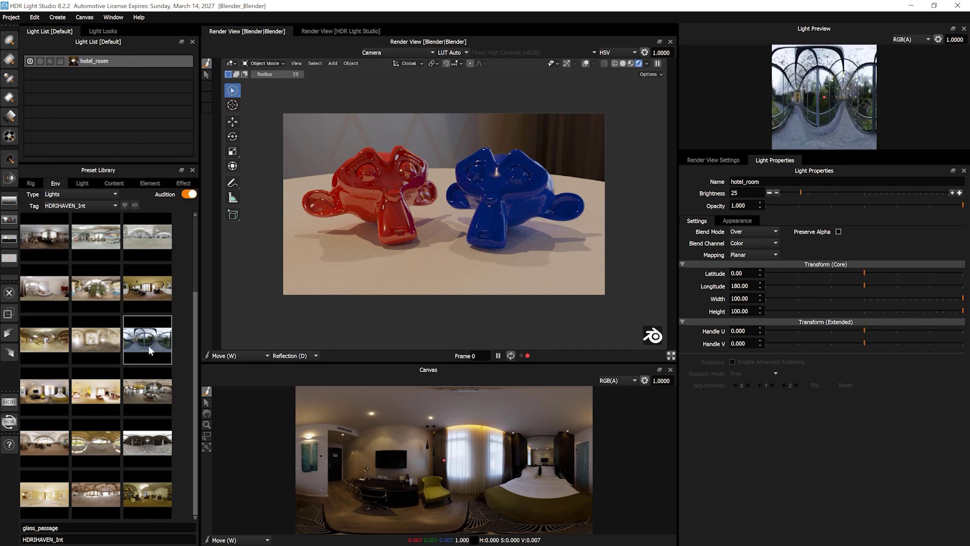
{"action": "mouse_move", "coordinate": [153, 395]}
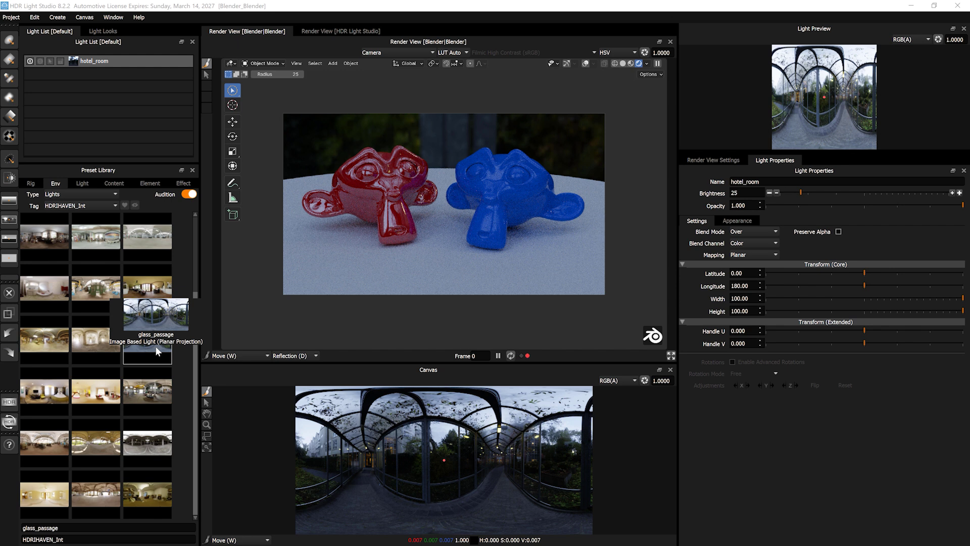
{"action": "mouse_move", "coordinate": [48, 454]}
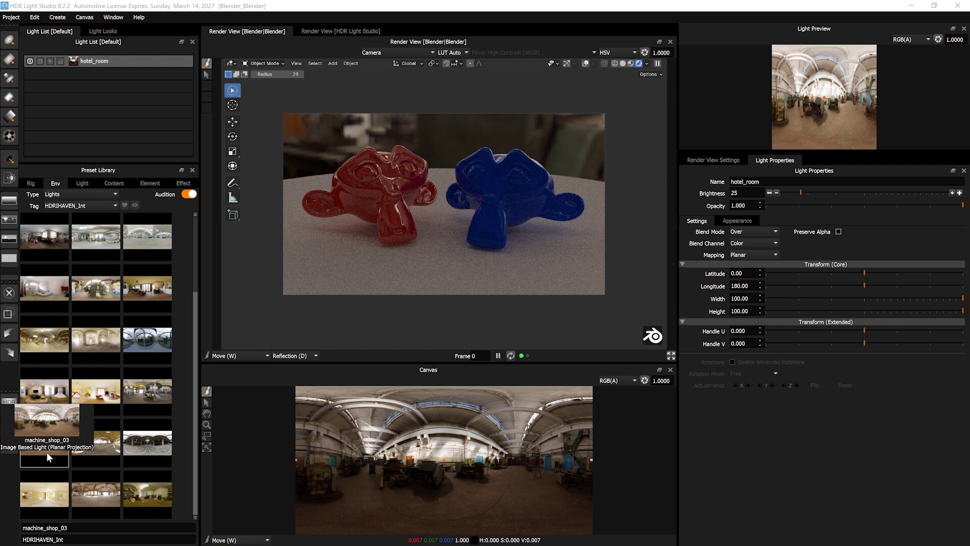
{"action": "left_click", "coordinate": [44, 452]}
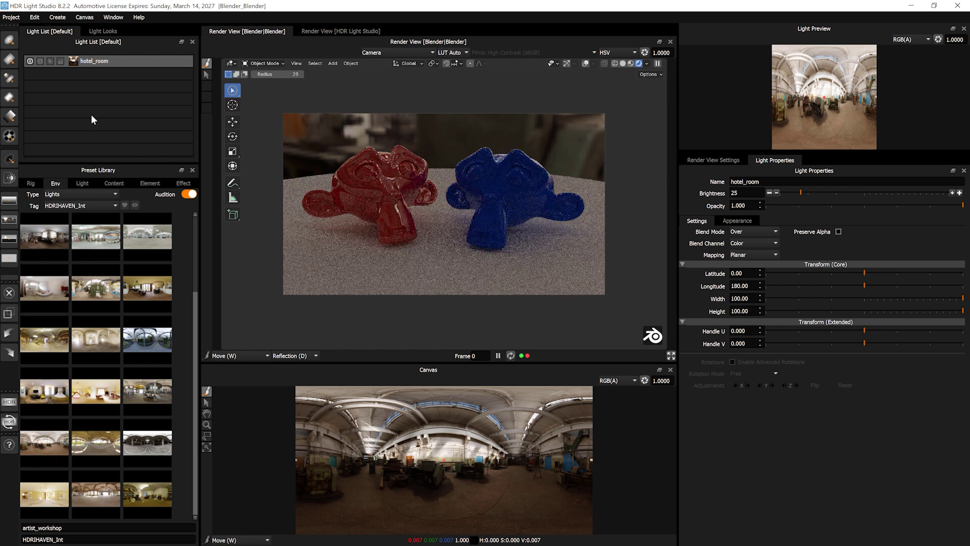
With Audition turned off, dim the environment light to brightness 13 and rotate it to a longitude of about 122
{"action": "left_click", "coordinate": [189, 194]}
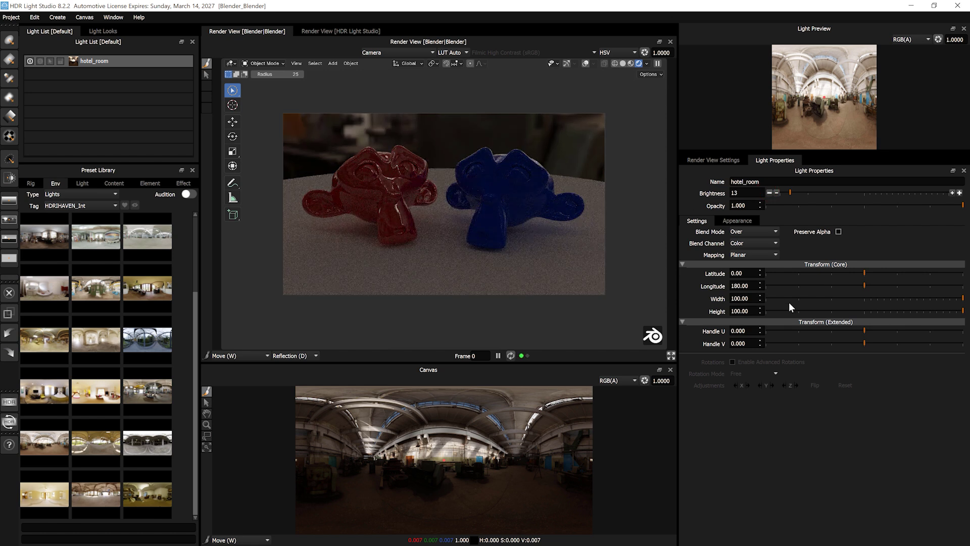
{"action": "left_click", "coordinate": [834, 286]}
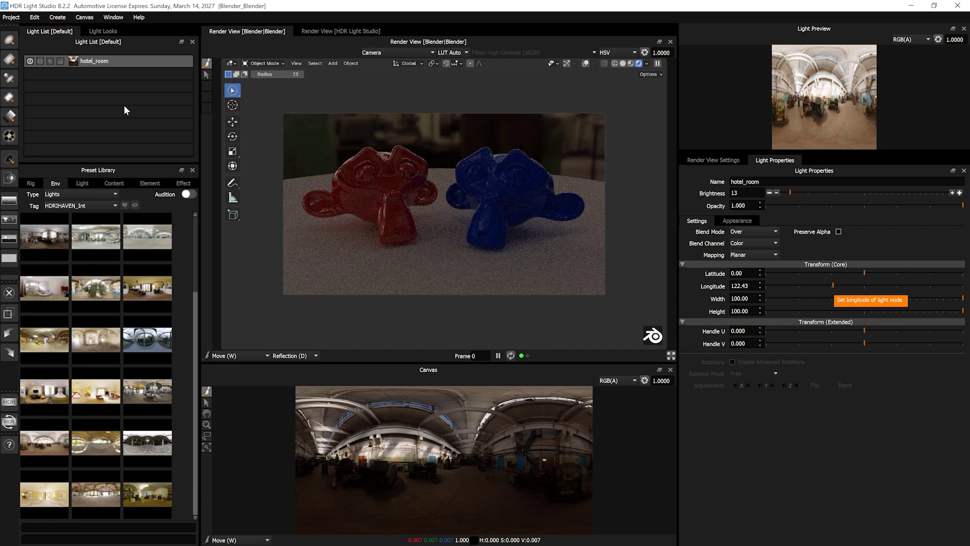
Add the Softbox 70x70 preset from the StudioLights collection behind the monkeys, using Rim placement, at about latitude 14.6 and longitude 156
{"action": "left_click", "coordinate": [82, 184]}
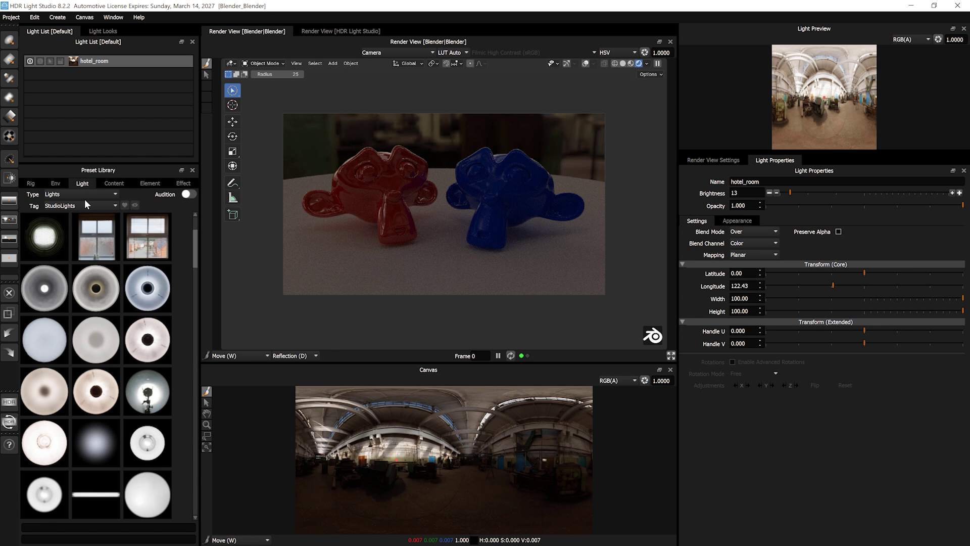
{"action": "scroll", "coordinate": [119, 299], "scroll_direction": "down", "scroll_amount": 5}
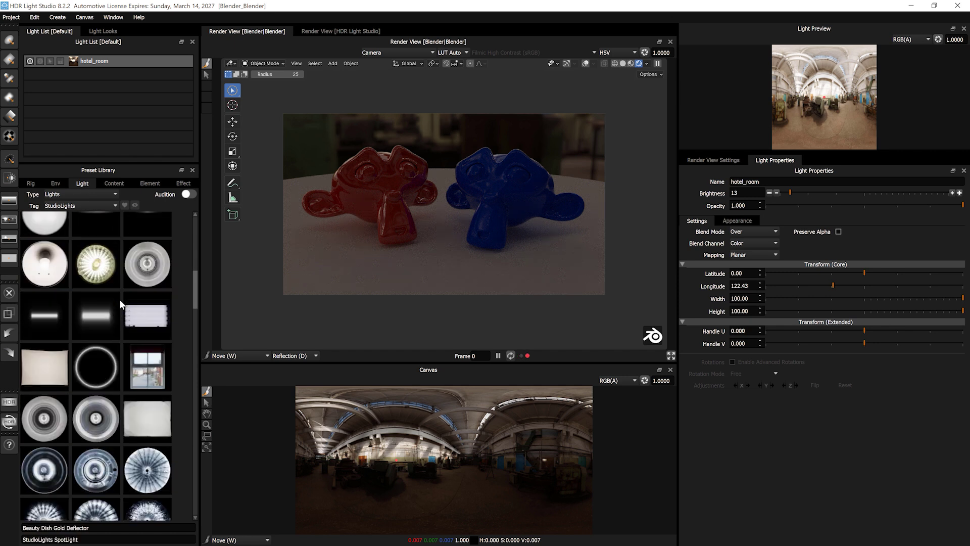
{"action": "scroll", "coordinate": [119, 299], "scroll_direction": "down", "scroll_amount": 8}
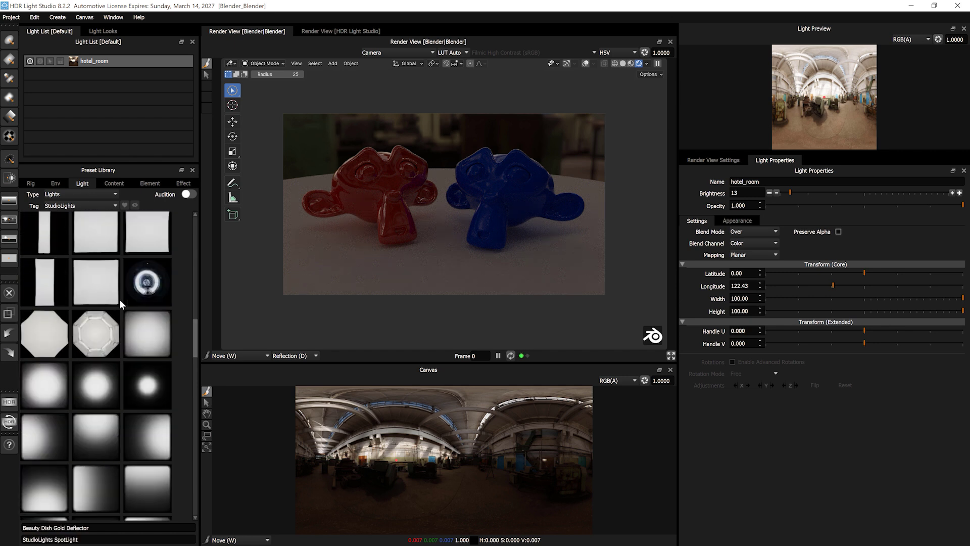
{"action": "scroll", "coordinate": [120, 300], "scroll_direction": "down", "scroll_amount": 1}
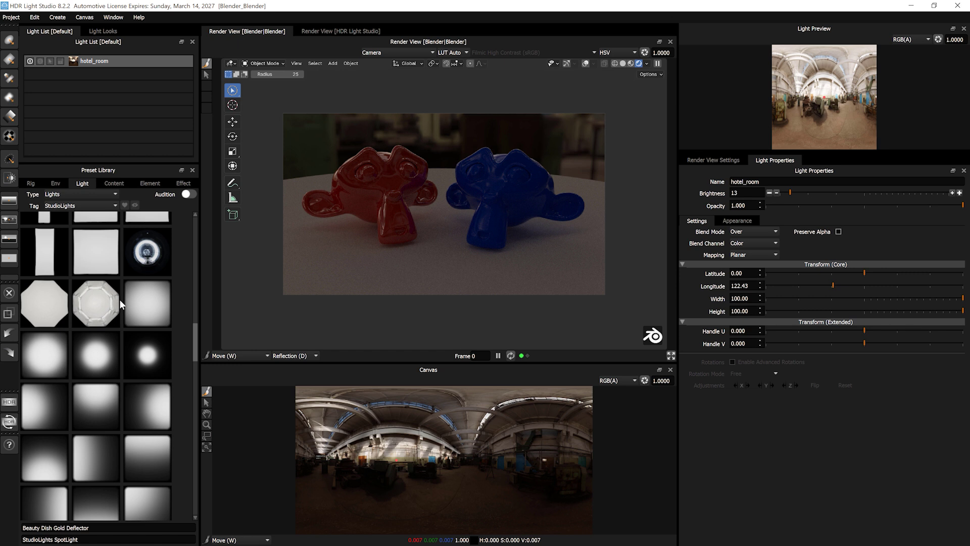
{"action": "scroll", "coordinate": [119, 299], "scroll_direction": "down", "scroll_amount": 6}
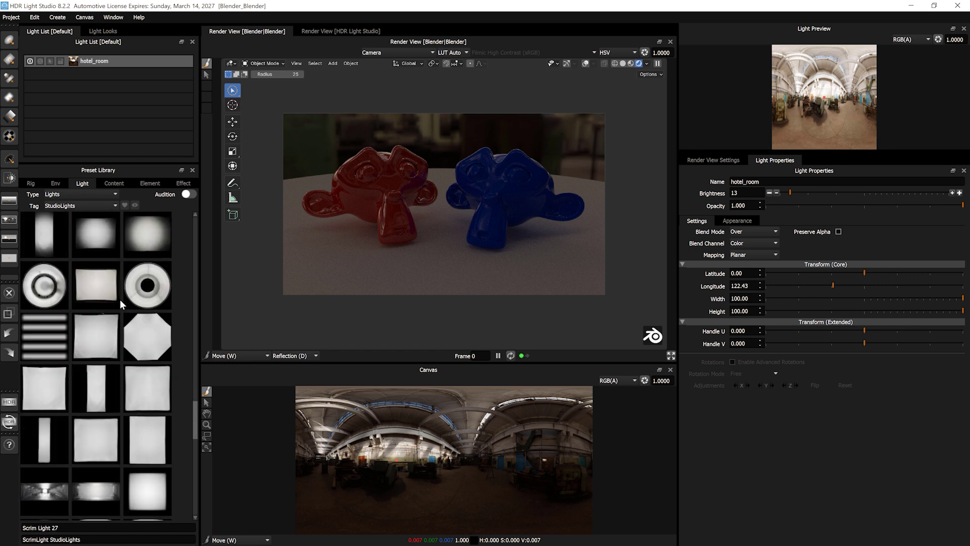
{"action": "scroll", "coordinate": [119, 299], "scroll_direction": "down", "scroll_amount": 3}
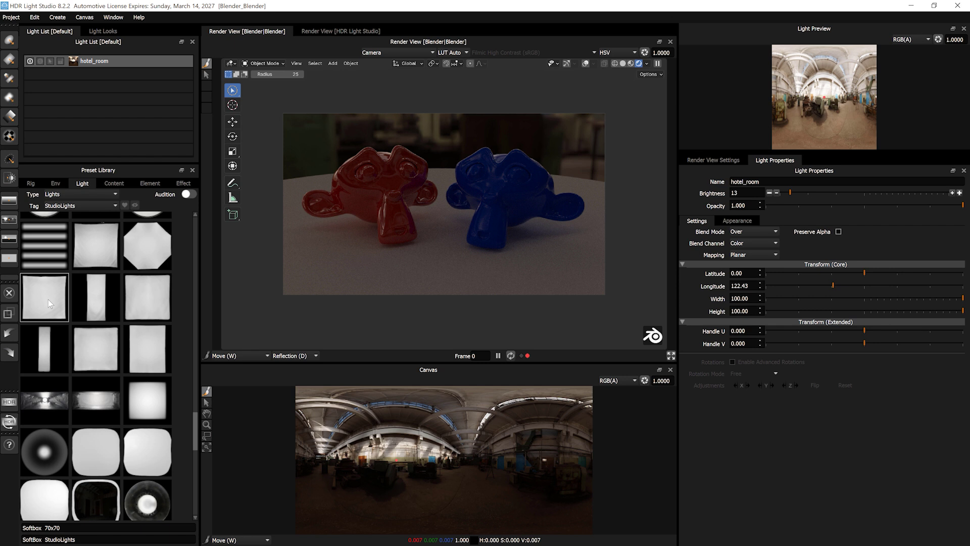
{"action": "left_click", "coordinate": [291, 356]}
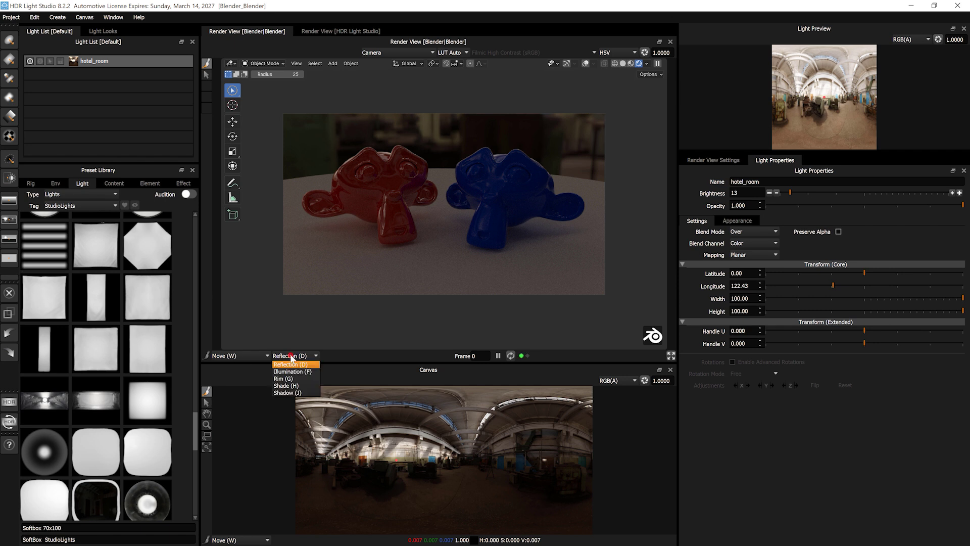
{"action": "left_click", "coordinate": [294, 379]}
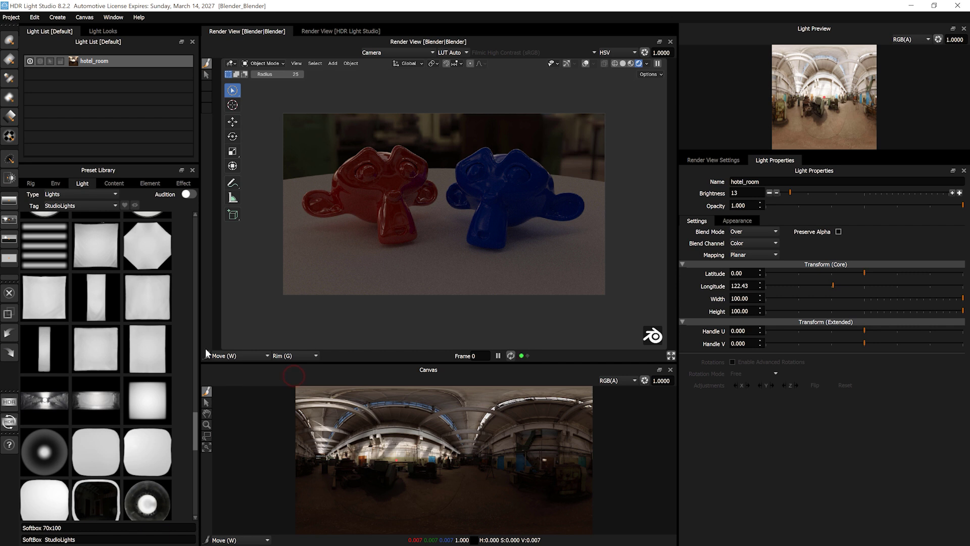
{"action": "left_click_drag", "start_coordinate": [48, 302], "coordinate": [444, 198]}
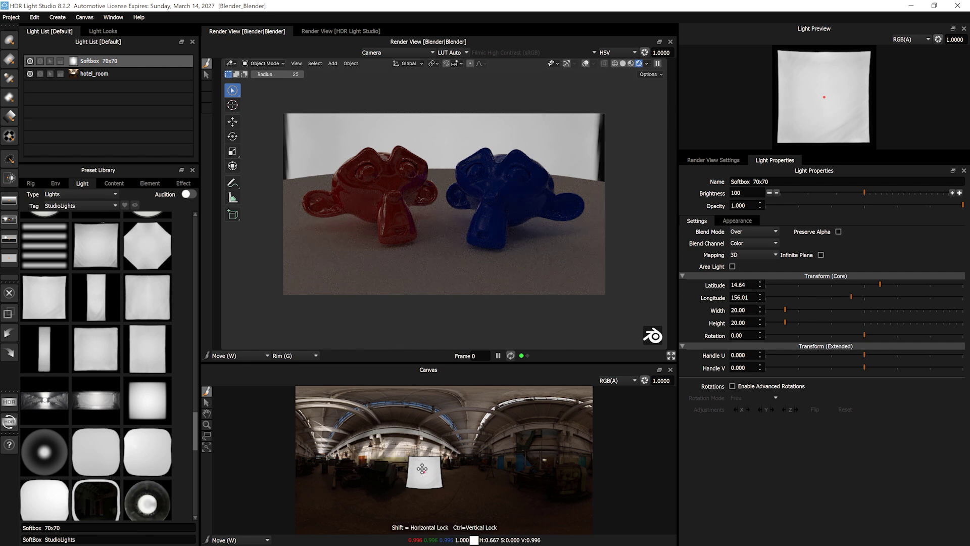
Scale the softbox to a width and height of 33 and reduce its brightness to 0
{"action": "key", "text": "r"}
{"action": "left_click_drag", "start_coordinate": [422, 469], "coordinate": [516, 400]}
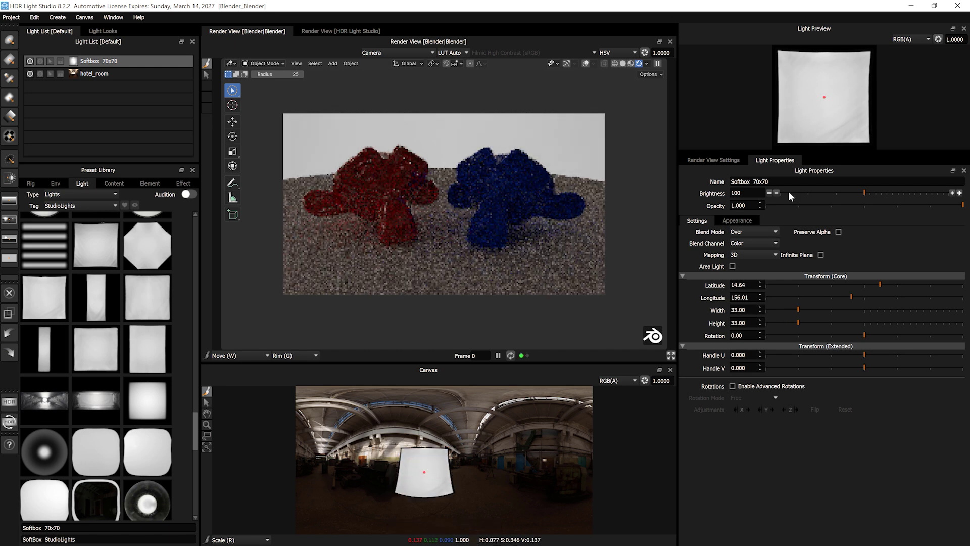
{"action": "left_click", "coordinate": [771, 192]}
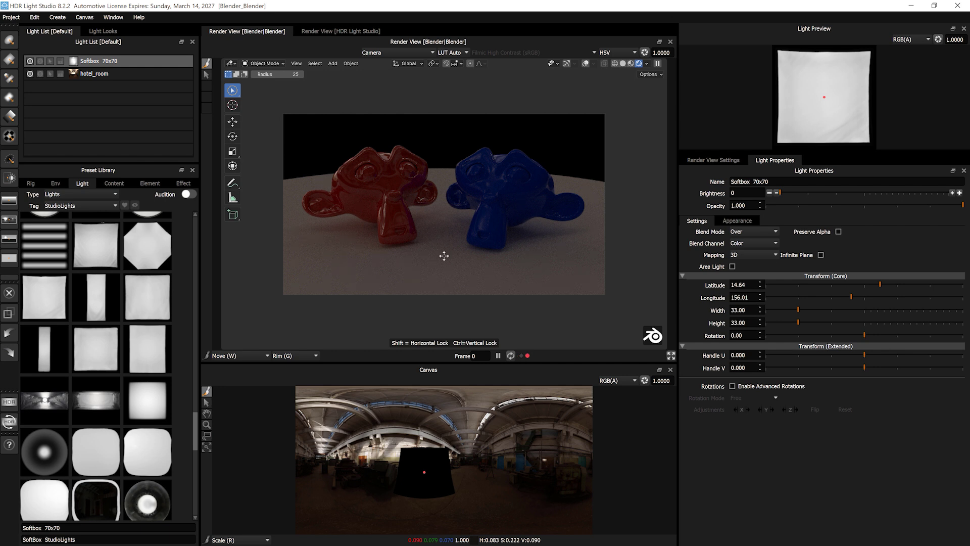
{"action": "left_click", "coordinate": [790, 192]}
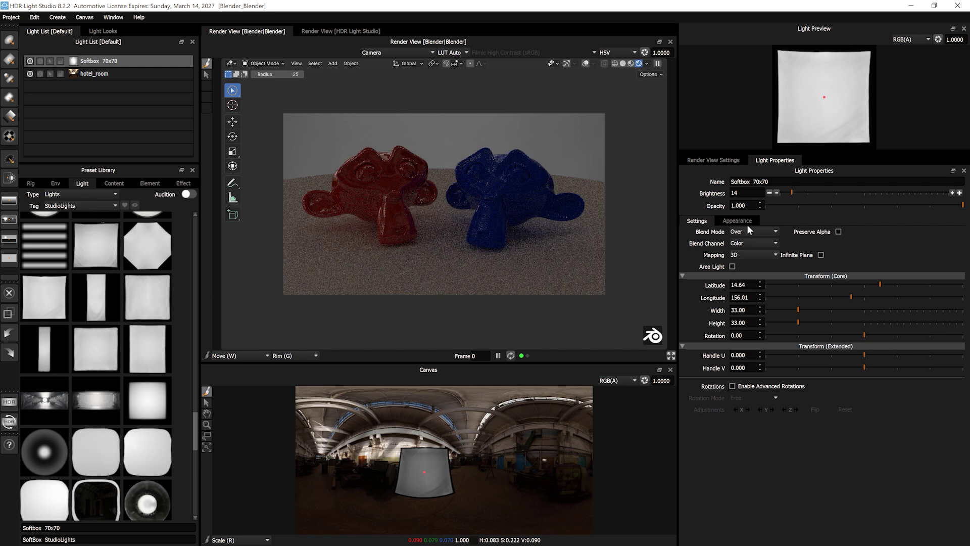
{"action": "left_click_drag", "start_coordinate": [789, 192], "coordinate": [776, 192]}
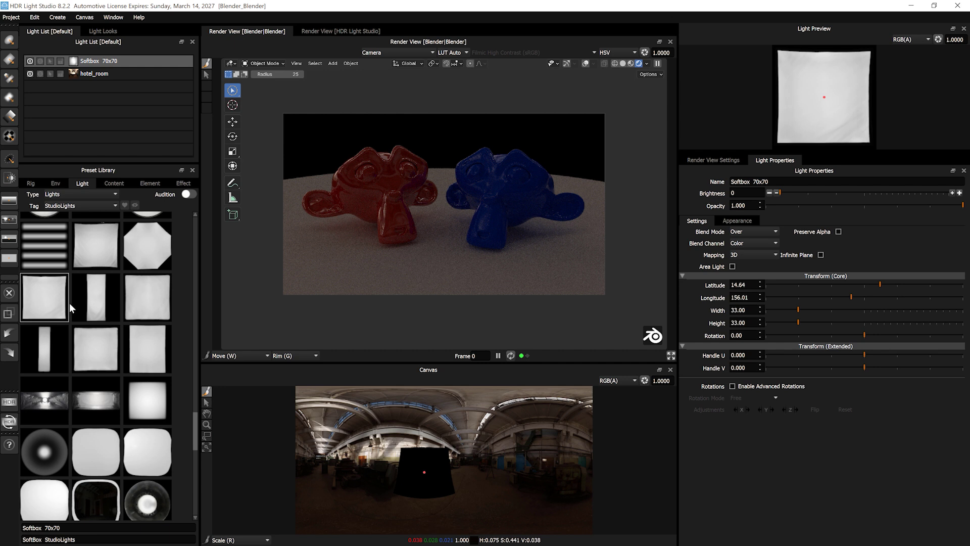
Add a round light and place it by Rim behind the monkeys at about latitude 14.7 and longitude 156.7
{"action": "left_click", "coordinate": [9, 41]}
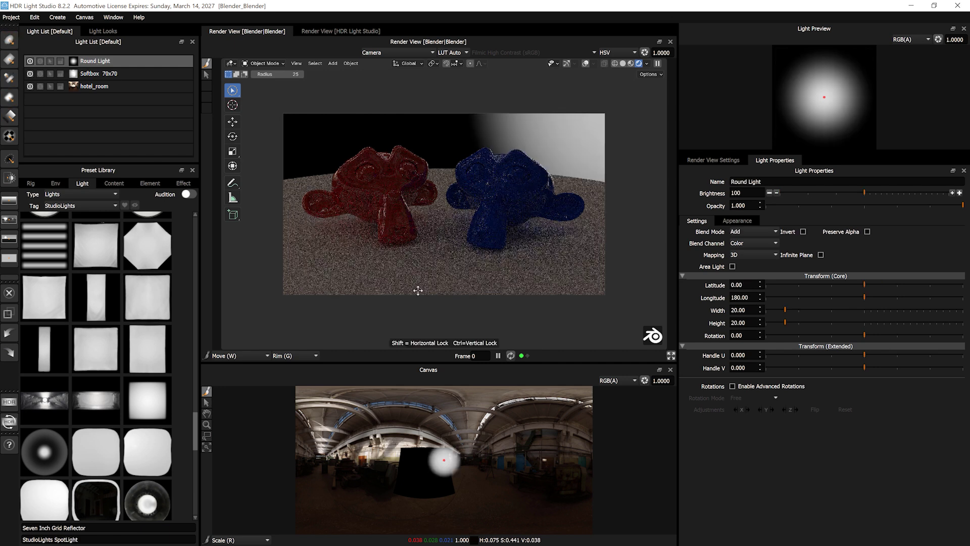
{"action": "left_click", "coordinate": [448, 211]}
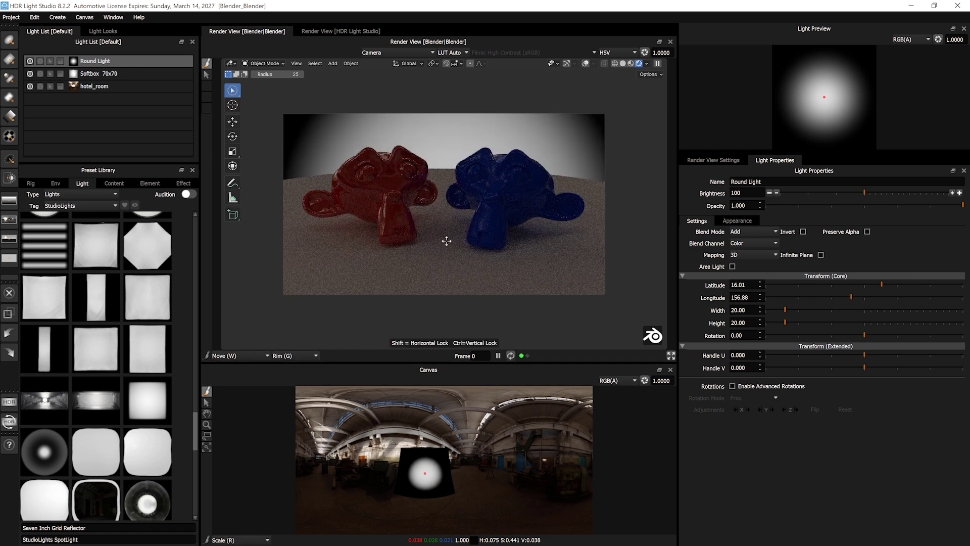
{"action": "left_click", "coordinate": [448, 259]}
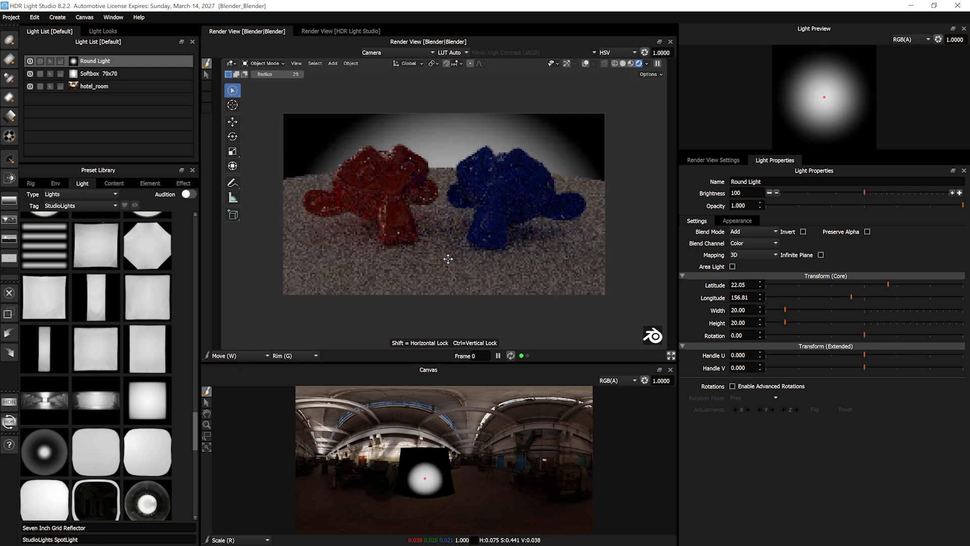
{"action": "left_click", "coordinate": [448, 202]}
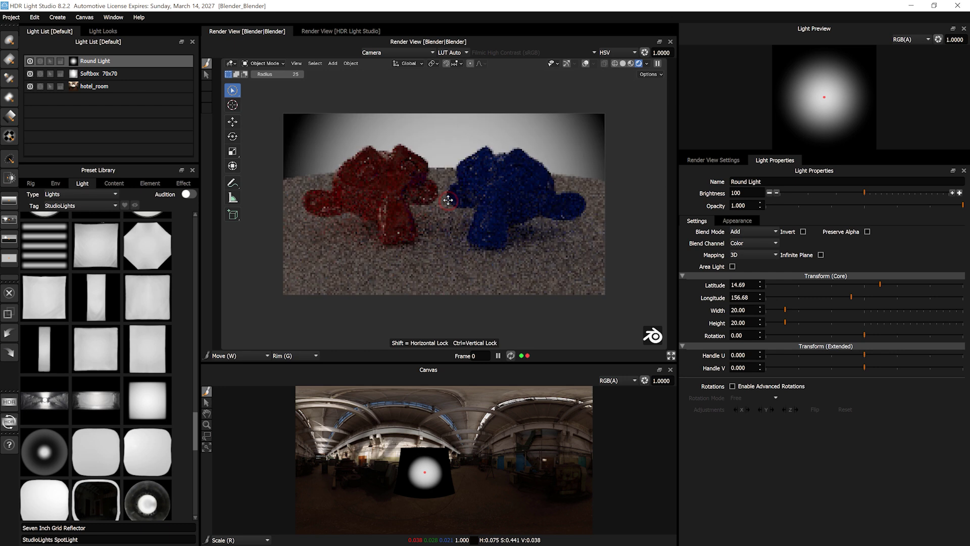
Reduce the round light's brightness to 9 for a soft glow behind the monkeys
{"action": "left_click", "coordinate": [777, 192]}
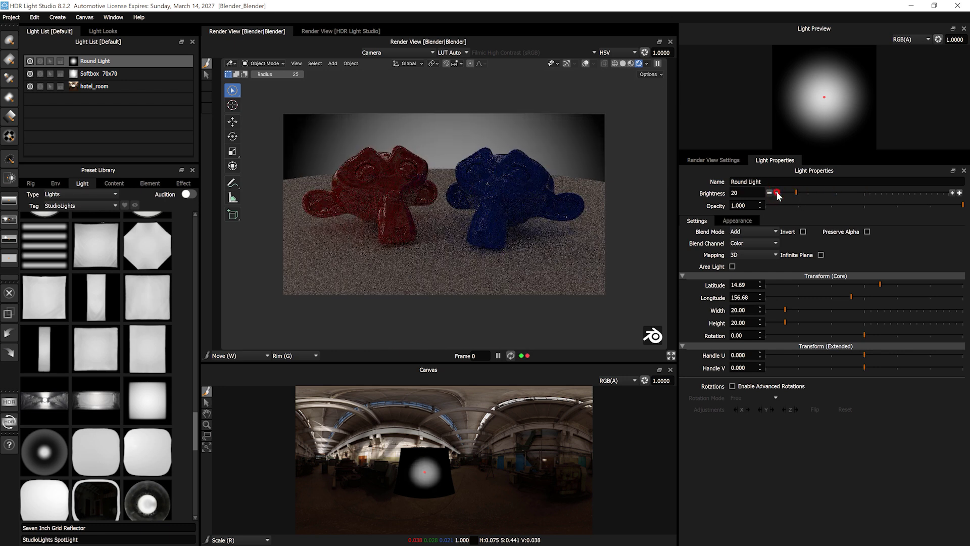
{"action": "left_click", "coordinate": [777, 193]}
{"action": "left_click", "coordinate": [777, 193]}
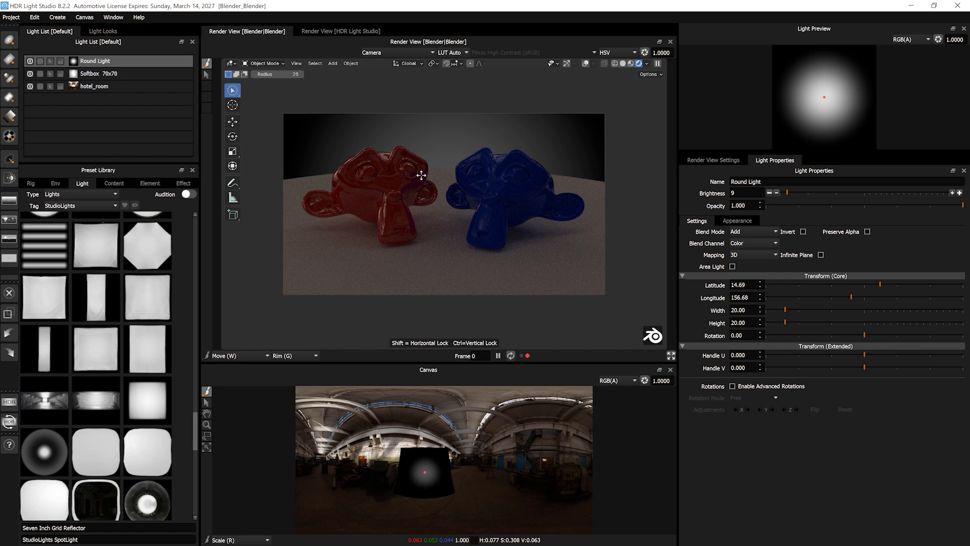
Add the Beauty Dish White Diffuser preset from the StudioLights collection to the red monkey using Reflection placement
{"action": "left_click", "coordinate": [295, 357]}
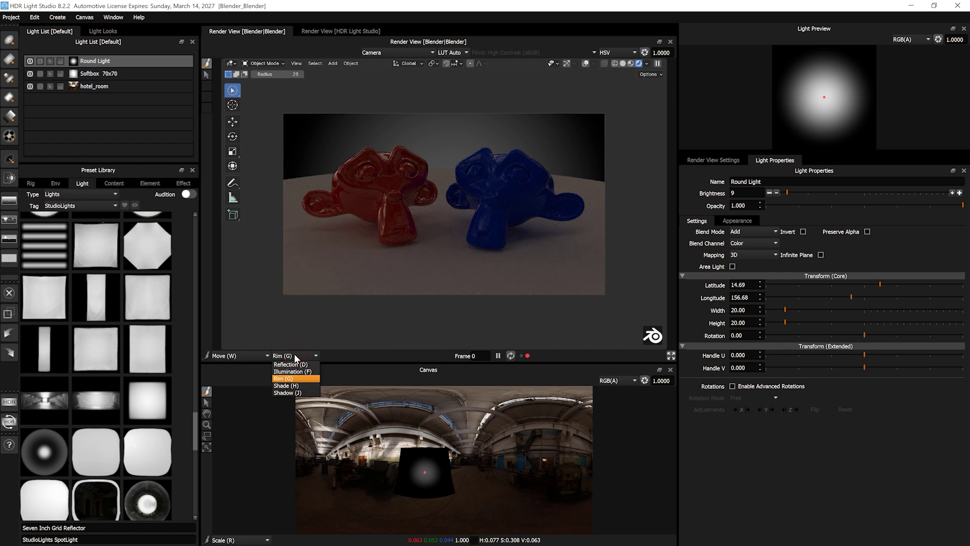
{"action": "left_click", "coordinate": [290, 364]}
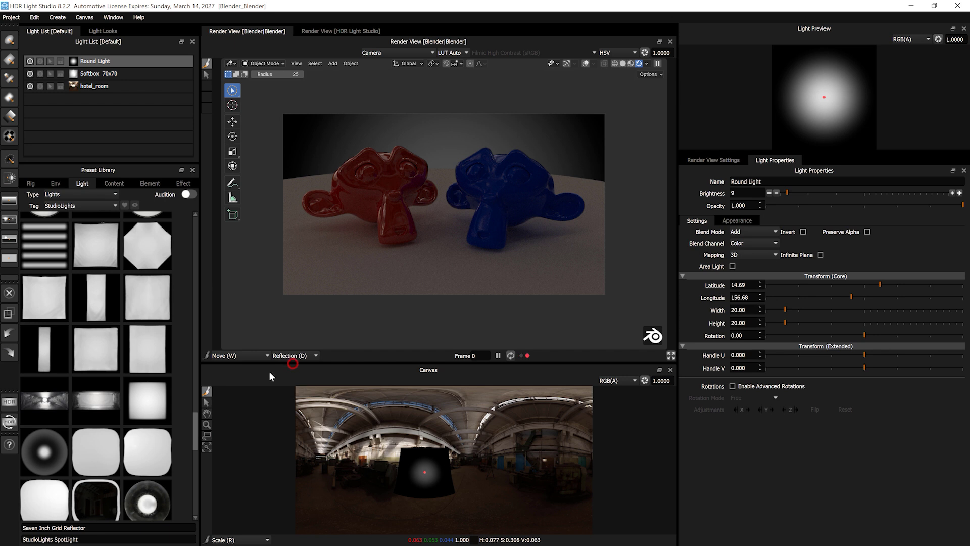
{"action": "scroll", "coordinate": [123, 420], "scroll_direction": "down", "scroll_amount": 3}
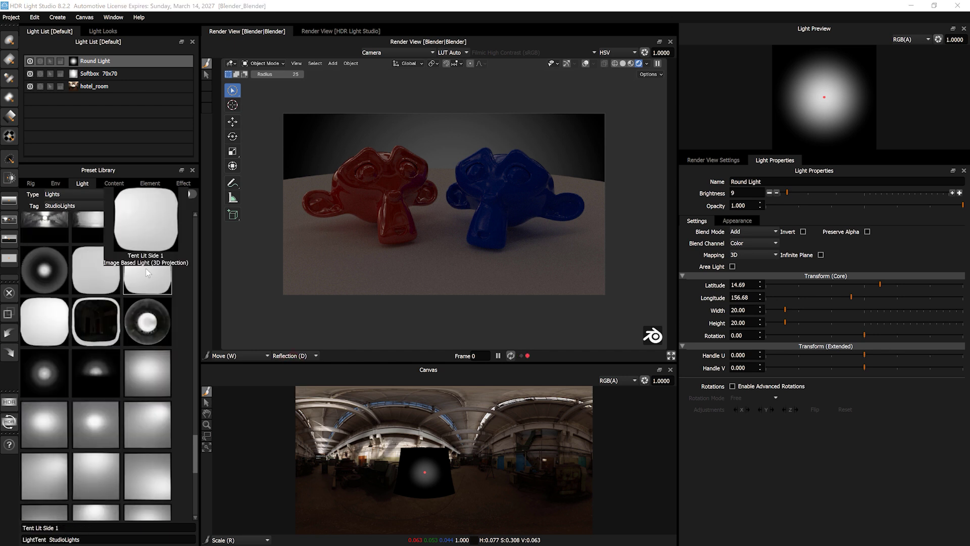
{"action": "scroll", "coordinate": [145, 268], "scroll_direction": "down", "scroll_amount": 5}
{"action": "scroll", "coordinate": [93, 363], "scroll_direction": "up", "scroll_amount": 5}
{"action": "scroll", "coordinate": [93, 363], "scroll_direction": "up", "scroll_amount": 8}
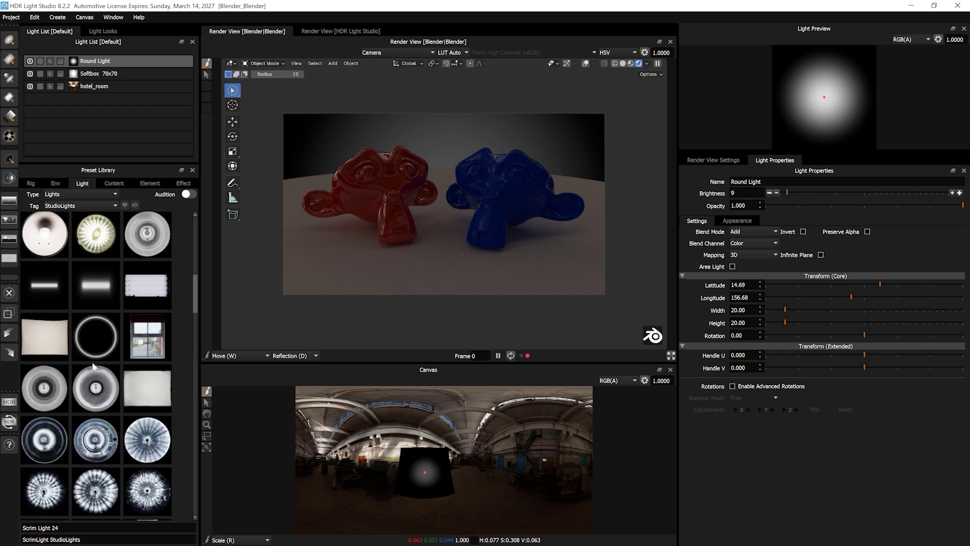
{"action": "scroll", "coordinate": [92, 362], "scroll_direction": "up", "scroll_amount": 3}
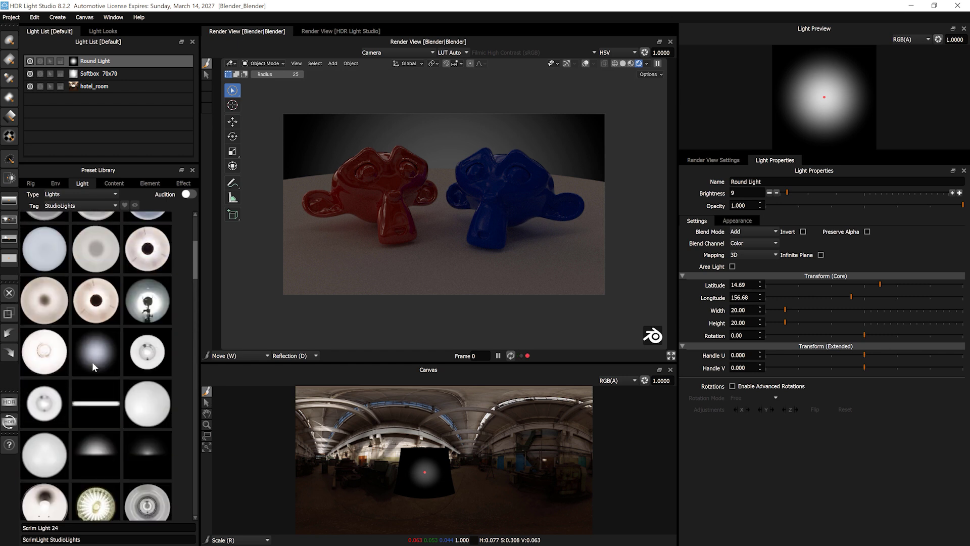
{"action": "scroll", "coordinate": [92, 362], "scroll_direction": "up", "scroll_amount": 3}
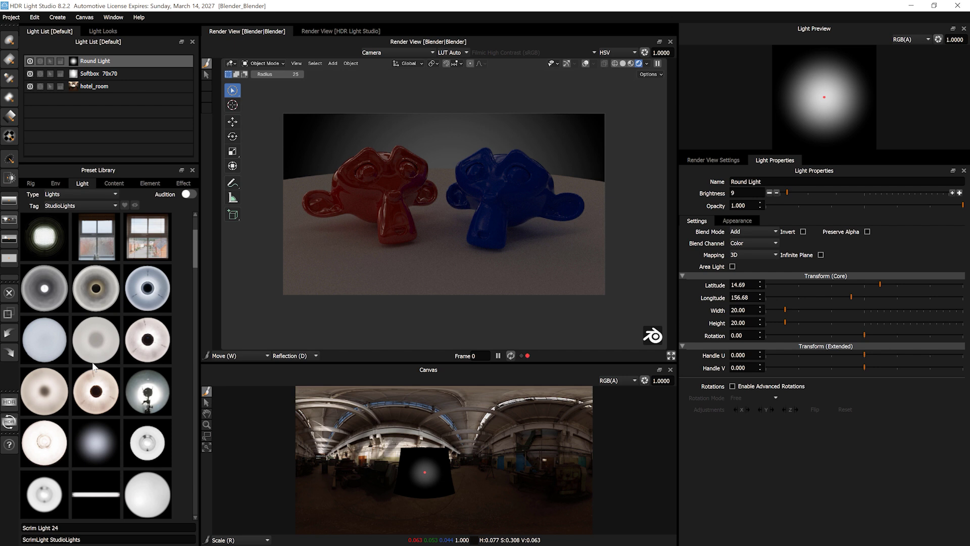
{"action": "left_click_drag", "start_coordinate": [45, 340], "coordinate": [388, 183]}
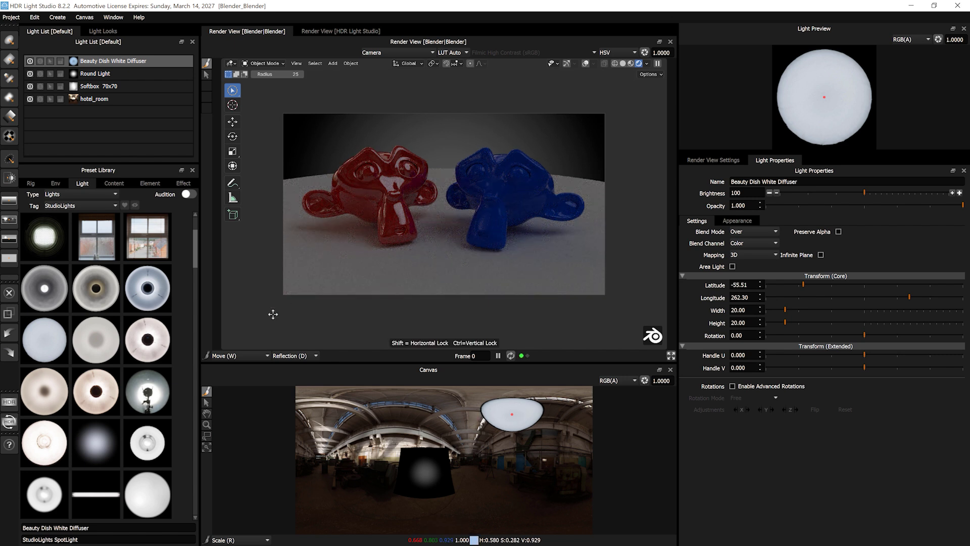
Reposition the Beauty Dish reflection on the red monkey's head, ending at about latitude -49.5 and longitude 339
{"action": "left_click", "coordinate": [369, 184]}
{"action": "left_click", "coordinate": [347, 179]}
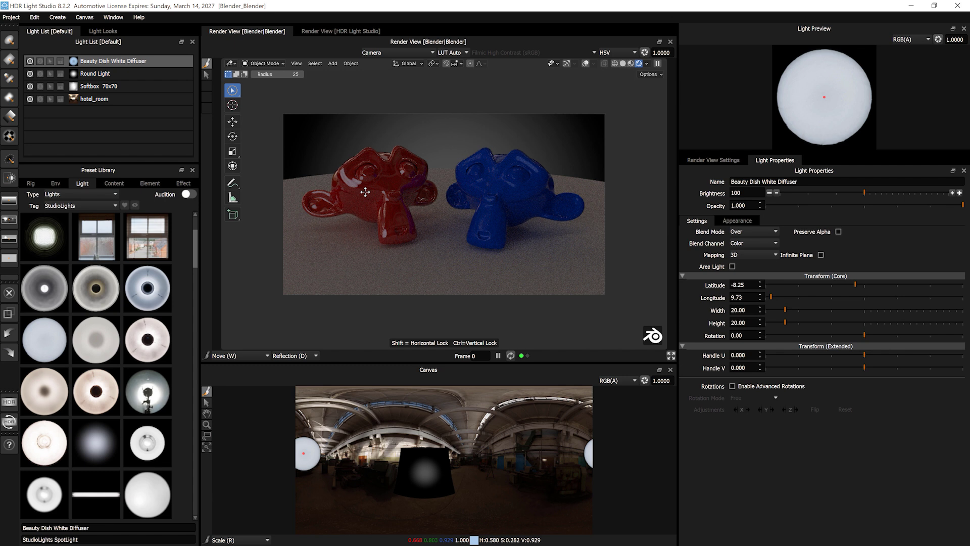
{"action": "left_click", "coordinate": [379, 184]}
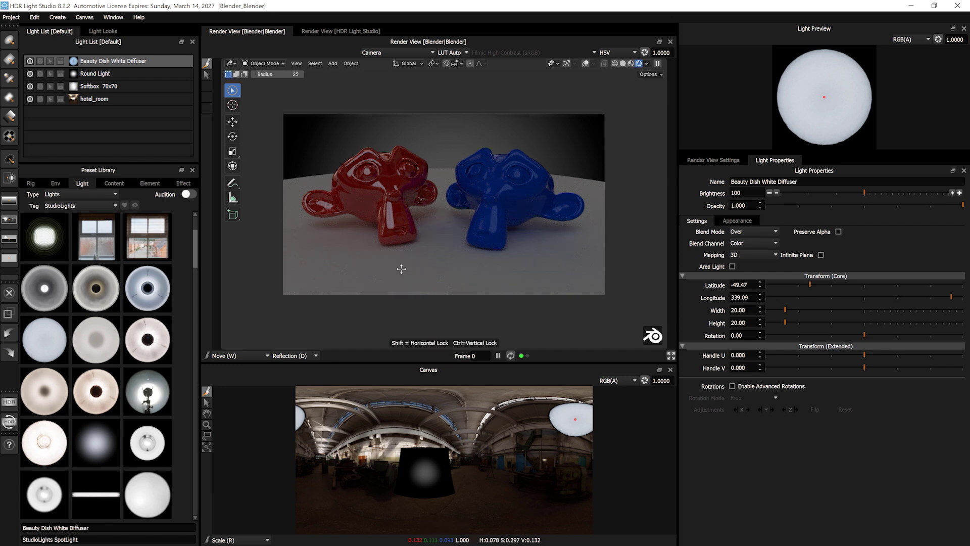
Make the Beauty Dish an area light and bring it closer with Smart Dolly at about 31
{"action": "left_click", "coordinate": [732, 267]}
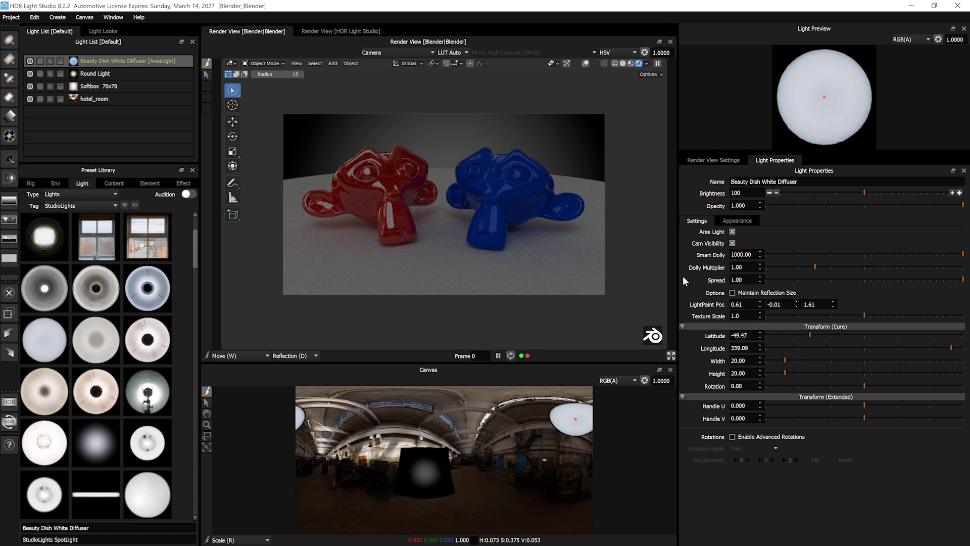
{"action": "left_click_drag", "start_coordinate": [959, 255], "coordinate": [826, 253]}
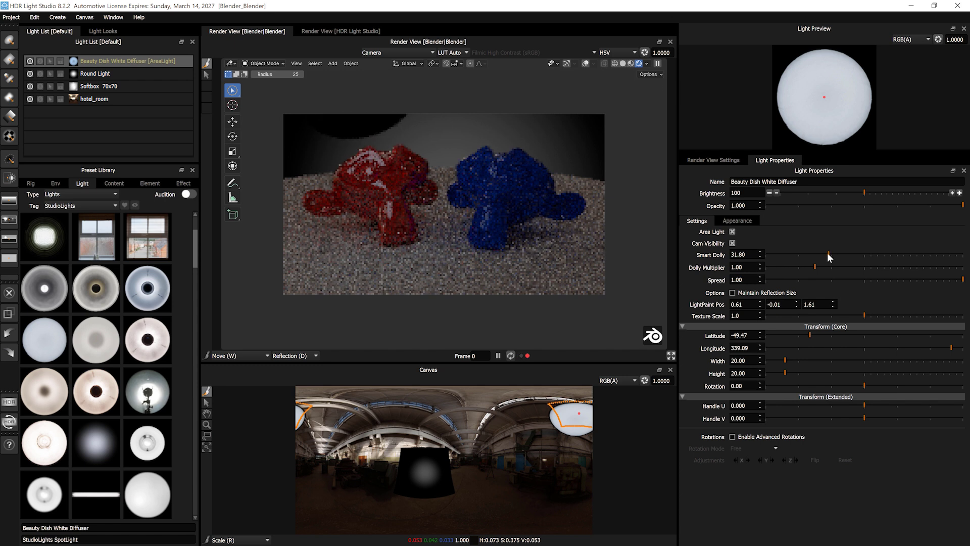
Solo the Beauty Dish and move its reflection onto the blue monkey at about latitude -16.2 and longitude 302.8
{"action": "left_click", "coordinate": [39, 60]}
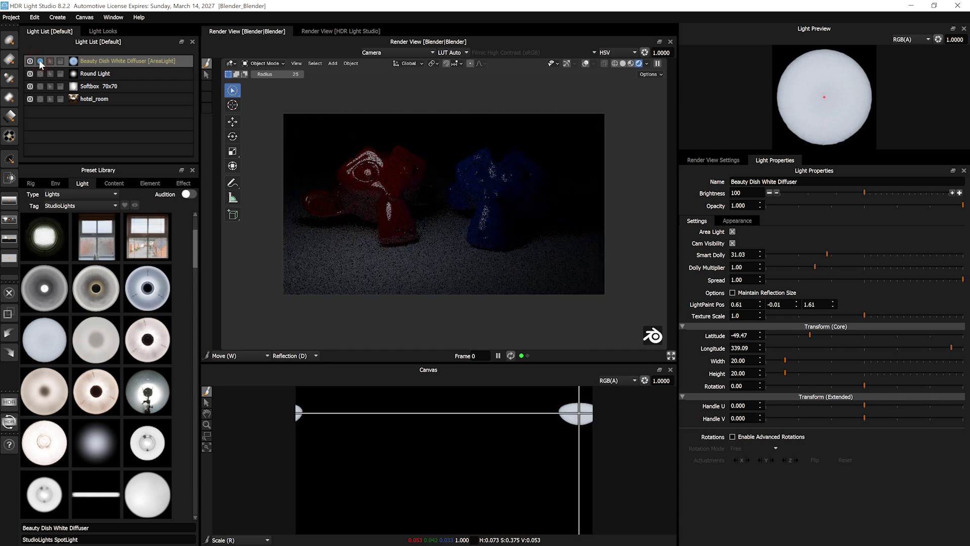
{"action": "left_click", "coordinate": [448, 139]}
{"action": "left_click", "coordinate": [519, 155]}
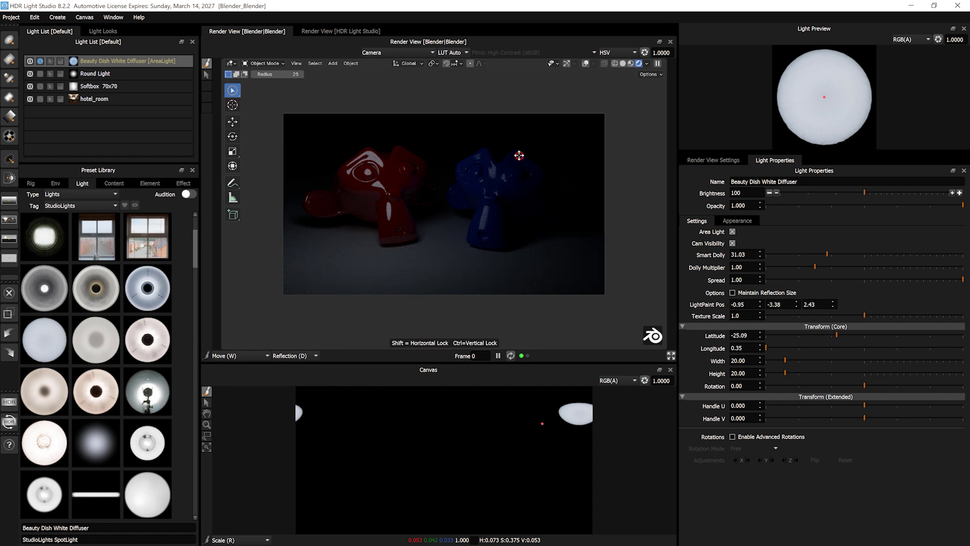
{"action": "left_click", "coordinate": [542, 171]}
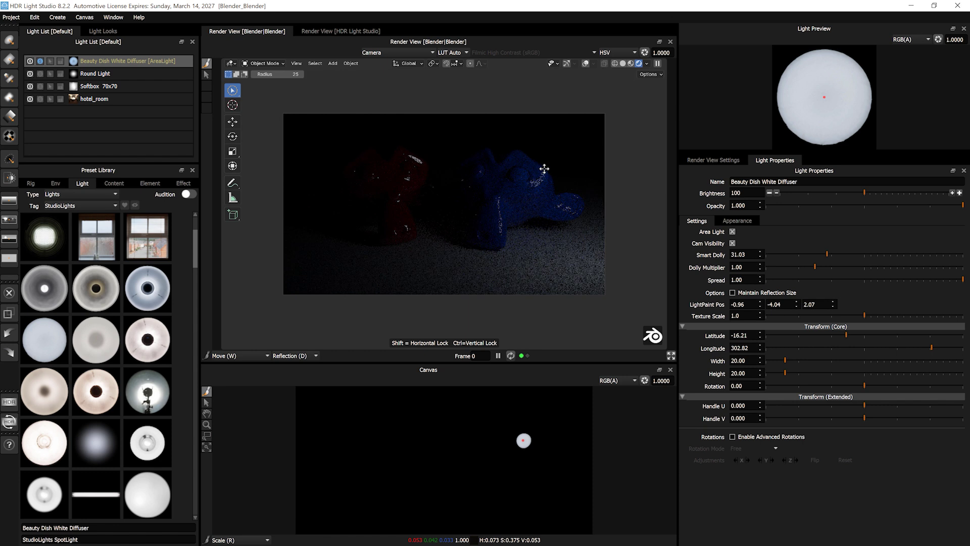
Use Illumination placement to position the Beauty Dish directly above the floor between the monkeys, at latitude -90 and longitude 180
{"action": "left_click", "coordinate": [294, 356]}
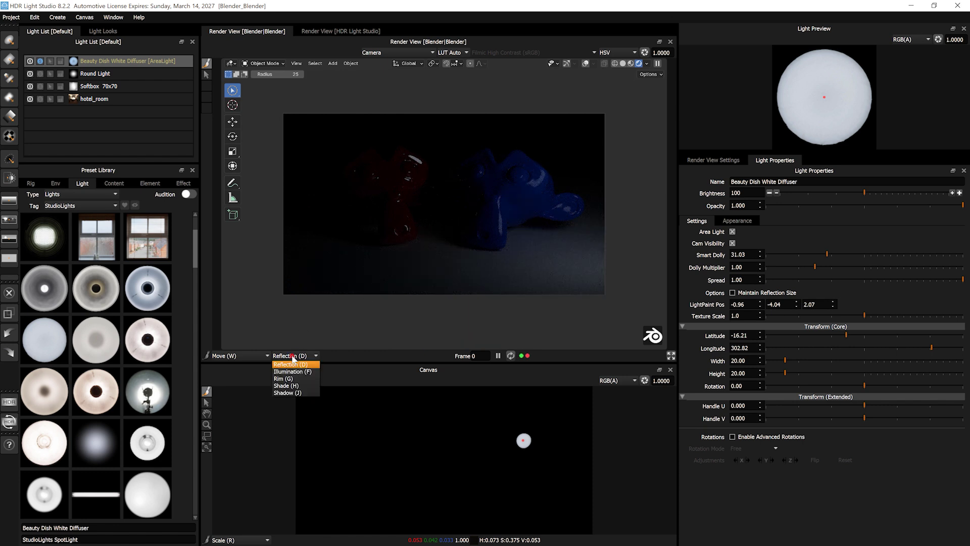
{"action": "left_click", "coordinate": [287, 371]}
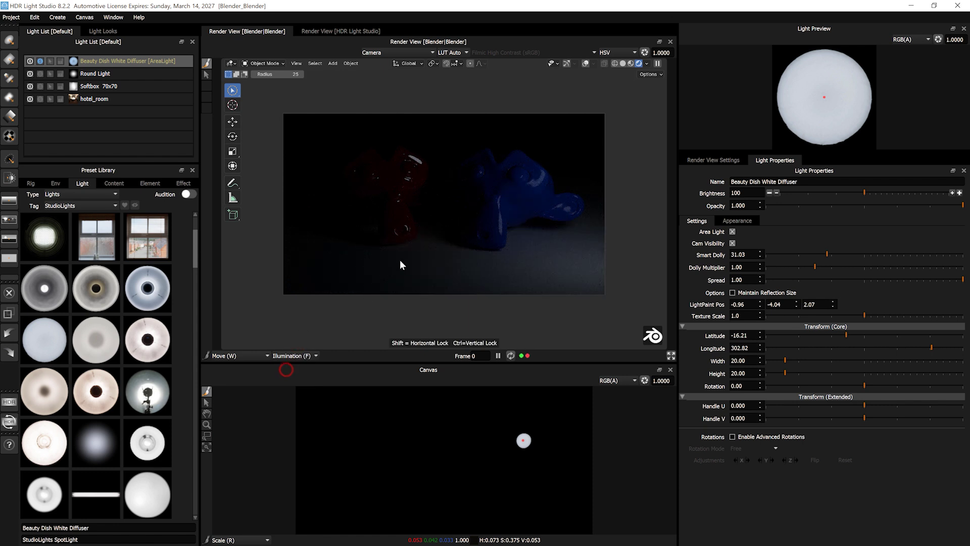
{"action": "left_click", "coordinate": [448, 250]}
Raise the Beauty Dish's brightness to 800 and adjust its Smart Dolly to about 37
{"action": "mouse_move", "coordinate": [826, 253]}
{"action": "left_mouse_down"}
{"action": "mouse_move", "coordinate": [776, 253]}
{"action": "mouse_move", "coordinate": [872, 253]}
{"action": "left_mouse_up"}
{"action": "left_click", "coordinate": [959, 192]}
{"action": "left_click", "coordinate": [960, 193]}
{"action": "left_click", "coordinate": [959, 193]}
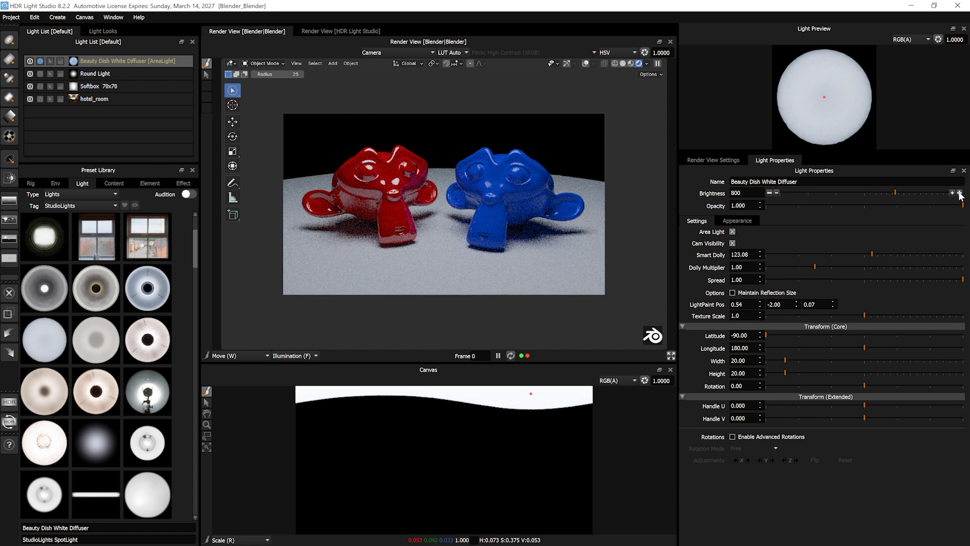
{"action": "left_click_drag", "start_coordinate": [871, 253], "coordinate": [840, 255]}
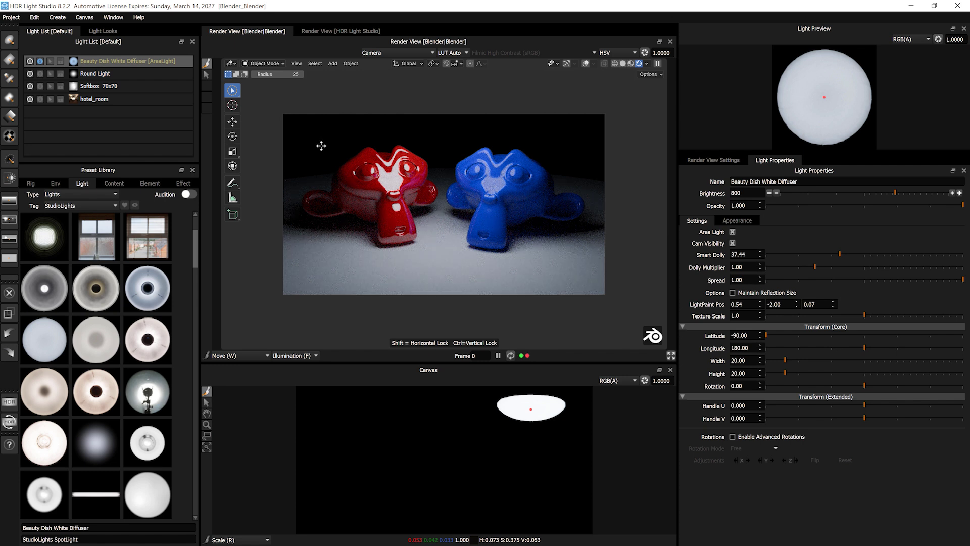
Set the Smart Dolly Scalar preference to 10
{"action": "left_click", "coordinate": [35, 18]}
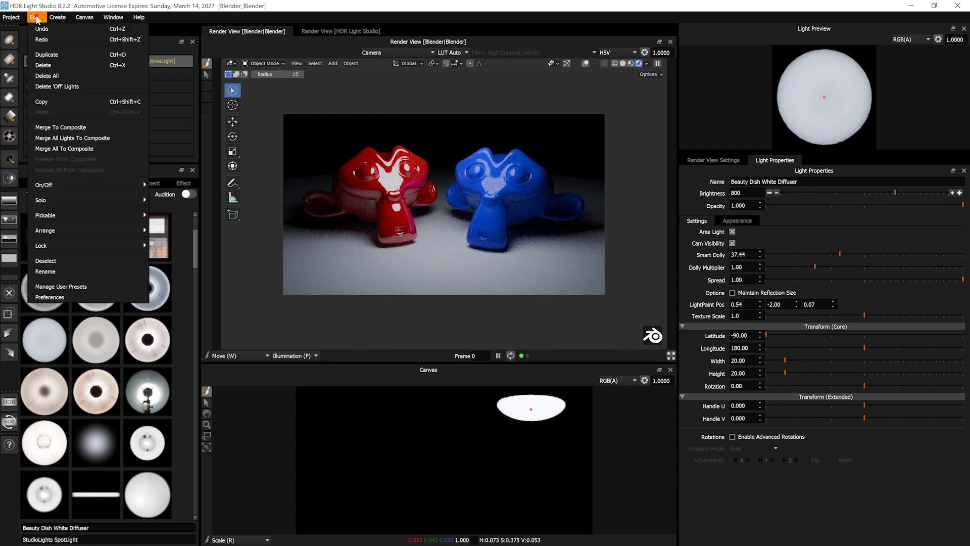
{"action": "left_click", "coordinate": [71, 302]}
{"action": "left_click_drag", "start_coordinate": [513, 262], "coordinate": [465, 240]}
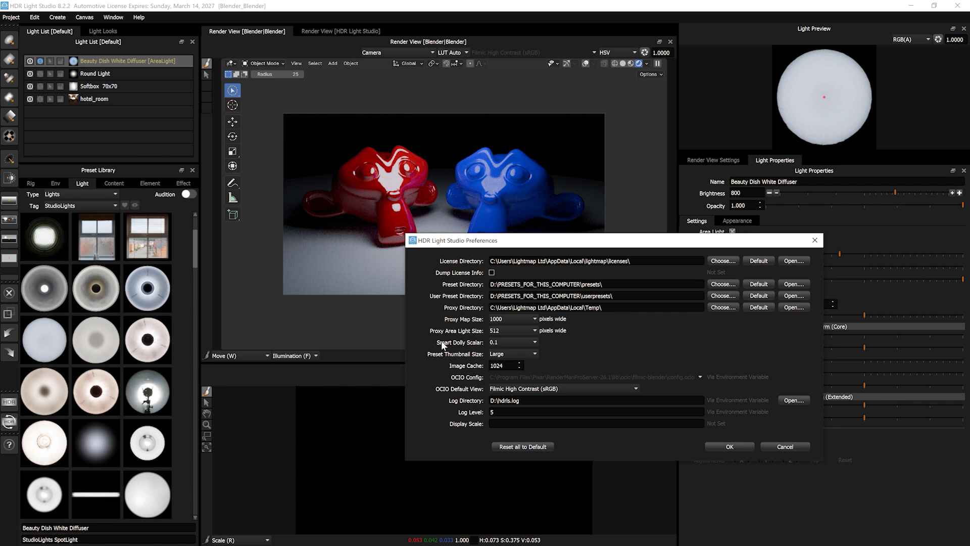
{"action": "left_click", "coordinate": [515, 342]}
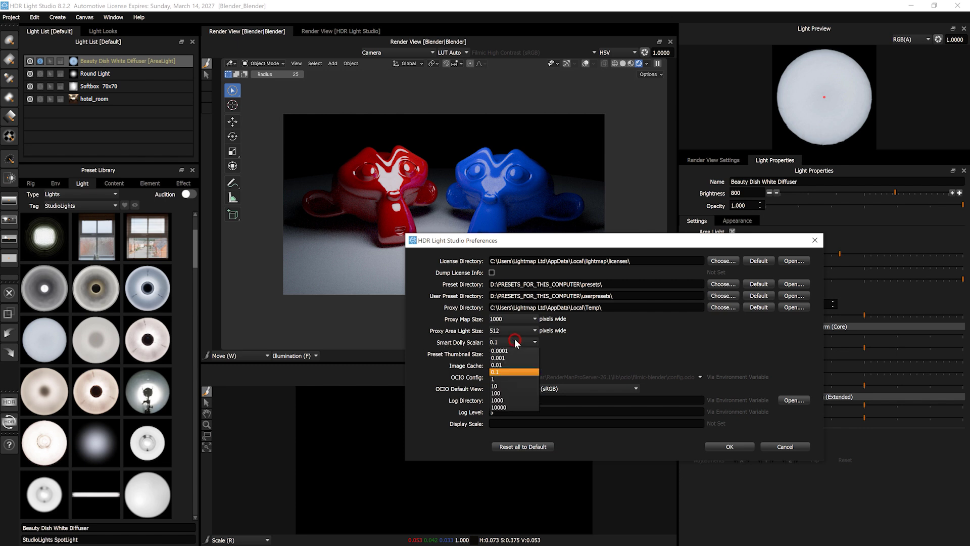
{"action": "left_click", "coordinate": [509, 386]}
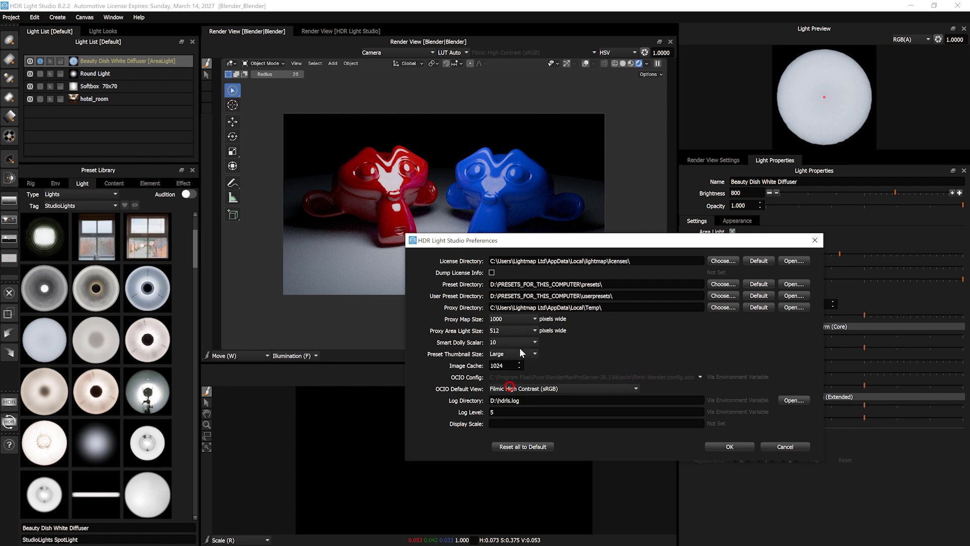
{"action": "left_click", "coordinate": [732, 447]}
Test the Beauty Dish's Smart Dolly range between about 995 and 0.27, ending at about 2.8
{"action": "left_click_drag", "start_coordinate": [884, 255], "coordinate": [959, 256]}
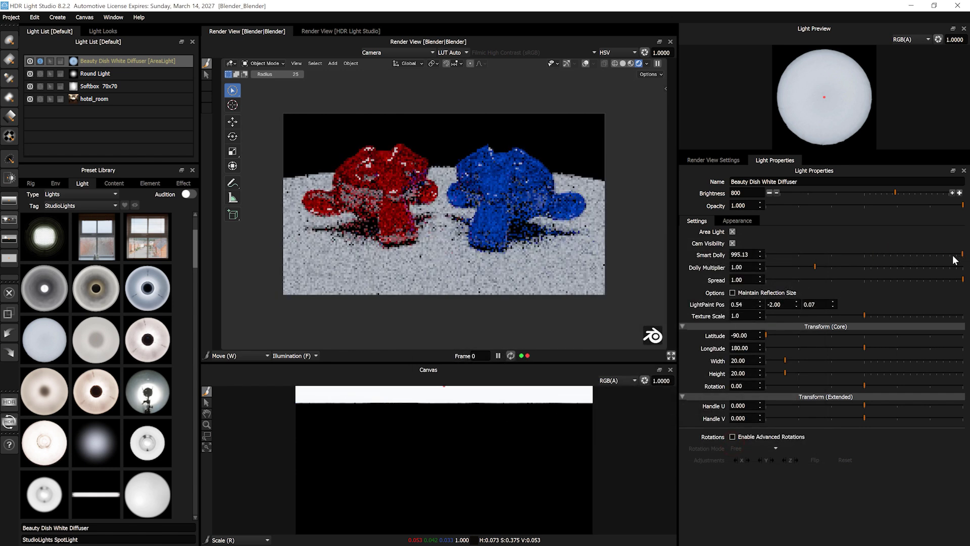
{"action": "left_click", "coordinate": [813, 254]}
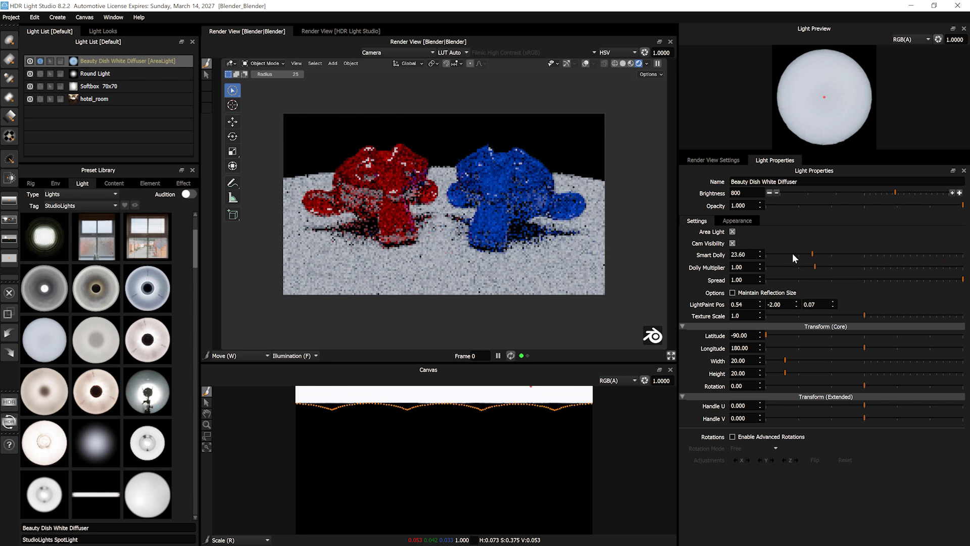
{"action": "left_click", "coordinate": [771, 253]}
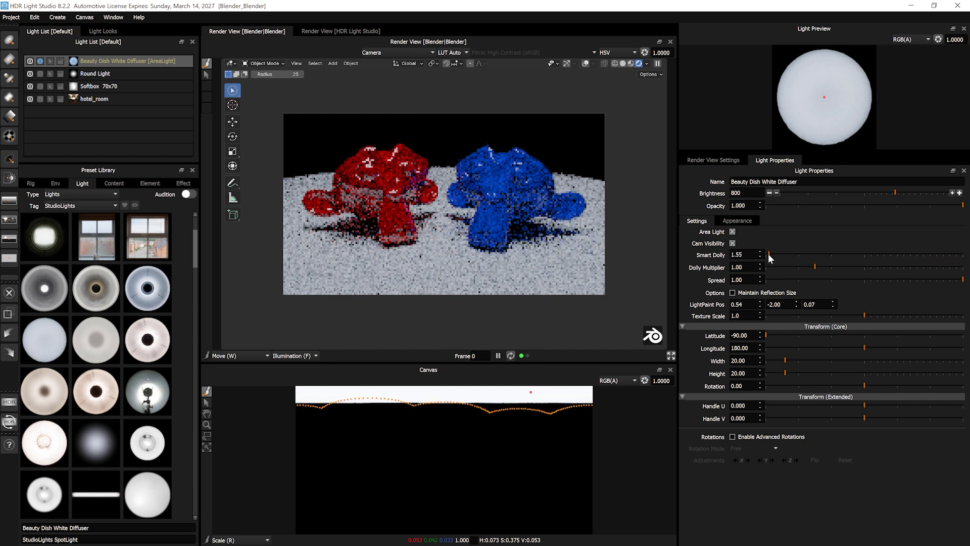
{"action": "left_click", "coordinate": [767, 254]}
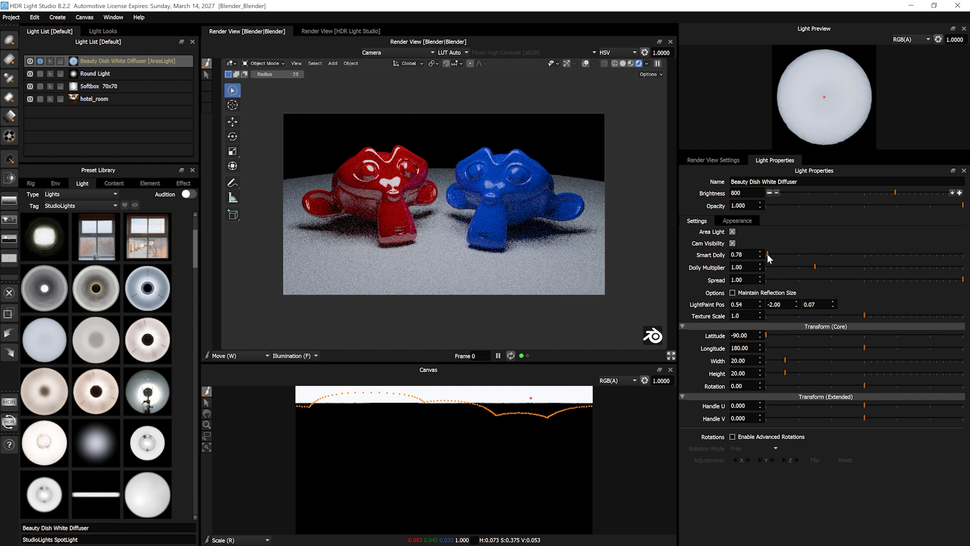
{"action": "left_click", "coordinate": [765, 254]}
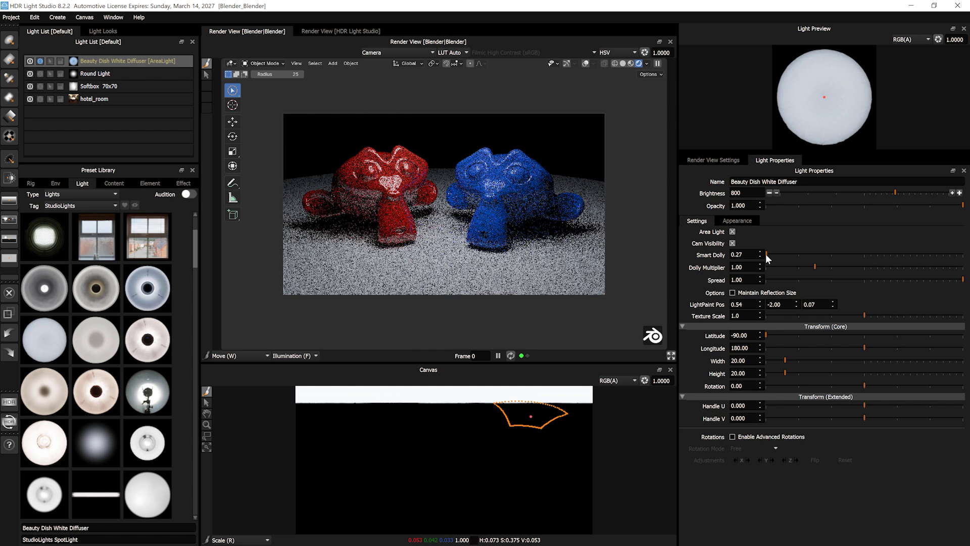
{"action": "left_click", "coordinate": [765, 254]}
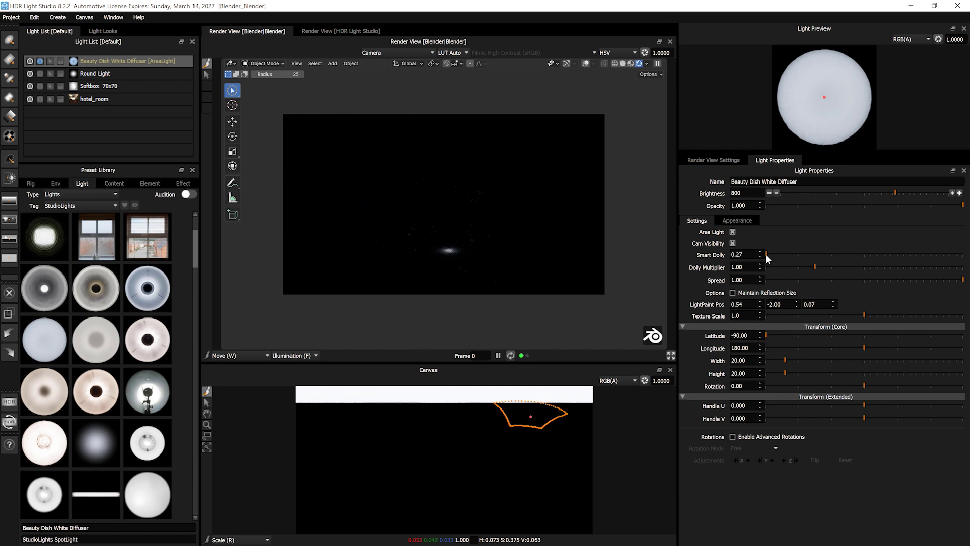
{"action": "left_click", "coordinate": [766, 254]}
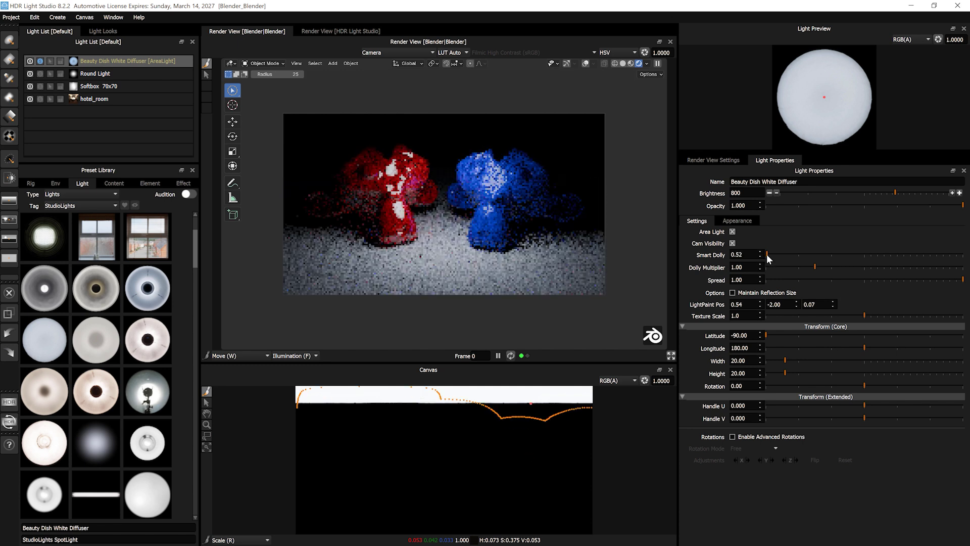
{"action": "left_click", "coordinate": [771, 253]}
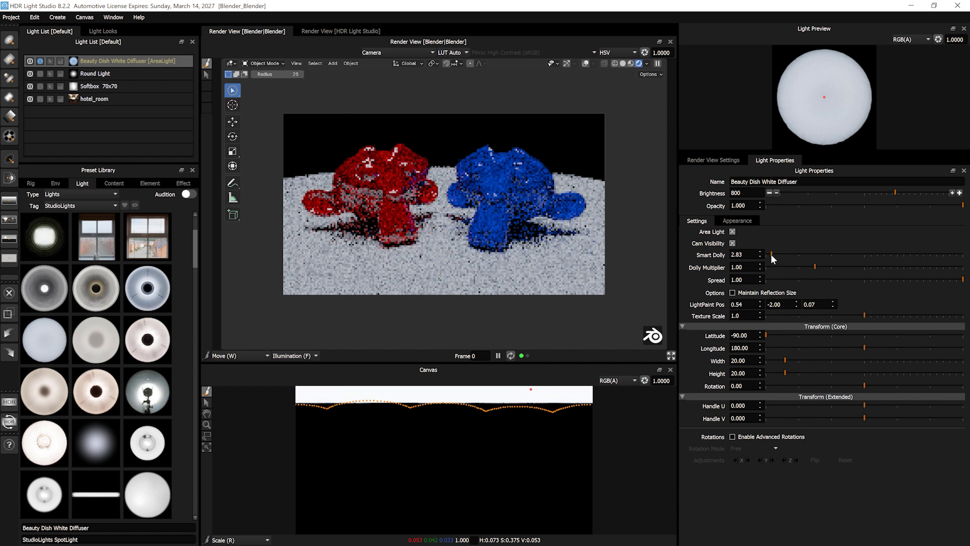
Restore the Smart Dolly Scalar preference to 0.1
{"action": "left_click", "coordinate": [35, 18]}
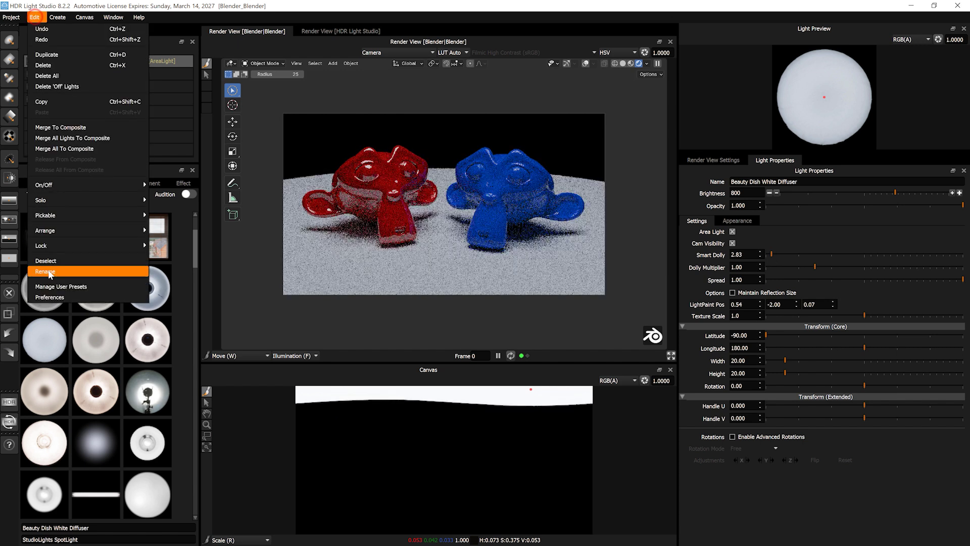
{"action": "left_click", "coordinate": [58, 298]}
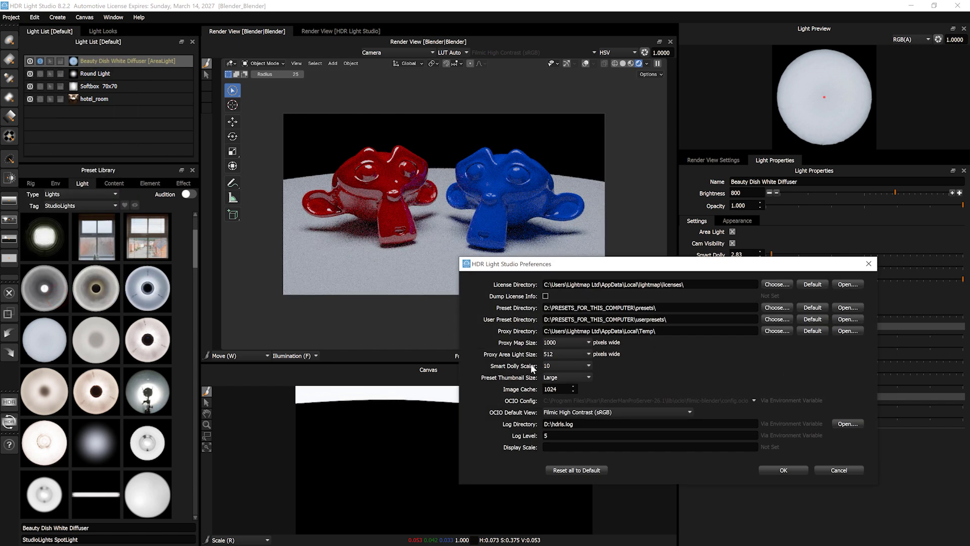
{"action": "left_click", "coordinate": [555, 366]}
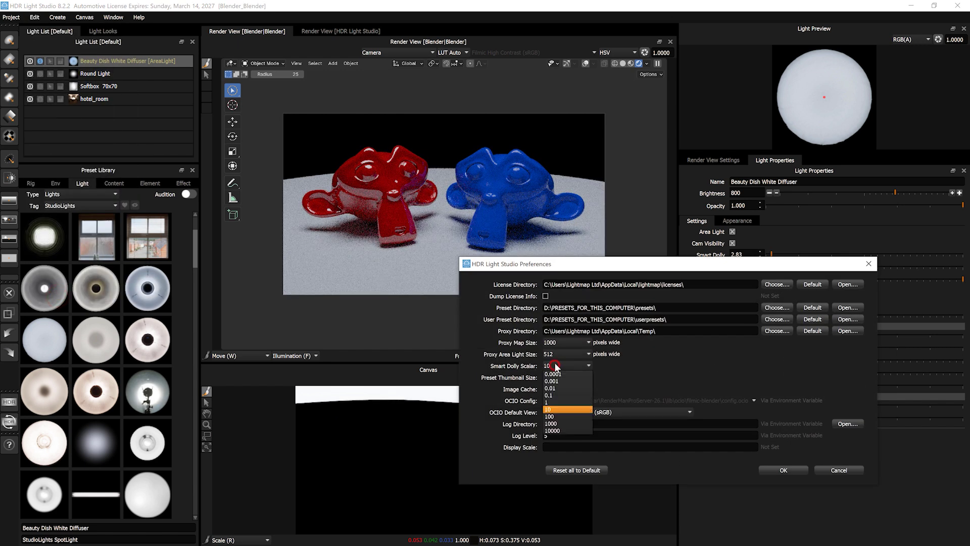
{"action": "left_click", "coordinate": [562, 396]}
{"action": "left_click", "coordinate": [772, 469]}
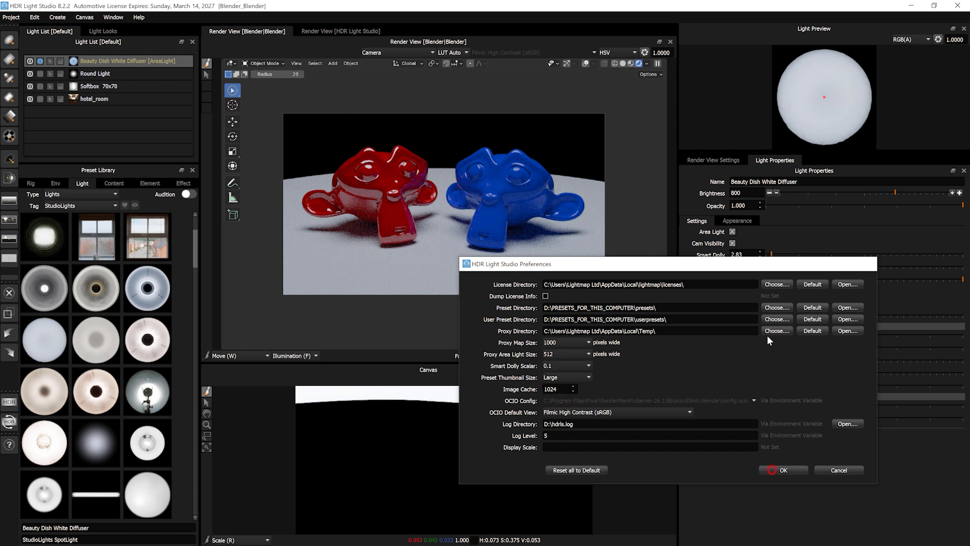
Set the Beauty Dish's Smart Dolly to about 44
{"action": "left_click", "coordinate": [771, 253]}
{"action": "left_click_drag", "start_coordinate": [775, 253], "coordinate": [852, 253]}
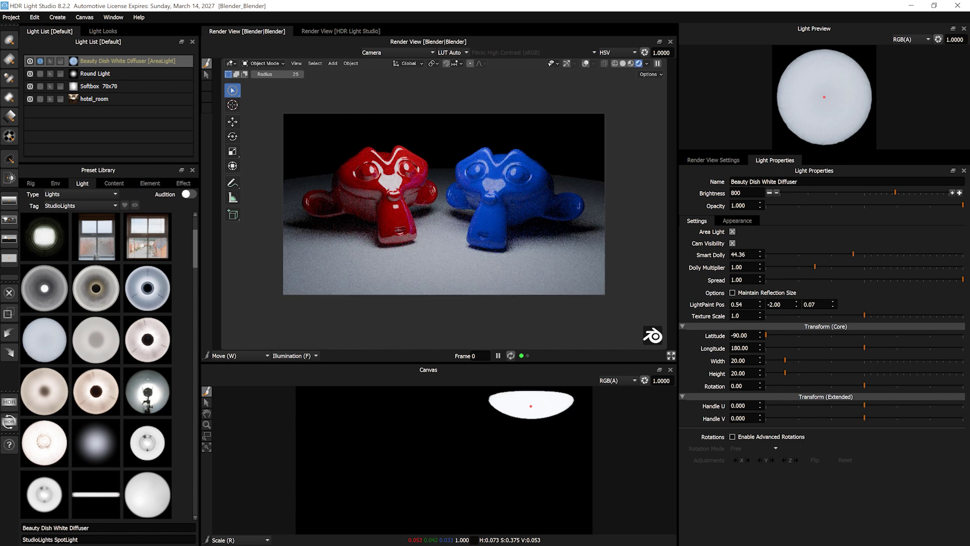
In Blender, change the HDR Light Studio area light type to Blender Area Light and expand the Beauty Dish entry in the Outliner
{"action": "key", "text": "alt+Tab"}
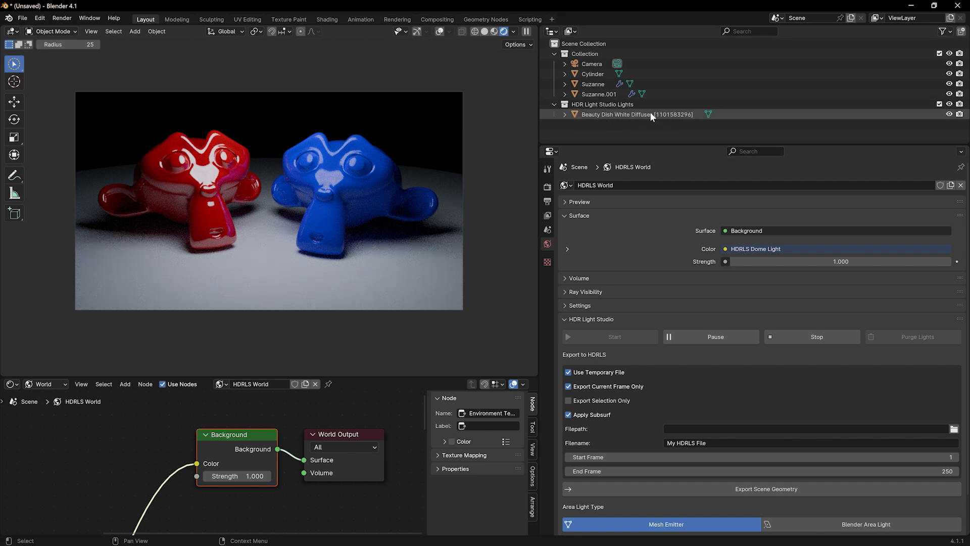
{"action": "left_click_drag", "start_coordinate": [645, 145], "coordinate": [645, 136]}
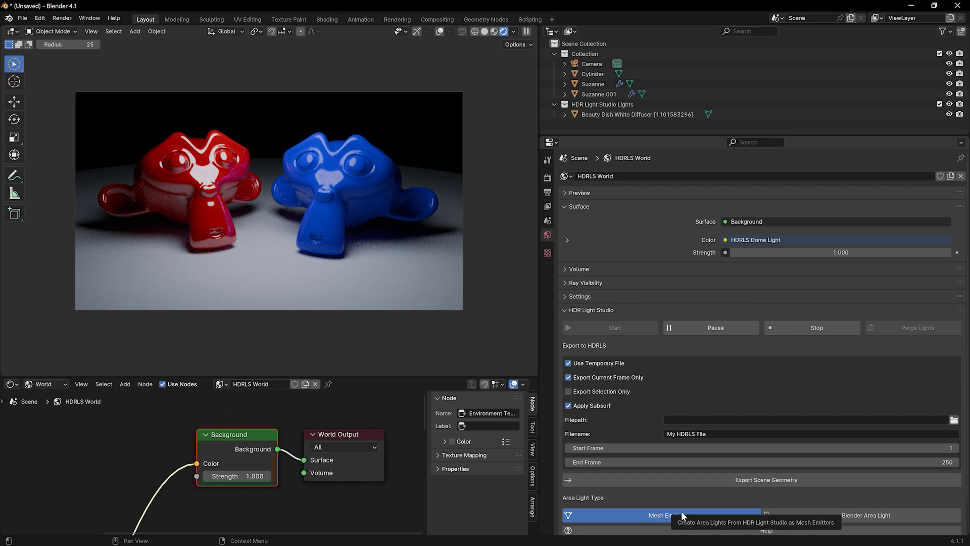
{"action": "left_click", "coordinate": [853, 515]}
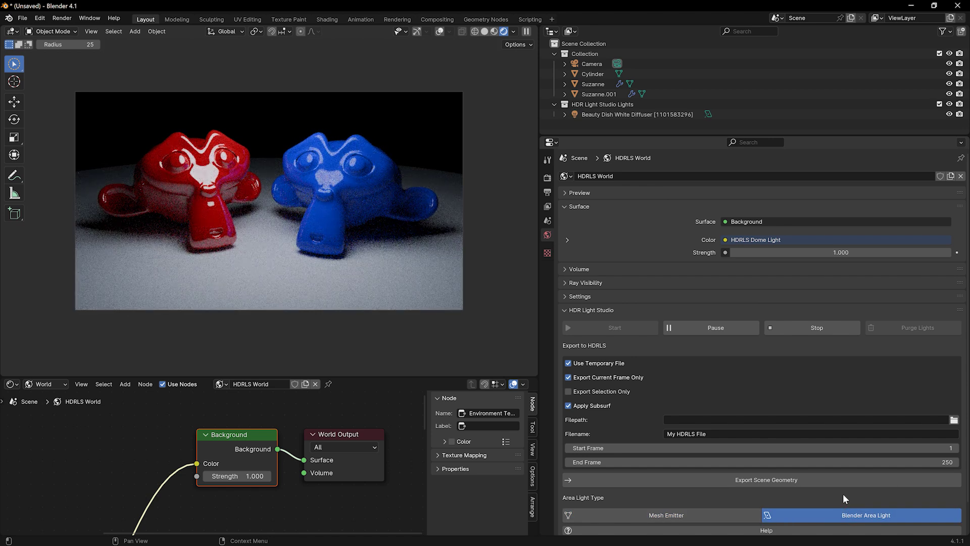
{"action": "left_click", "coordinate": [563, 114]}
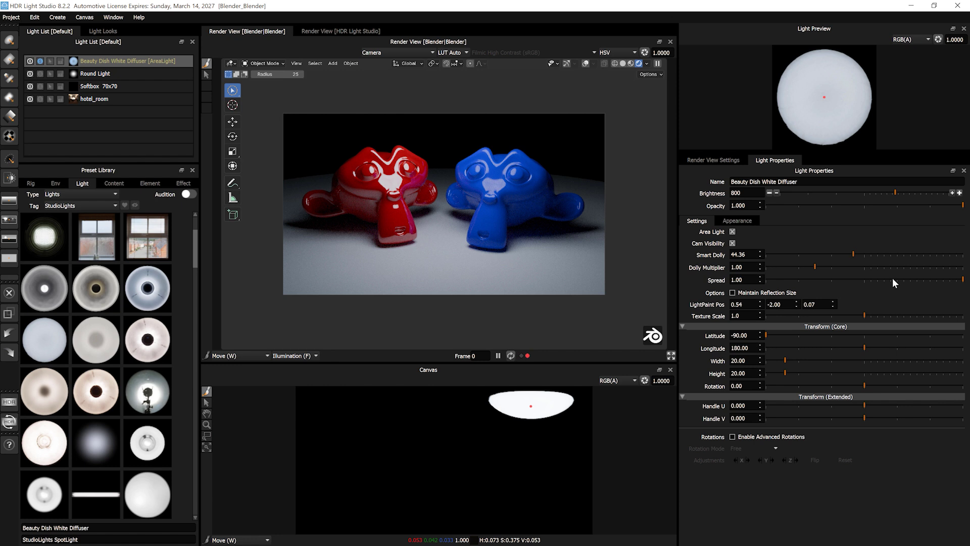
Back in HDR Light Studio, set the Beauty Dish's Smart Dolly to about 74 and its Spread to 0.00
{"action": "mouse_move", "coordinate": [892, 277]}
{"action": "left_mouse_down"}
{"action": "mouse_move", "coordinate": [781, 278]}
{"action": "mouse_move", "coordinate": [906, 283]}
{"action": "mouse_move", "coordinate": [887, 283]}
{"action": "left_mouse_up"}
{"action": "left_click_drag", "start_coordinate": [826, 256], "coordinate": [829, 277]}
{"action": "left_click_drag", "start_coordinate": [767, 280], "coordinate": [763, 279]}
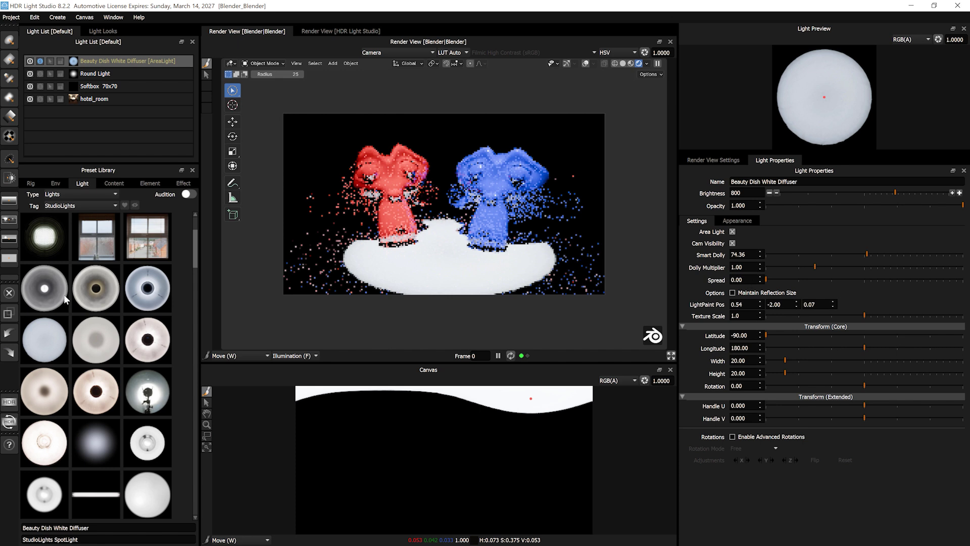
Enable Audition and preview the Bathroom Blind, Bathroom and BeautyDish Gold Deflect Diffuse presets on the Beauty Dish light
{"action": "left_click", "coordinate": [190, 195]}
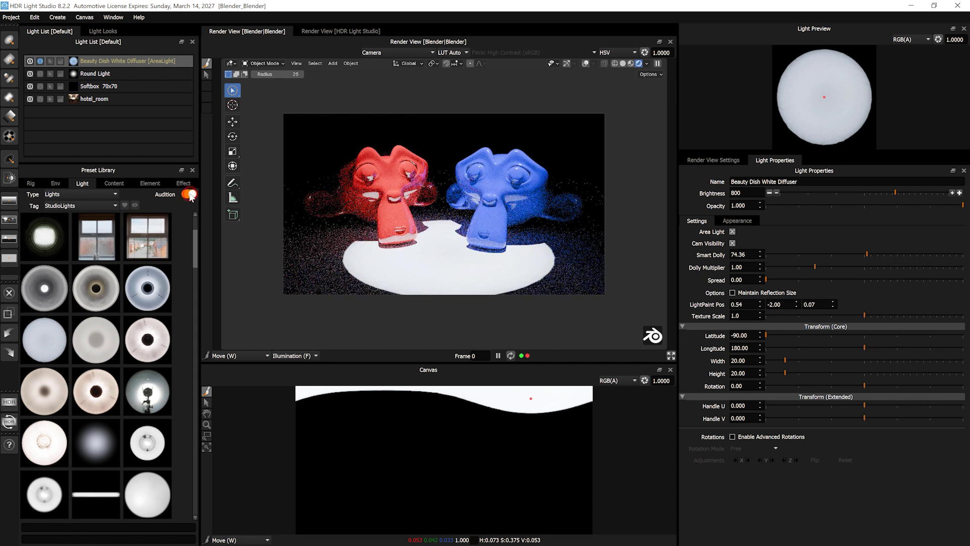
{"action": "mouse_move", "coordinate": [155, 236]}
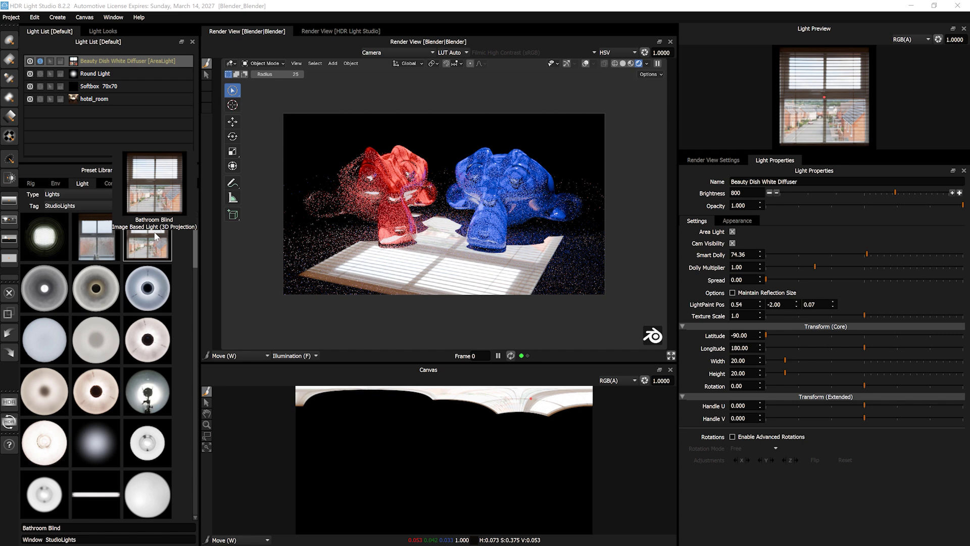
{"action": "mouse_move", "coordinate": [105, 239]}
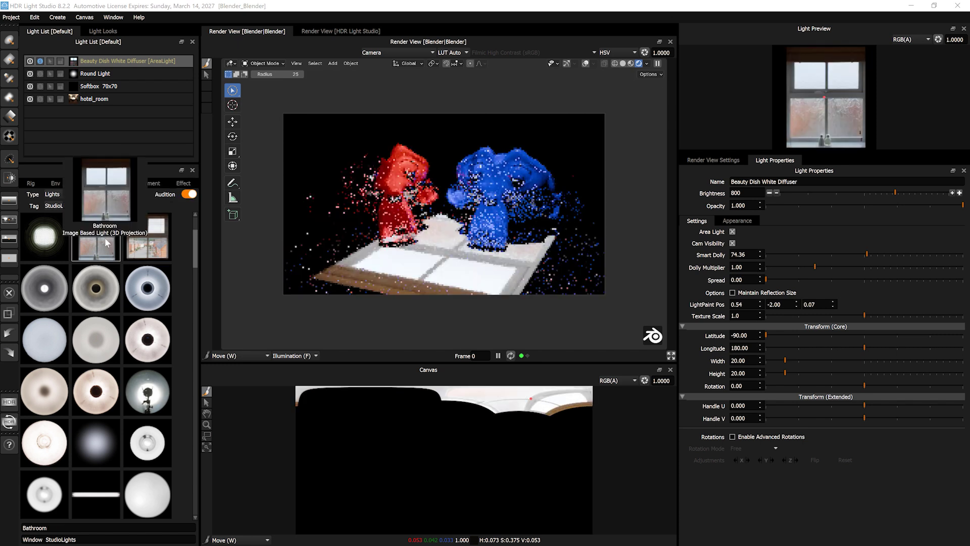
{"action": "mouse_move", "coordinate": [99, 339]}
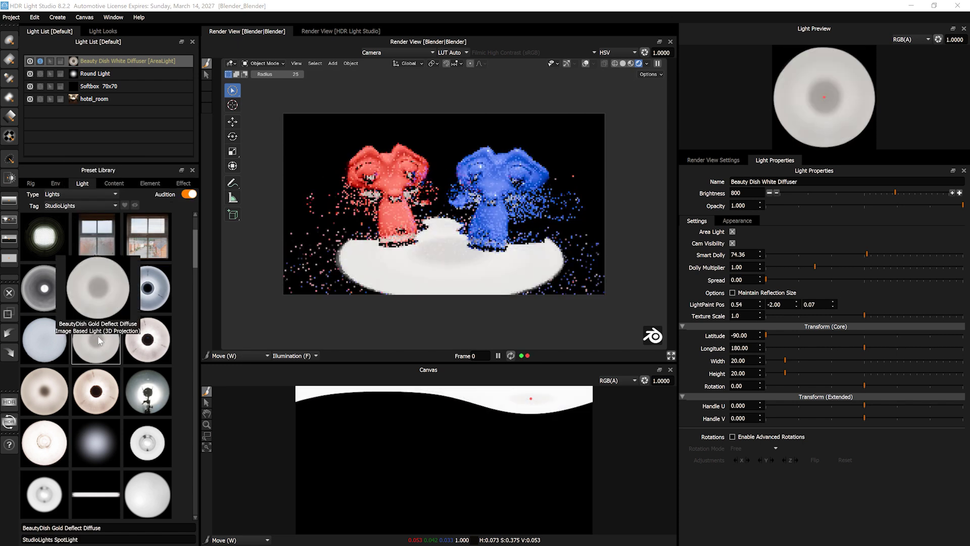
Filter the light presets by the WindowGobo tag and audition Trees Gobo 3, Window and Blind and Trees 2 and Window Blind 2
{"action": "left_click", "coordinate": [65, 206]}
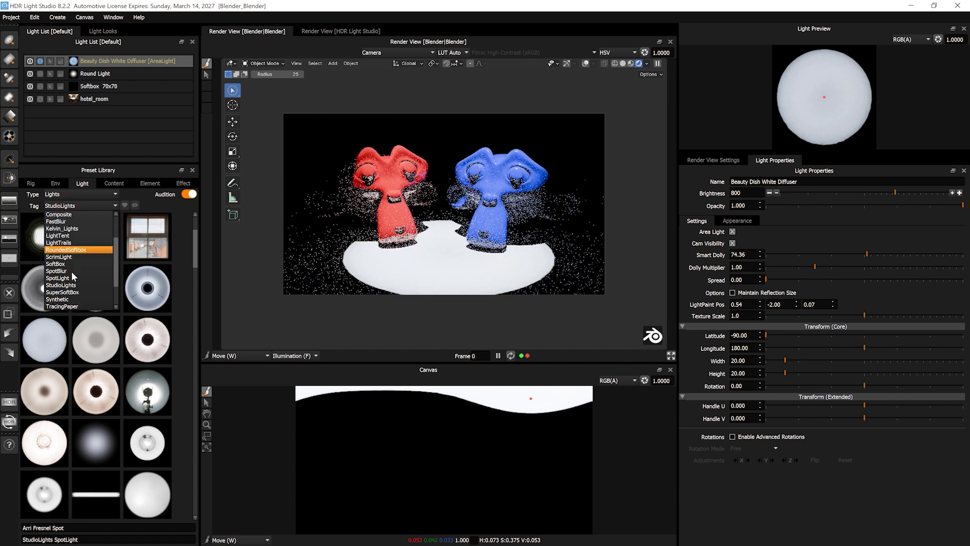
{"action": "scroll", "coordinate": [71, 271], "scroll_direction": "down", "scroll_amount": 2}
{"action": "left_click", "coordinate": [71, 299]}
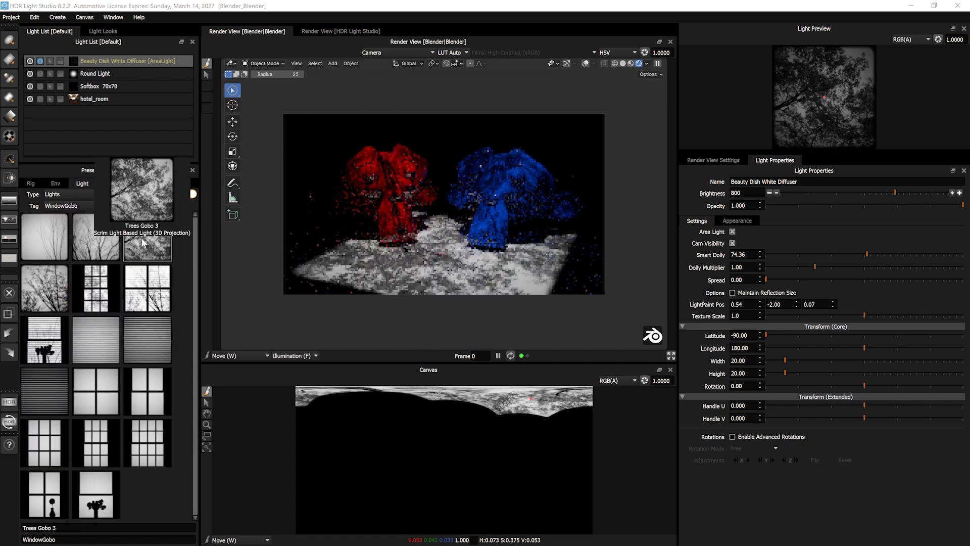
{"action": "mouse_move", "coordinate": [146, 286]}
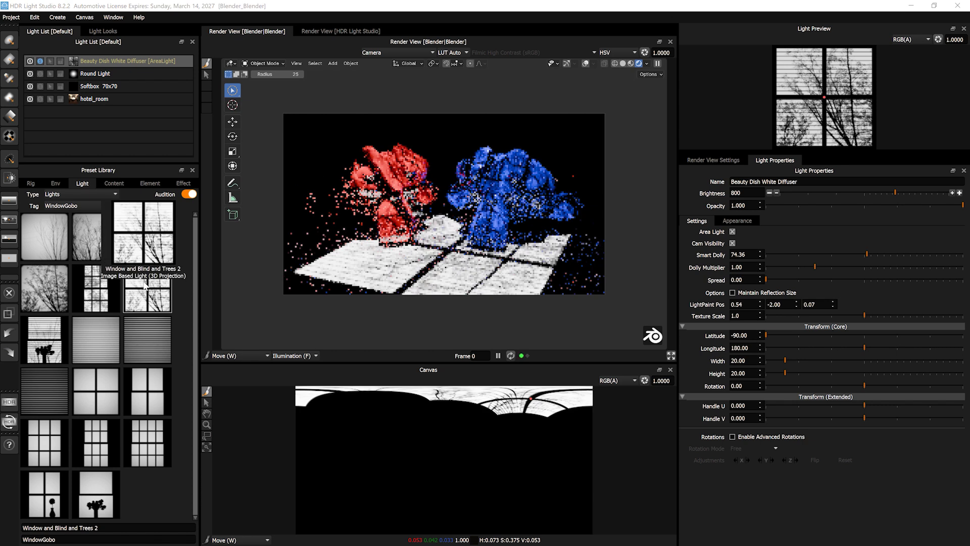
{"action": "mouse_move", "coordinate": [150, 338]}
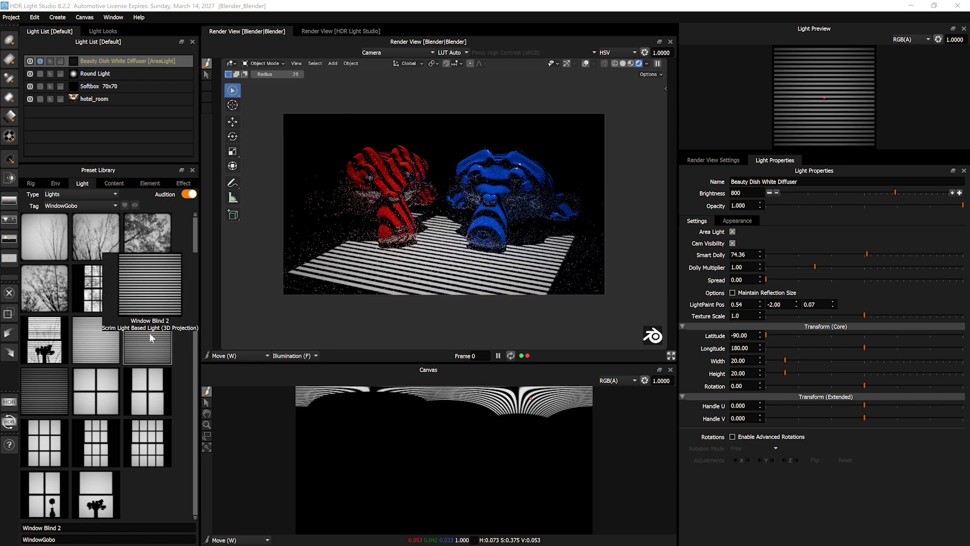
{"action": "mouse_move", "coordinate": [96, 395]}
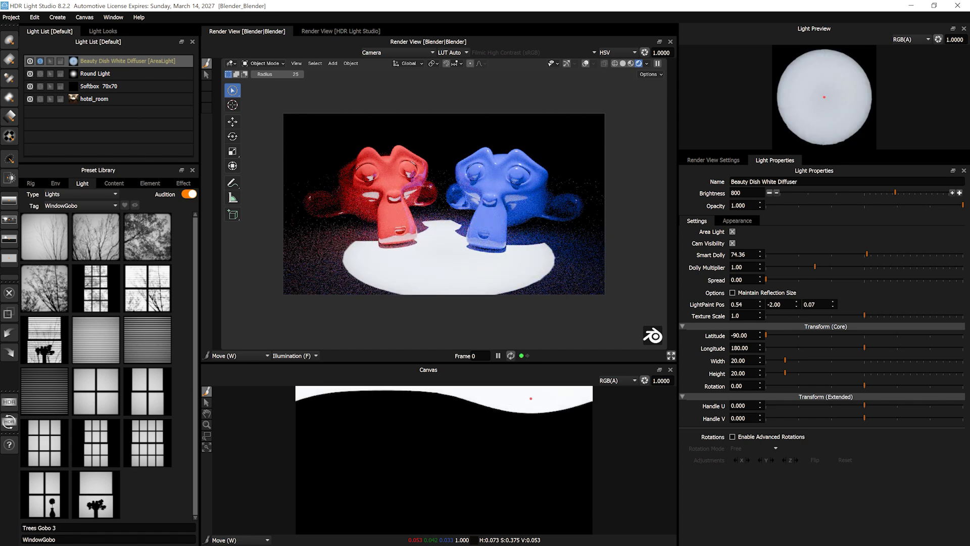
Inspect the Beauty Dish area light's object and data in Blender's enlarged Outliner and return to HDR Light Studio
{"action": "key", "text": "alt+Tab"}
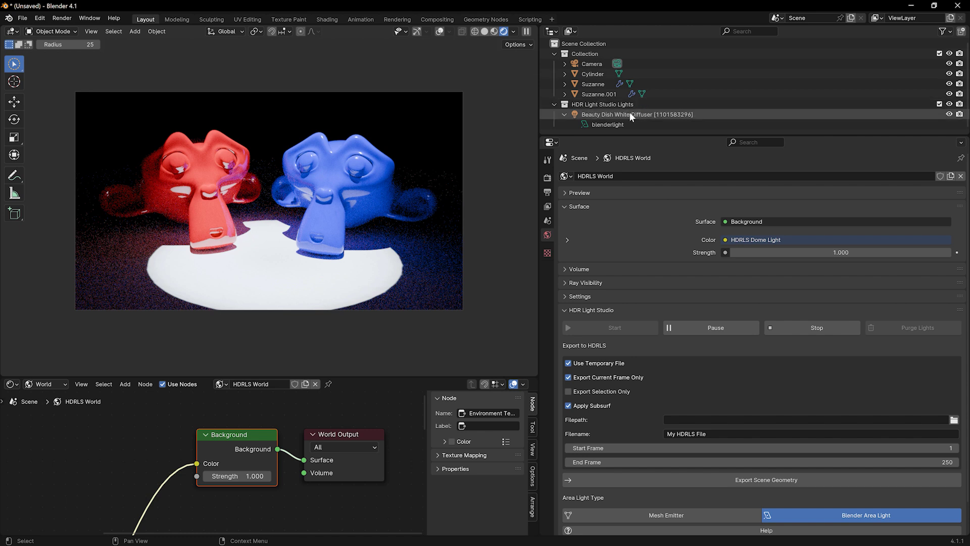
{"action": "left_click_drag", "start_coordinate": [615, 135], "coordinate": [617, 166]}
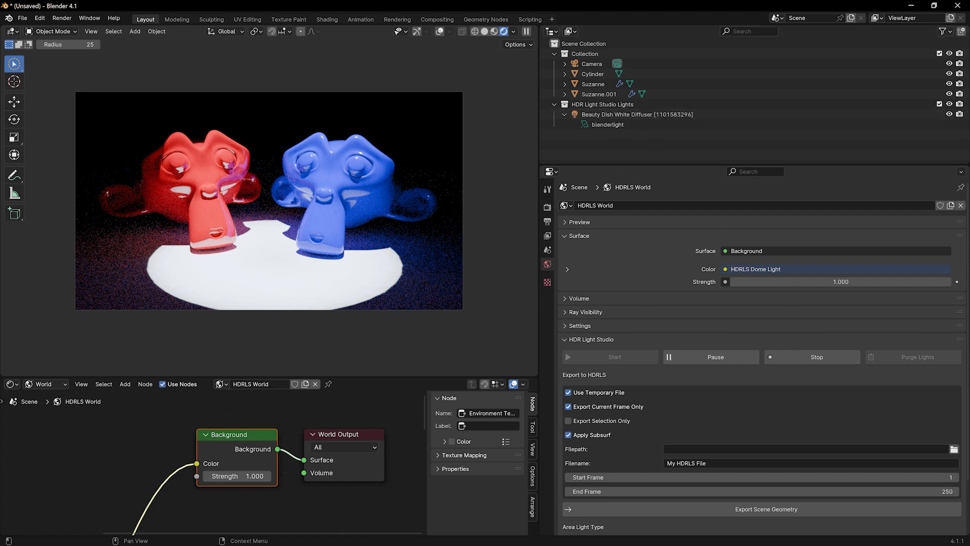
{"action": "key", "text": "alt+Tab"}
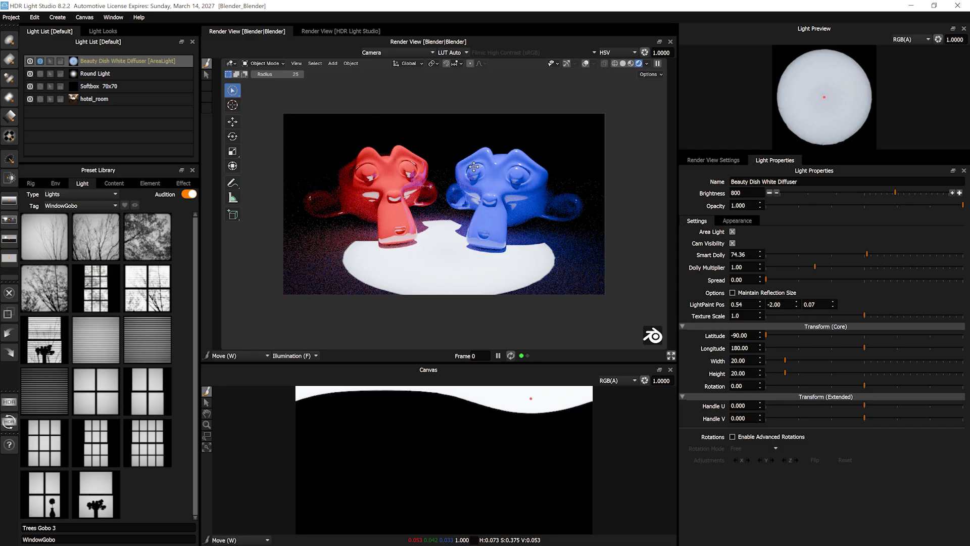
Turn the Beauty Dish light off, check its entry in Blender's Outliner, and turn the light back on
{"action": "left_click", "coordinate": [29, 61]}
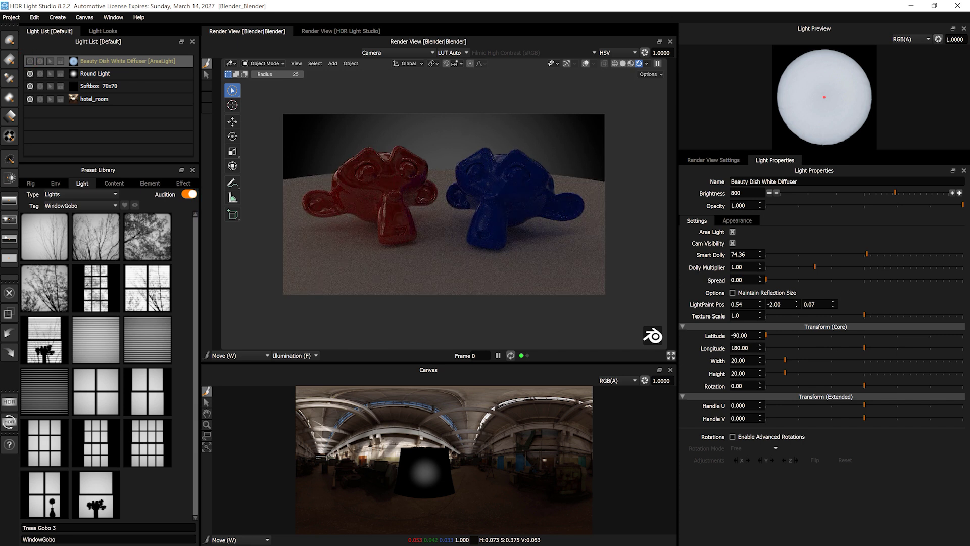
{"action": "key", "text": "alt+Tab"}
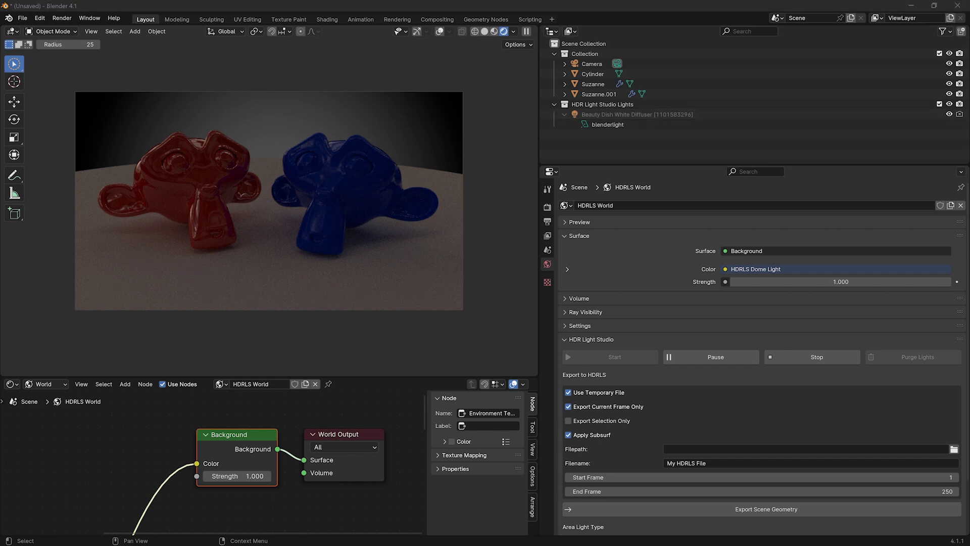
{"action": "key", "text": "alt+Tab"}
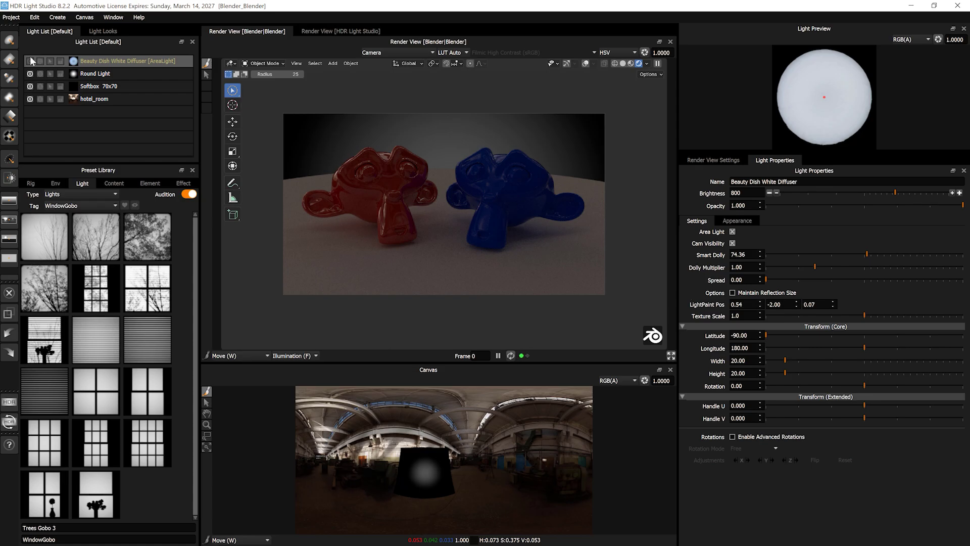
{"action": "left_click", "coordinate": [30, 61]}
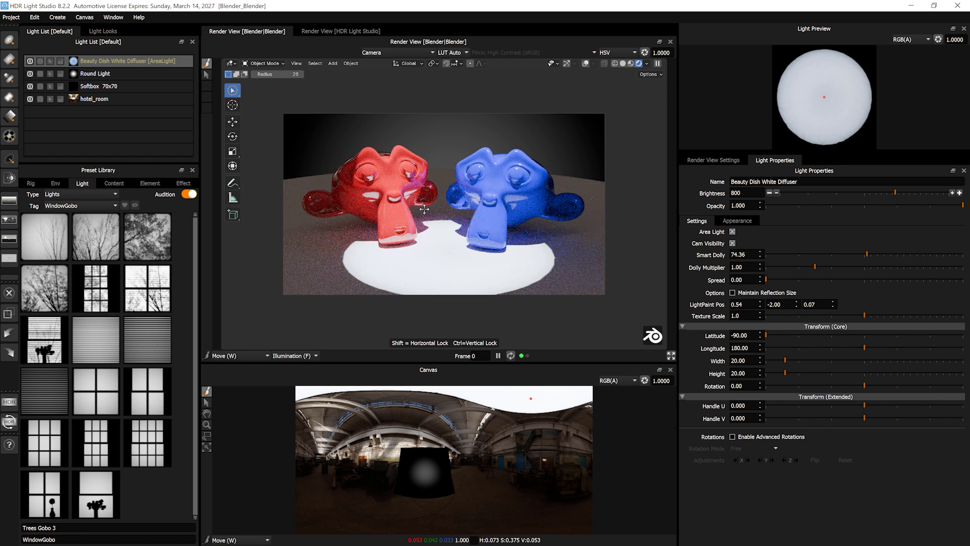
Turn the Beauty Dish's Area Light option off and on again for comparison, and raise its Spread to 1.00
{"action": "left_click", "coordinate": [732, 231]}
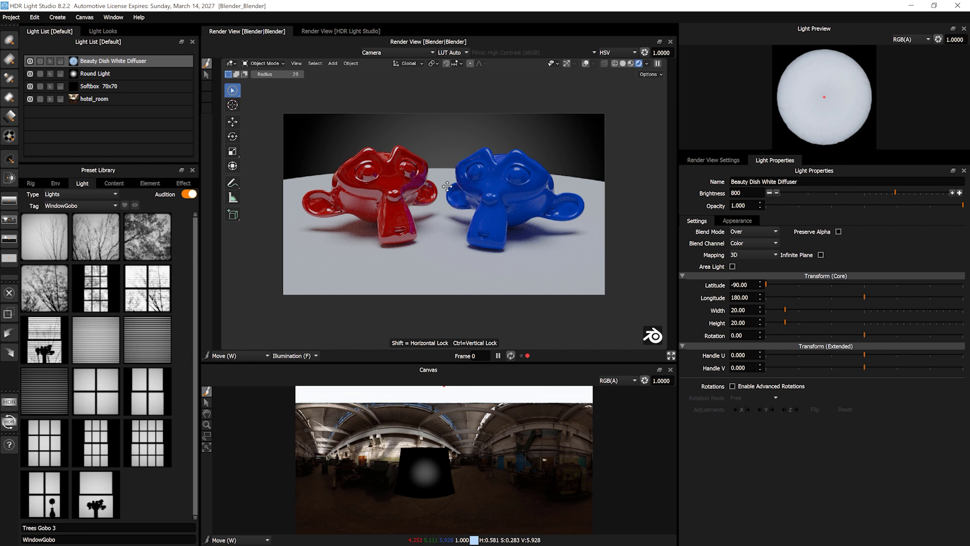
{"action": "left_click", "coordinate": [733, 266]}
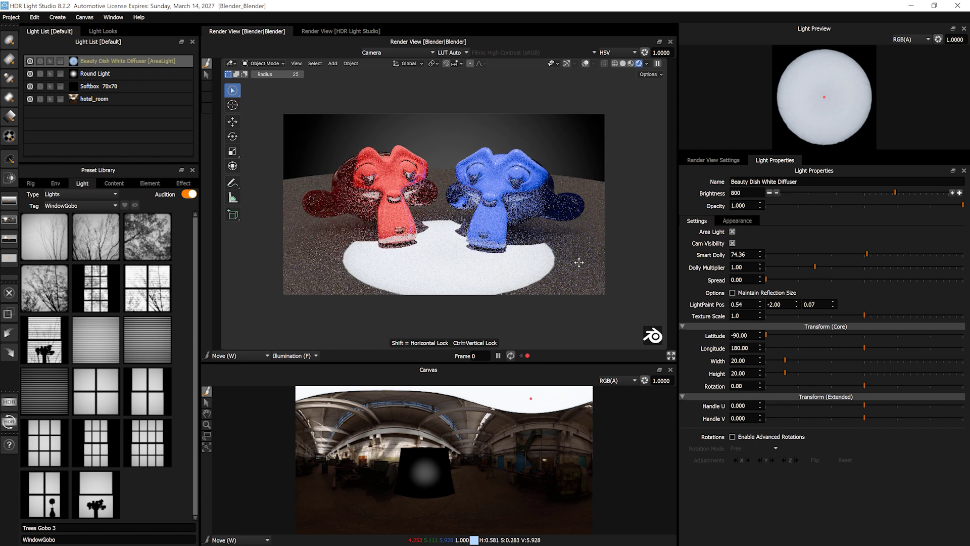
{"action": "left_click_drag", "start_coordinate": [770, 278], "coordinate": [968, 284]}
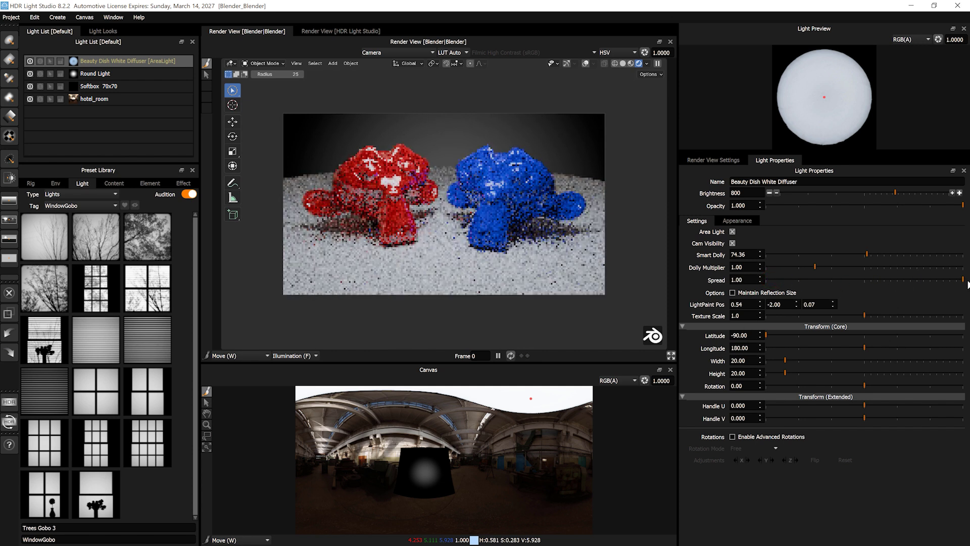
Reposition the Beauty Dish by Illumination on the blue monkey and the floor, and by Reflection on the red monkey's head
{"action": "left_click", "coordinate": [541, 167]}
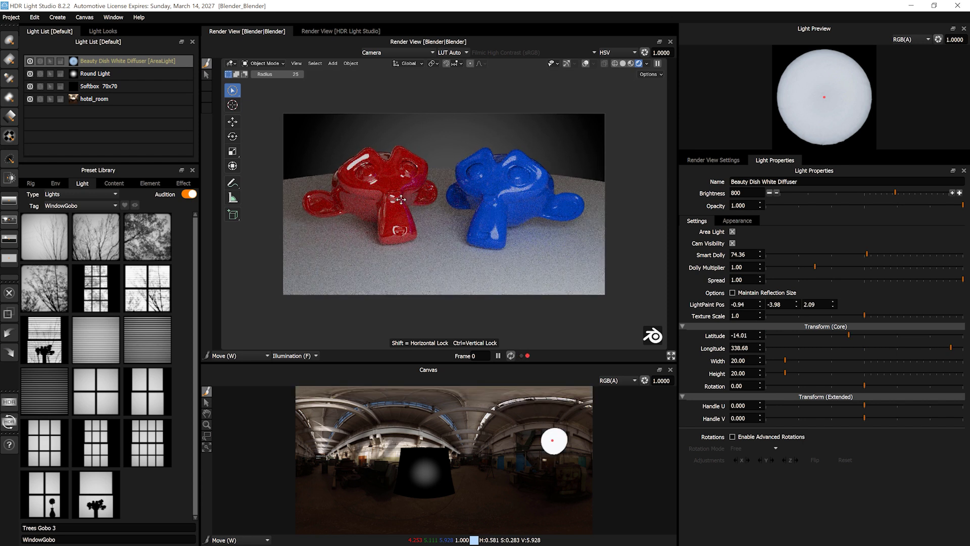
{"action": "left_click", "coordinate": [437, 270]}
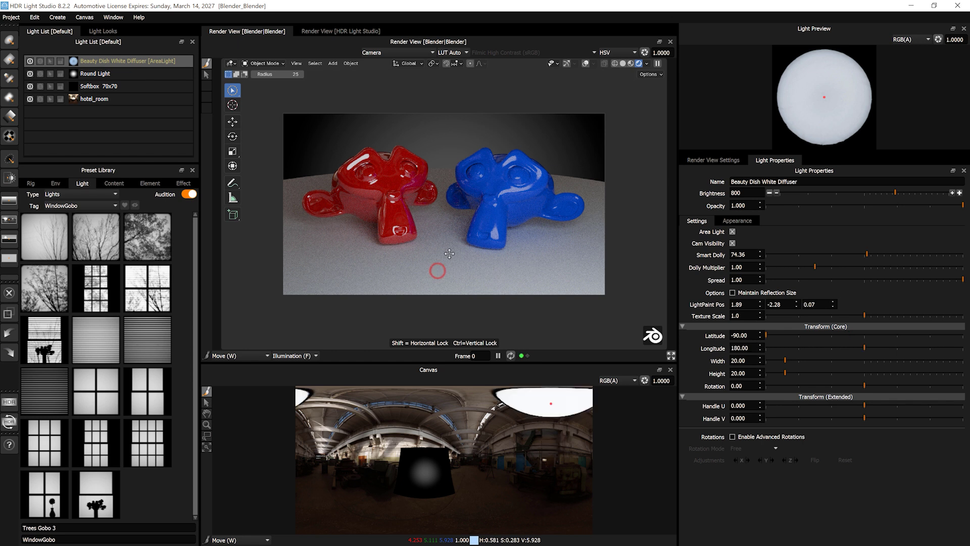
{"action": "left_click", "coordinate": [293, 355]}
{"action": "left_click", "coordinate": [289, 364]}
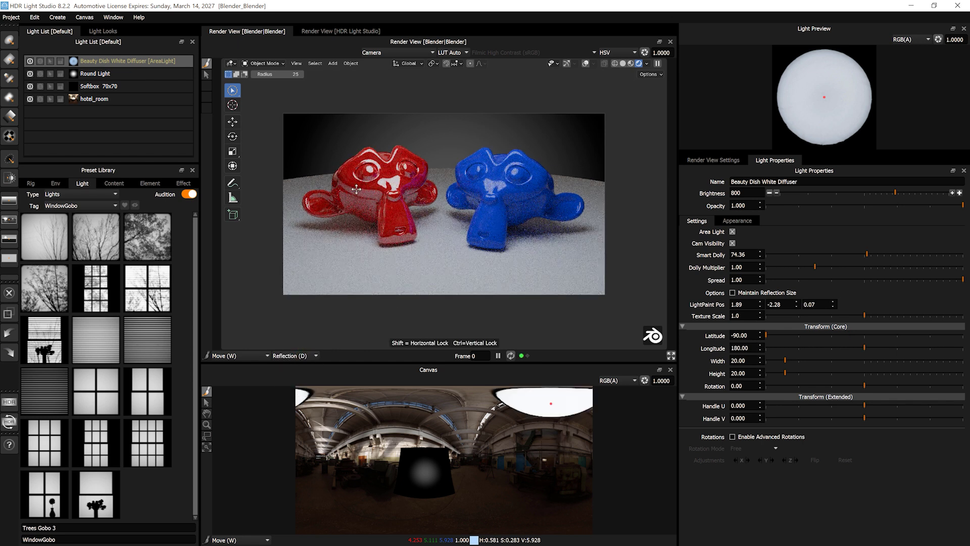
{"action": "left_click", "coordinate": [388, 170]}
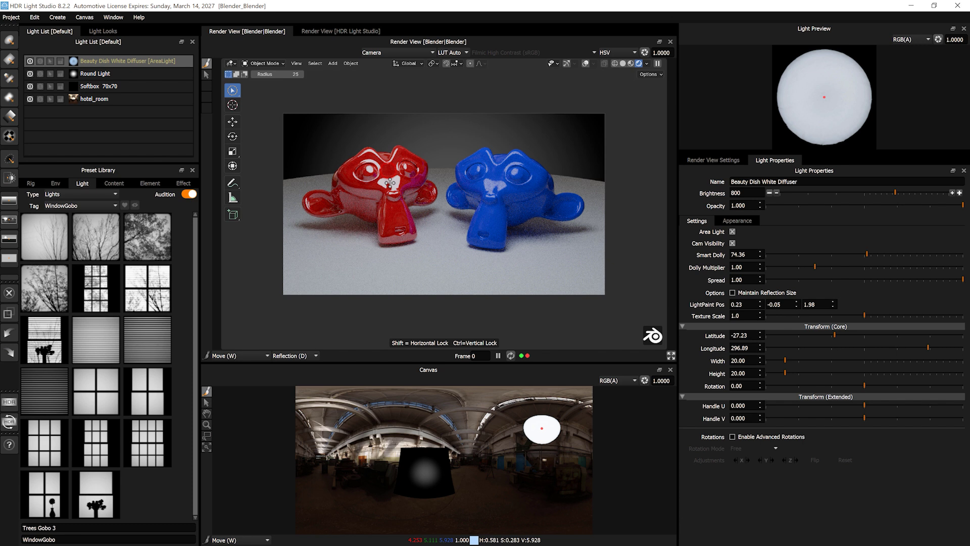
{"action": "left_click", "coordinate": [347, 174]}
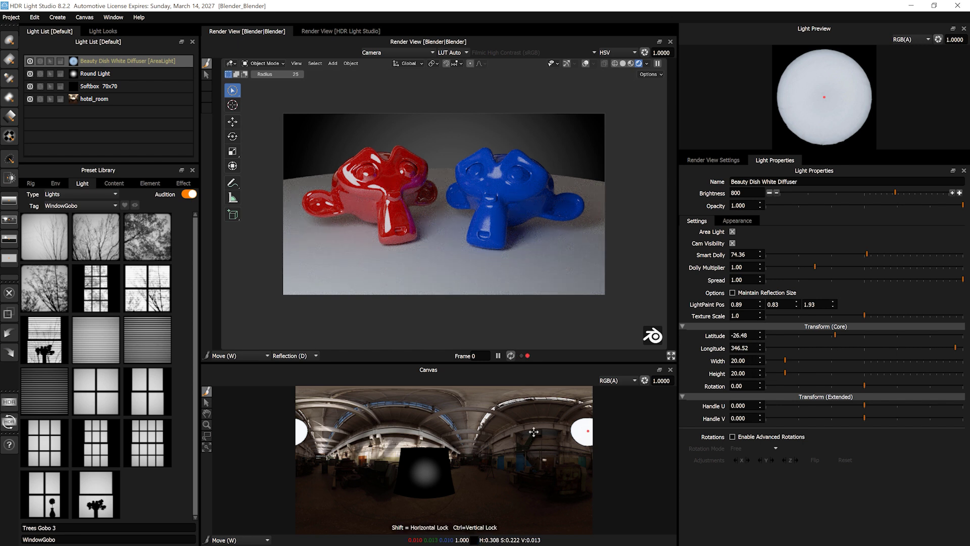
Scale the Beauty Dish down to a width and height of 8.00 and set its brightness to 8000
{"action": "key", "text": "r"}
{"action": "left_click_drag", "start_coordinate": [533, 431], "coordinate": [526, 429]}
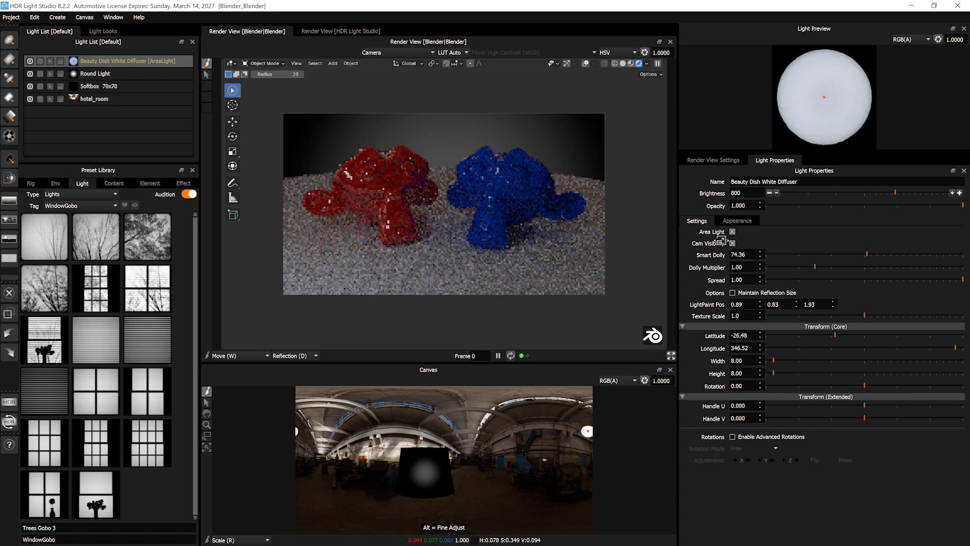
{"action": "left_click", "coordinate": [747, 193]}
{"action": "type", "text": "0"}
{"action": "key", "text": "Return"}
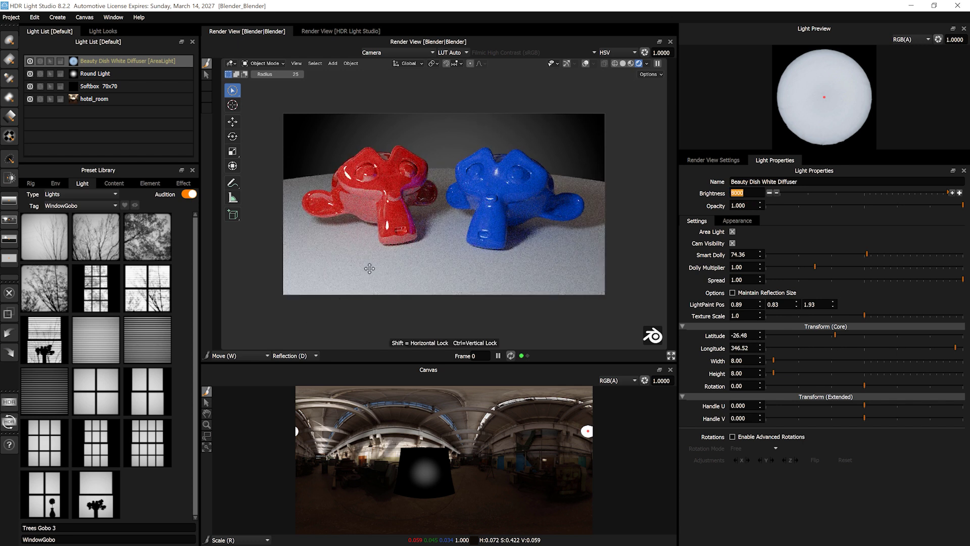
Use Shadow placement to aim the Beauty Dish's shadows at the floor between the monkeys and in front of the red monkey
{"action": "left_click", "coordinate": [285, 356]}
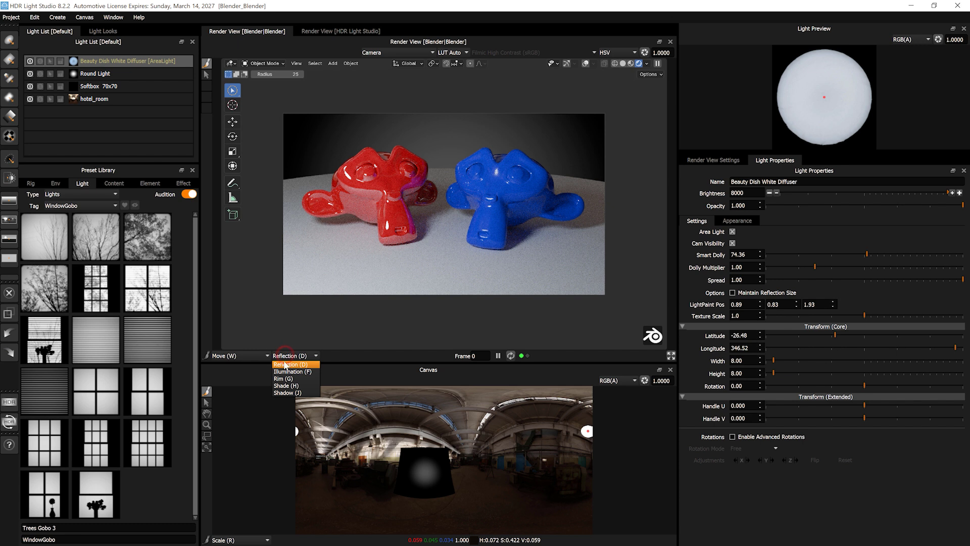
{"action": "left_click", "coordinate": [288, 393]}
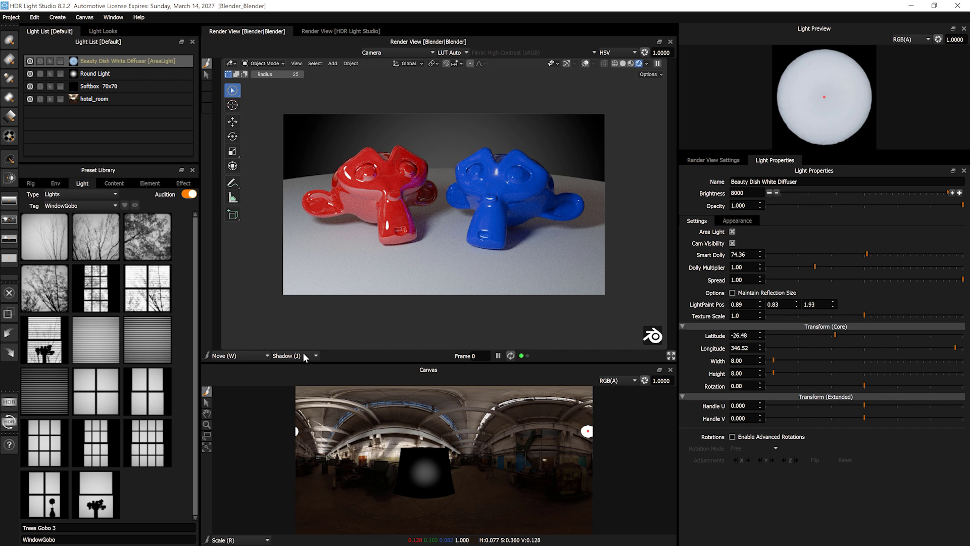
{"action": "left_click", "coordinate": [445, 269]}
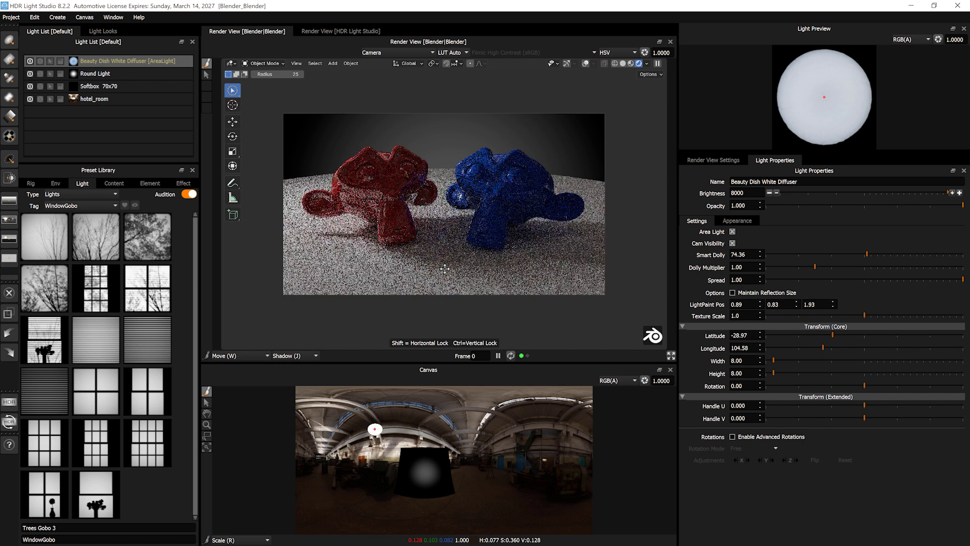
{"action": "left_click", "coordinate": [391, 284]}
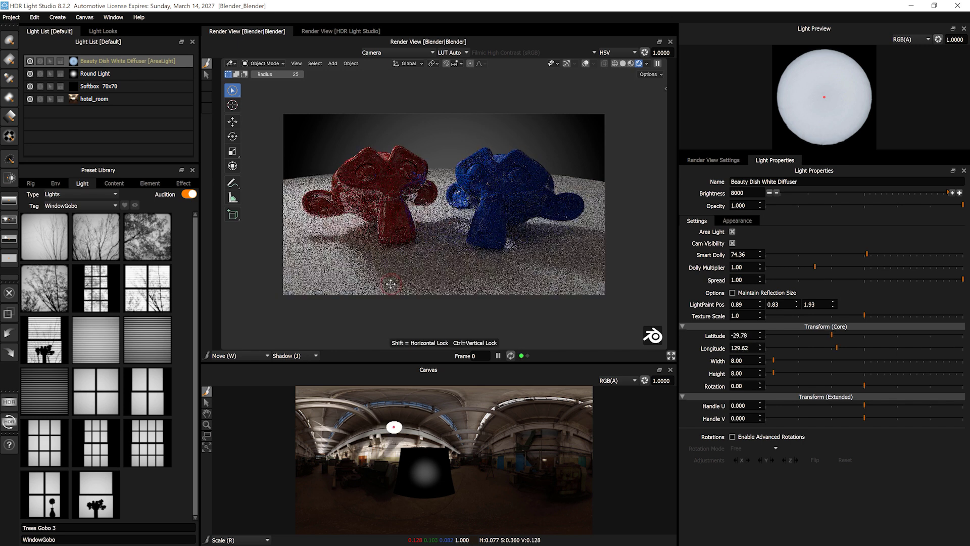
Try Shadow placement of the Beauty Dish at several floor points beside and in front of the red monkey
{"action": "left_click", "coordinate": [336, 275]}
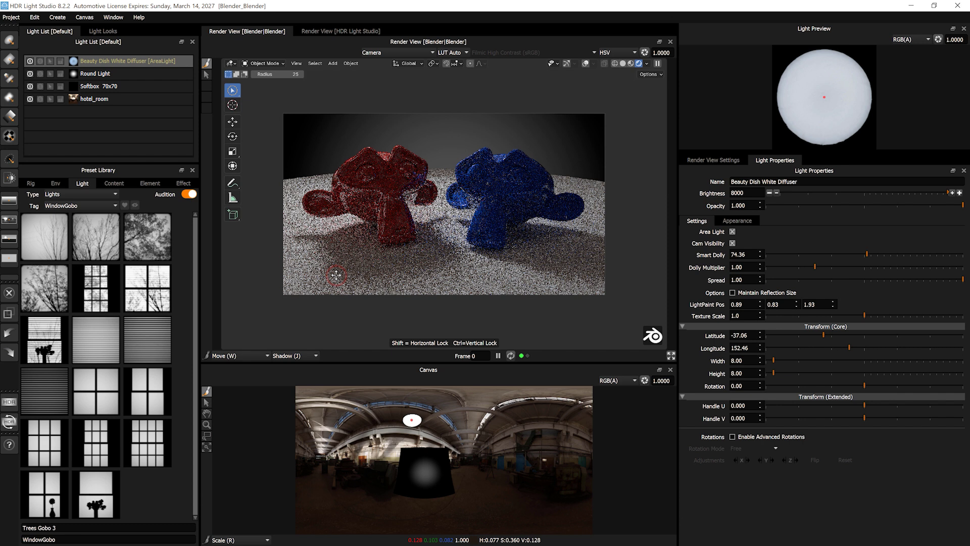
{"action": "left_click", "coordinate": [306, 240]}
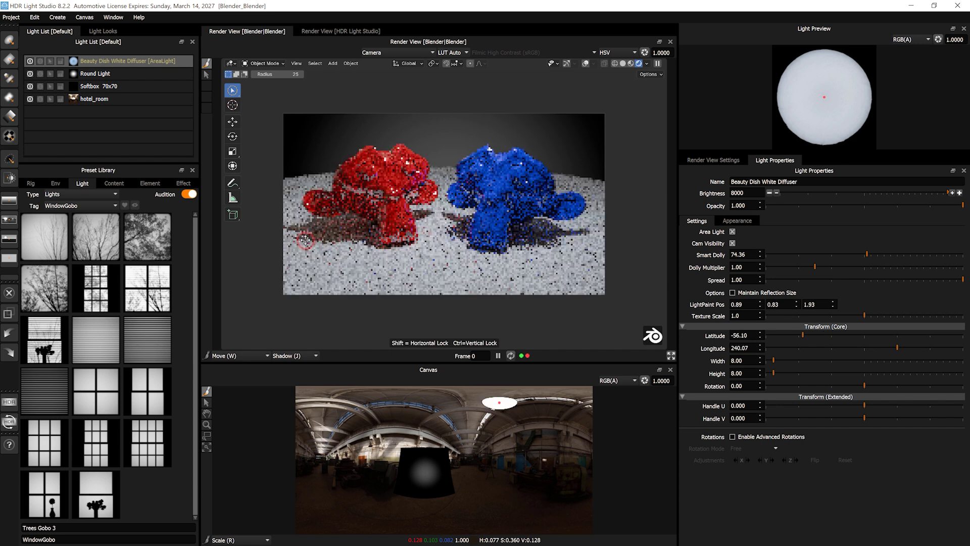
{"action": "left_click", "coordinate": [314, 268]}
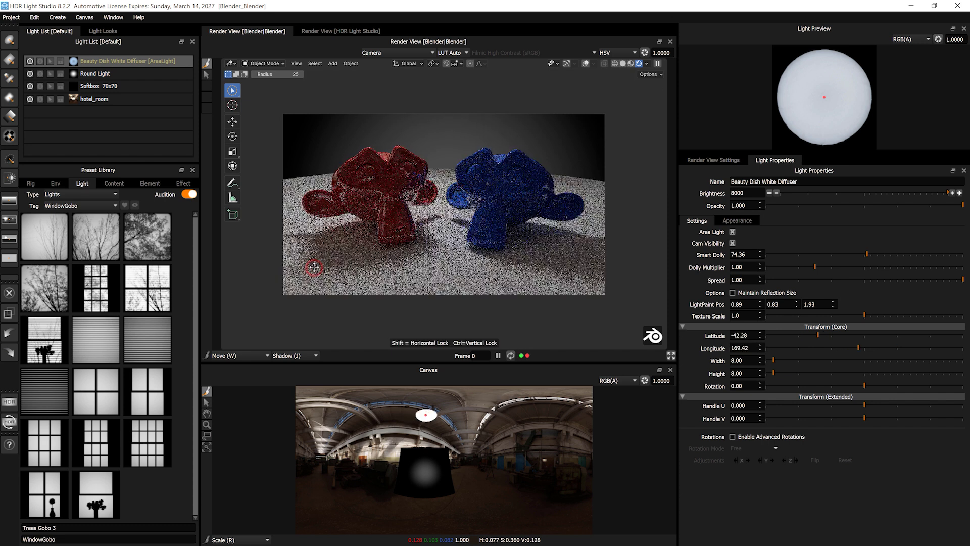
Position the Beauty Dish by Reflection on the red monkey's eye
{"action": "left_click", "coordinate": [290, 356]}
{"action": "left_click", "coordinate": [283, 365]}
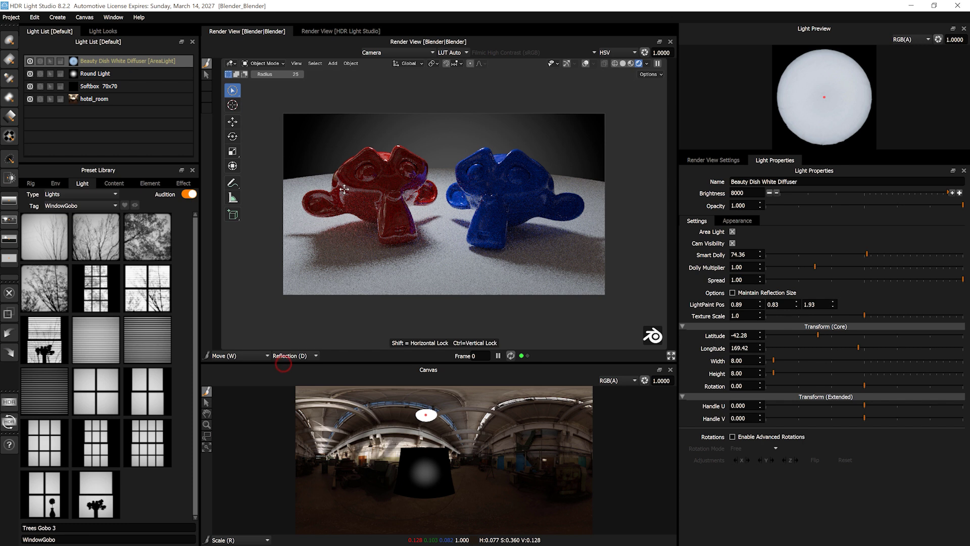
{"action": "left_click", "coordinate": [368, 172]}
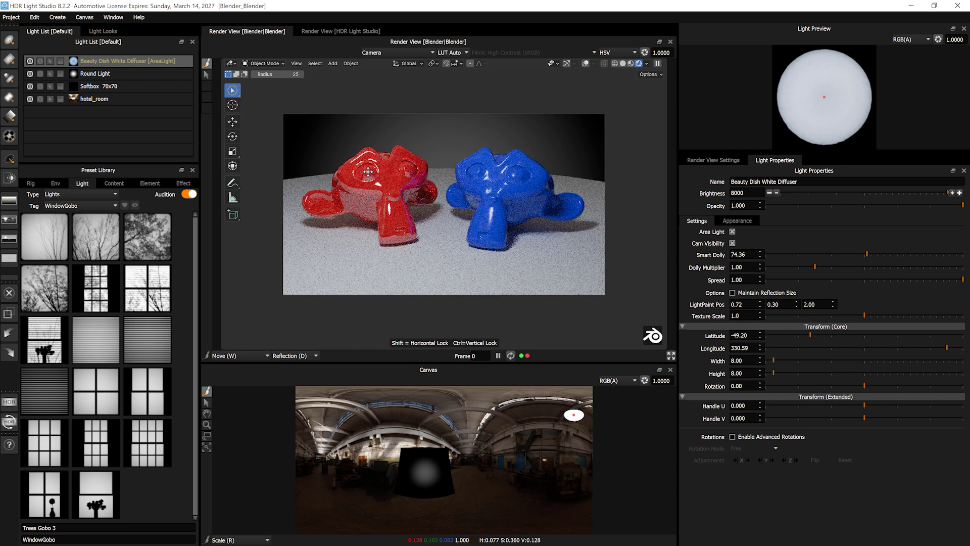
Use Shadow placement for the Beauty Dish on the floor beside the red monkey and in front of it
{"action": "left_click", "coordinate": [281, 356]}
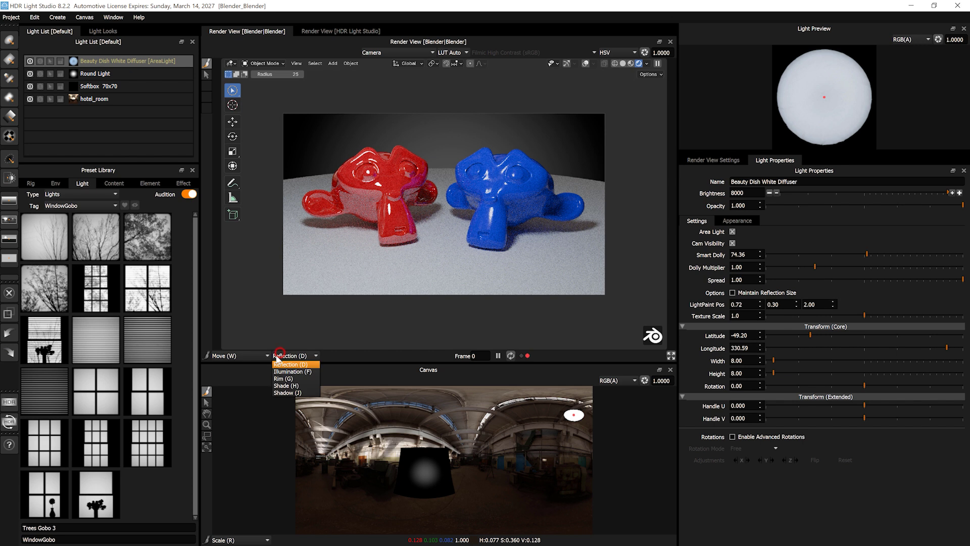
{"action": "left_click", "coordinate": [279, 393]}
{"action": "left_click", "coordinate": [290, 241]}
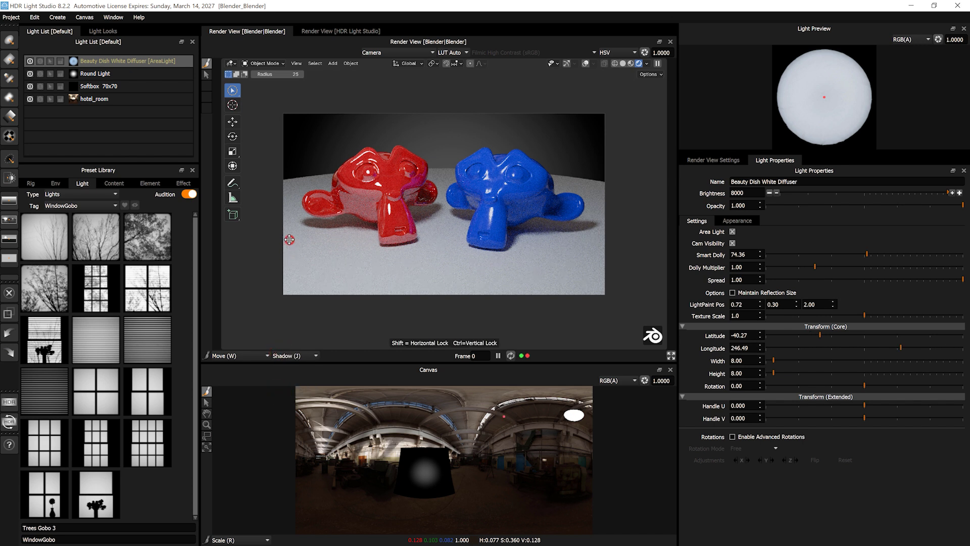
{"action": "left_click", "coordinate": [341, 272]}
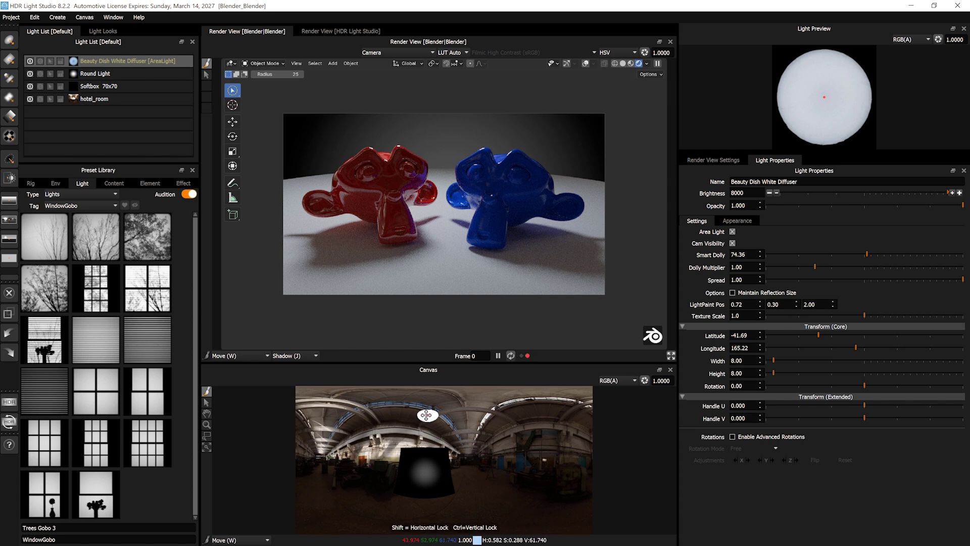
Move the Beauty Dish on the Canvas to latitude -44.08, longitude 166.84, and scale its width and height to 12.50
{"action": "mouse_move", "coordinate": [428, 414]}
{"action": "left_mouse_down"}
{"action": "mouse_move", "coordinate": [440, 428]}
{"action": "mouse_move", "coordinate": [415, 431]}
{"action": "mouse_move", "coordinate": [425, 420]}
{"action": "mouse_move", "coordinate": [447, 427]}
{"action": "mouse_move", "coordinate": [425, 421]}
{"action": "mouse_move", "coordinate": [437, 421]}
{"action": "left_mouse_up"}
{"action": "left_click_drag", "start_coordinate": [442, 424], "coordinate": [429, 424]}
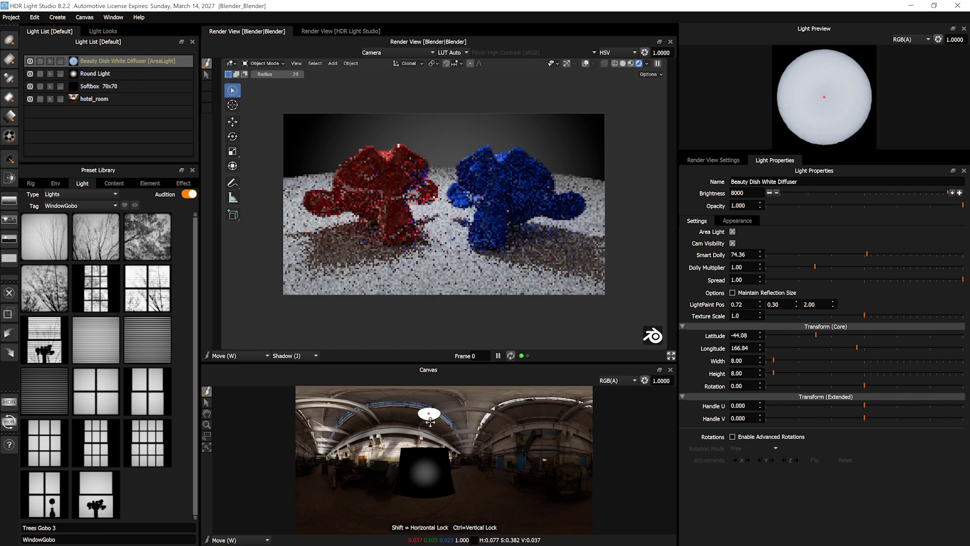
{"action": "key", "text": "r"}
{"action": "left_click_drag", "start_coordinate": [430, 422], "coordinate": [436, 414]}
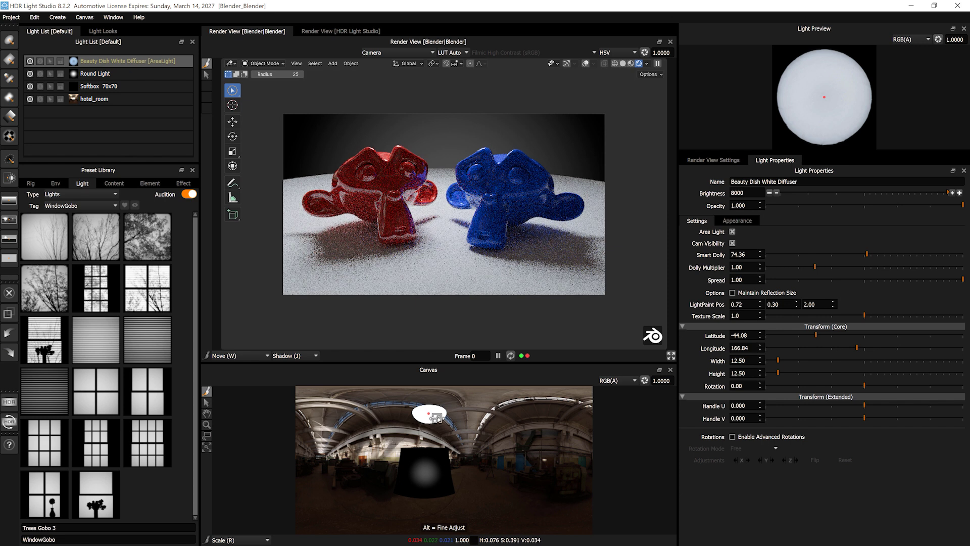
{"action": "left_click_drag", "start_coordinate": [433, 416], "coordinate": [433, 417]}
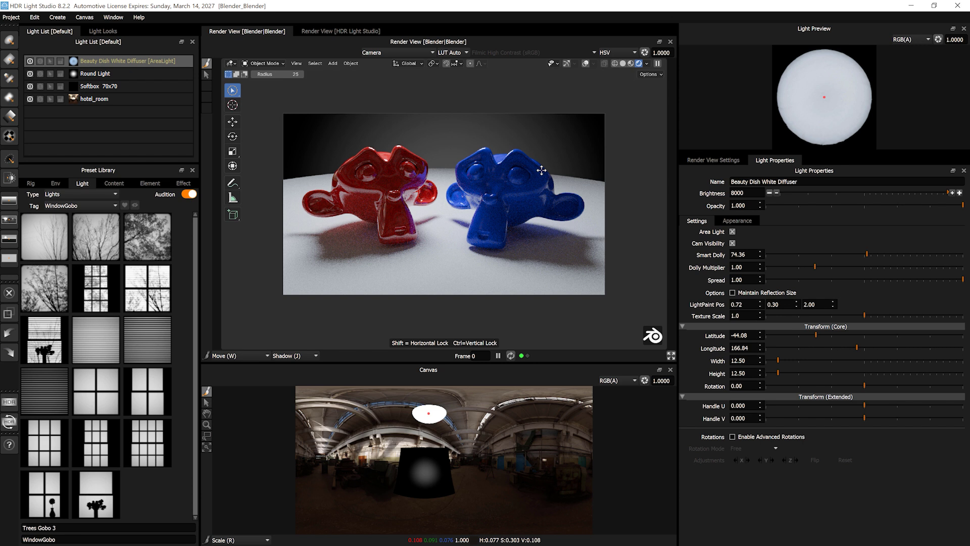
Duplicate the Beauty Dish White Diffuser light, keeping the suggested name
{"action": "left_click", "coordinate": [108, 61]}
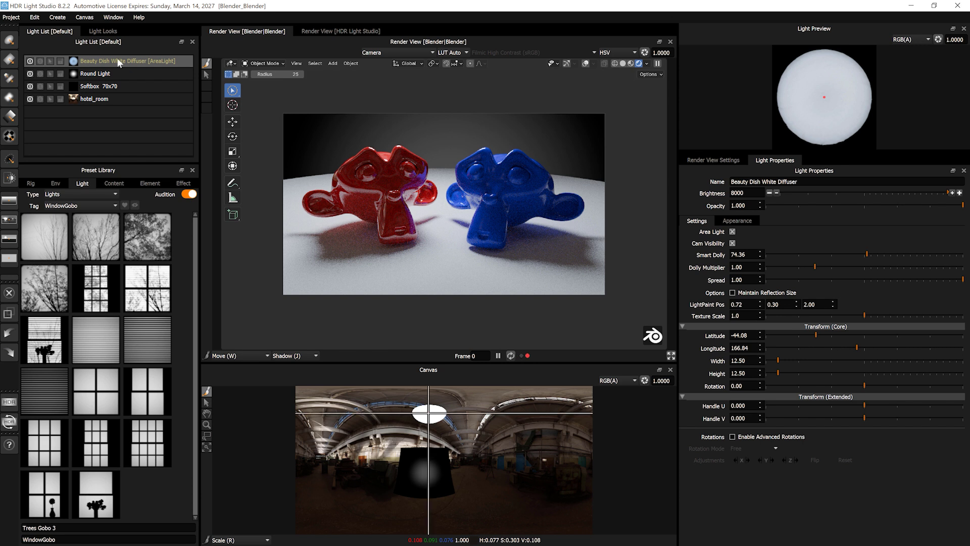
{"action": "key", "text": "ctrl+d"}
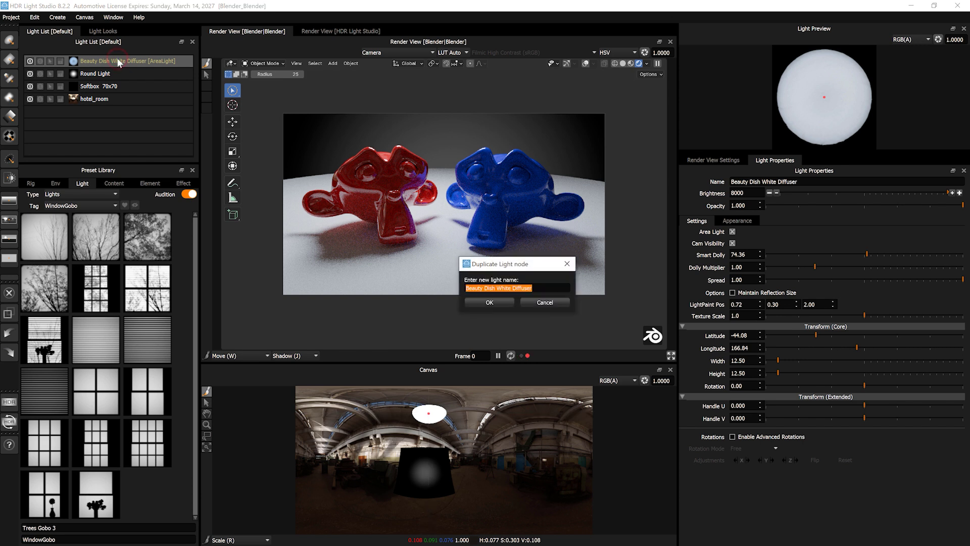
{"action": "key", "text": "Return"}
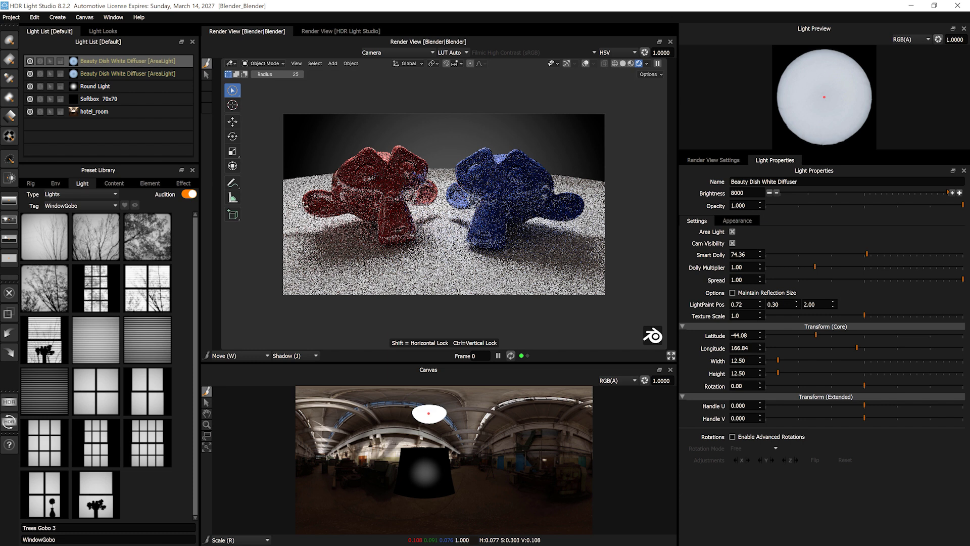
Place the duplicate Beauty Dish on the blue monkey's outer ear, first by Shadow and finally by Reflection
{"action": "left_click", "coordinate": [569, 205]}
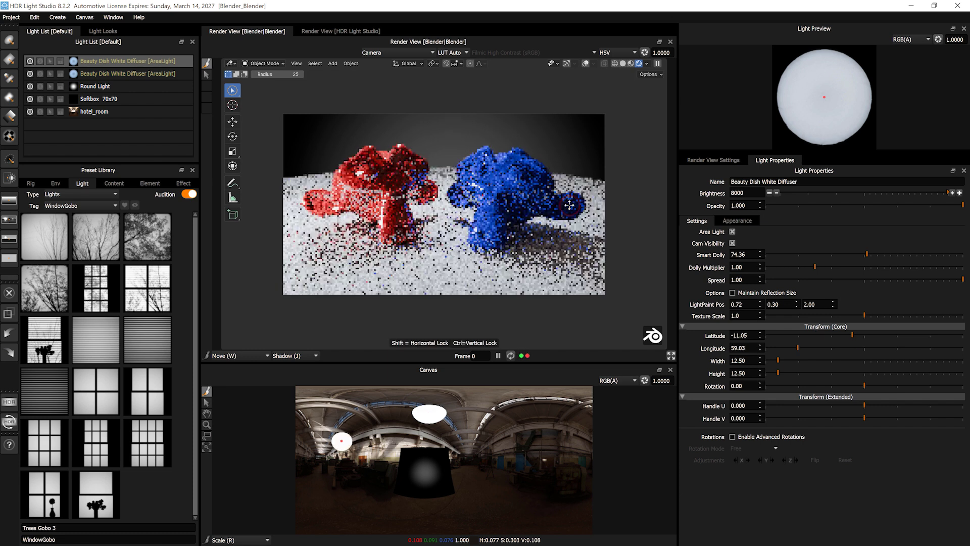
{"action": "left_click", "coordinate": [296, 355]}
{"action": "left_click", "coordinate": [290, 364]}
{"action": "left_click", "coordinate": [574, 204]}
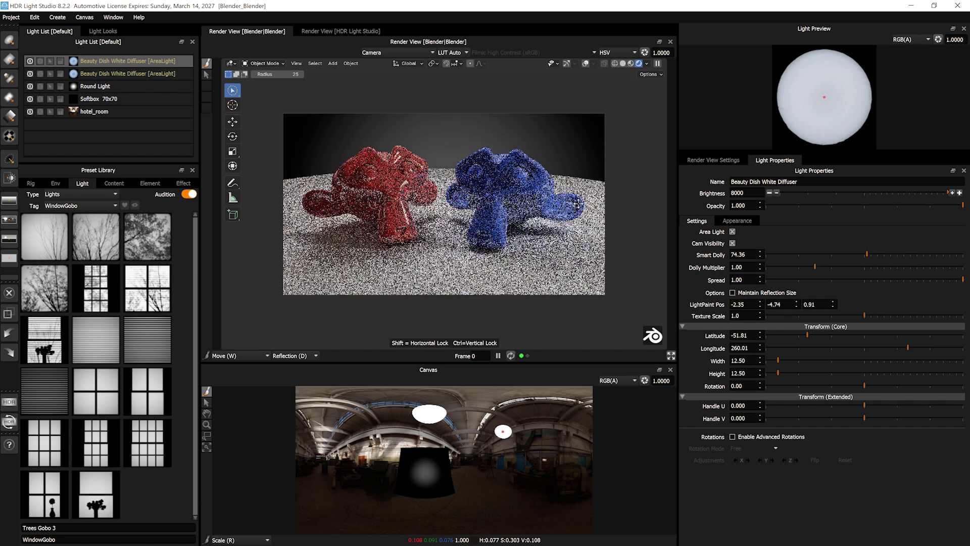
Lower the duplicate Beauty Dish's brightness to 2000 and give it a Flat magenta color
{"action": "left_click", "coordinate": [768, 192]}
{"action": "left_click", "coordinate": [768, 192]}
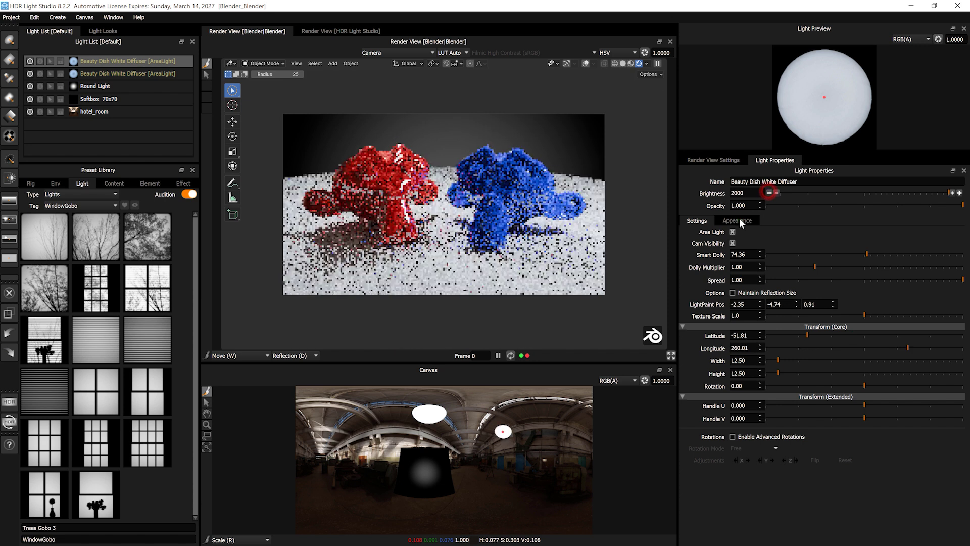
{"action": "left_click", "coordinate": [738, 221]}
{"action": "left_click", "coordinate": [741, 320]}
{"action": "left_click", "coordinate": [737, 329]}
{"action": "left_click", "coordinate": [736, 332]}
{"action": "left_click", "coordinate": [725, 365]}
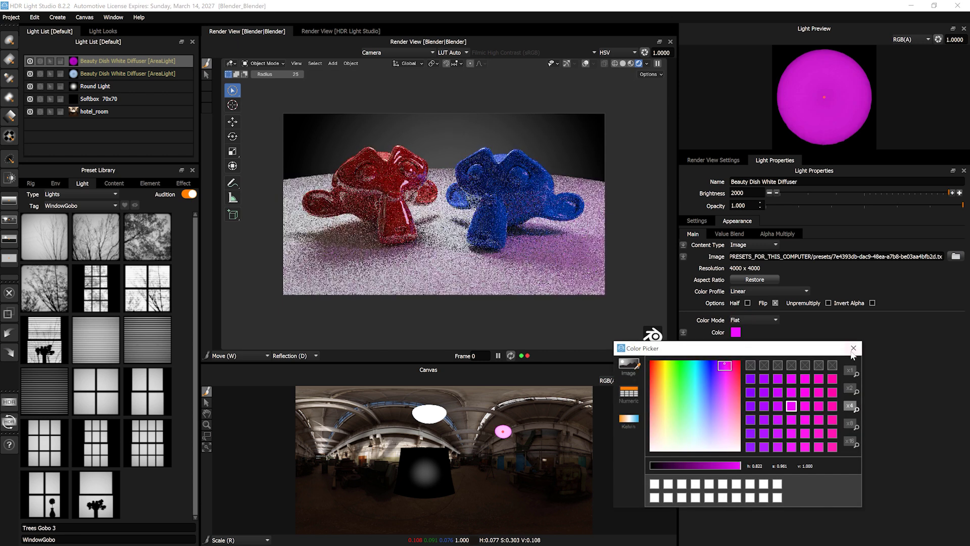
{"action": "left_click", "coordinate": [853, 348]}
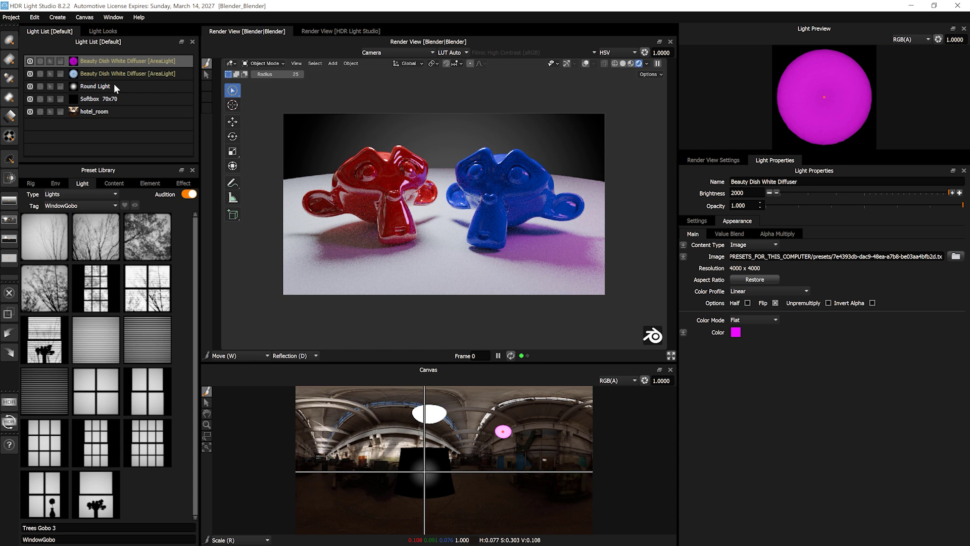
Select the Round Light, Softbox, hotel_room and white Beauty Dish in turn to compare the dome and area lights
{"action": "left_click", "coordinate": [114, 84]}
{"action": "left_click", "coordinate": [114, 96]}
{"action": "left_click", "coordinate": [119, 111]}
{"action": "left_click", "coordinate": [121, 99]}
{"action": "left_click", "coordinate": [125, 86]}
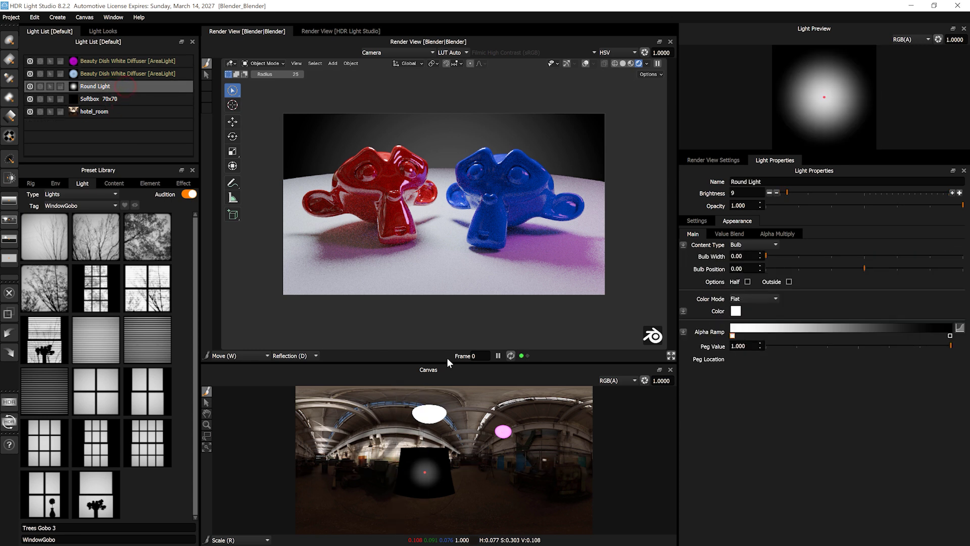
{"action": "left_click", "coordinate": [120, 74]}
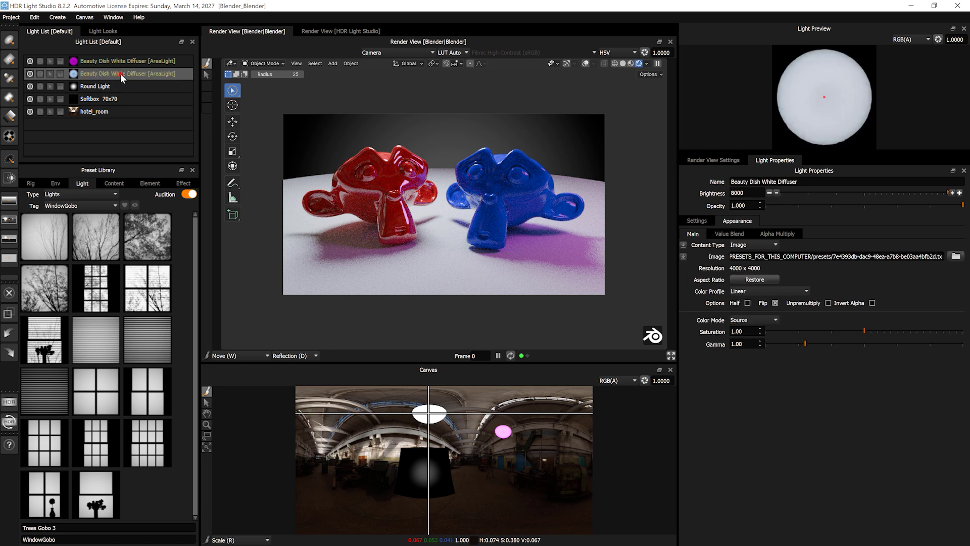
Solo both Beauty Dish area lights to examine their effect, and turn solo off for both again
{"action": "left_click", "coordinate": [40, 60]}
{"action": "left_click", "coordinate": [40, 73]}
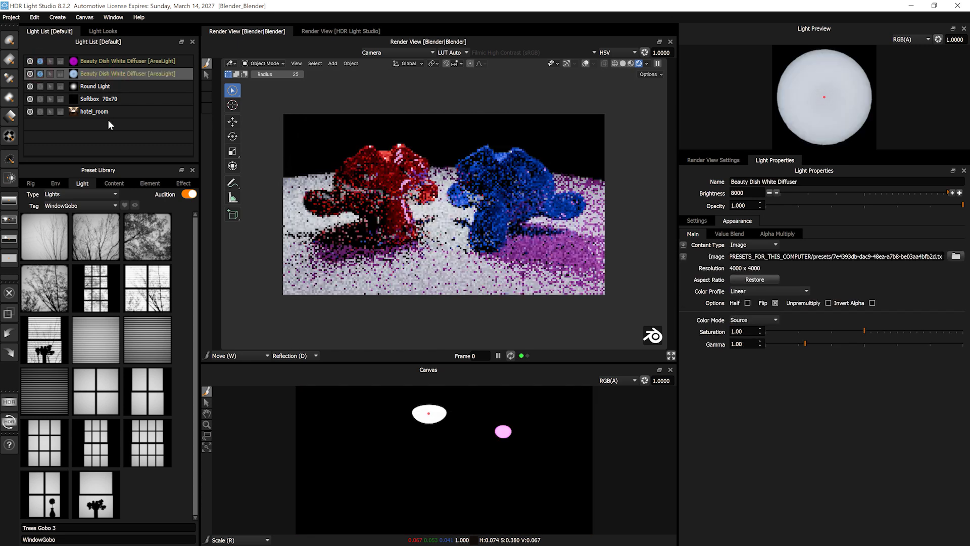
{"action": "left_click", "coordinate": [39, 72]}
{"action": "left_click", "coordinate": [39, 60]}
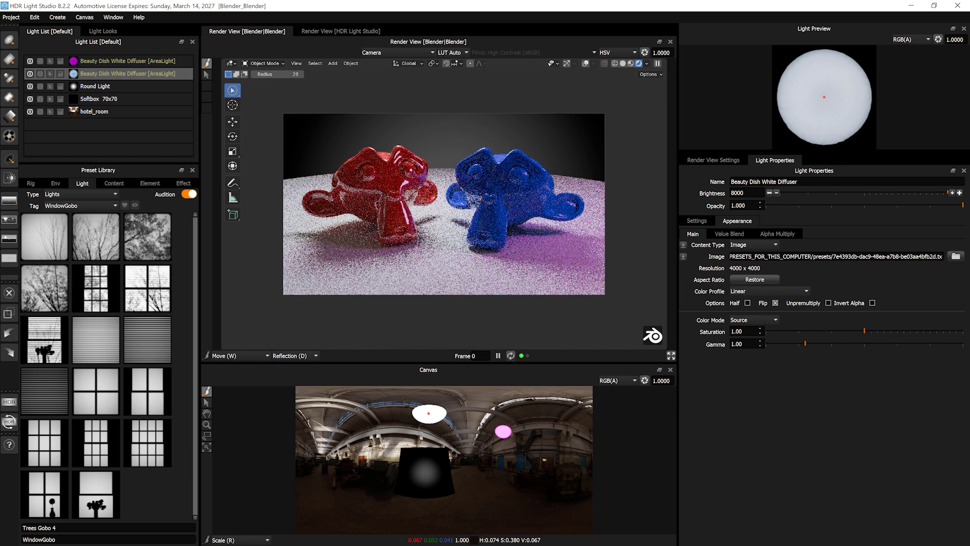
Close HDR Light Studio and stop its connection in Blender
{"action": "left_click", "coordinate": [957, 6]}
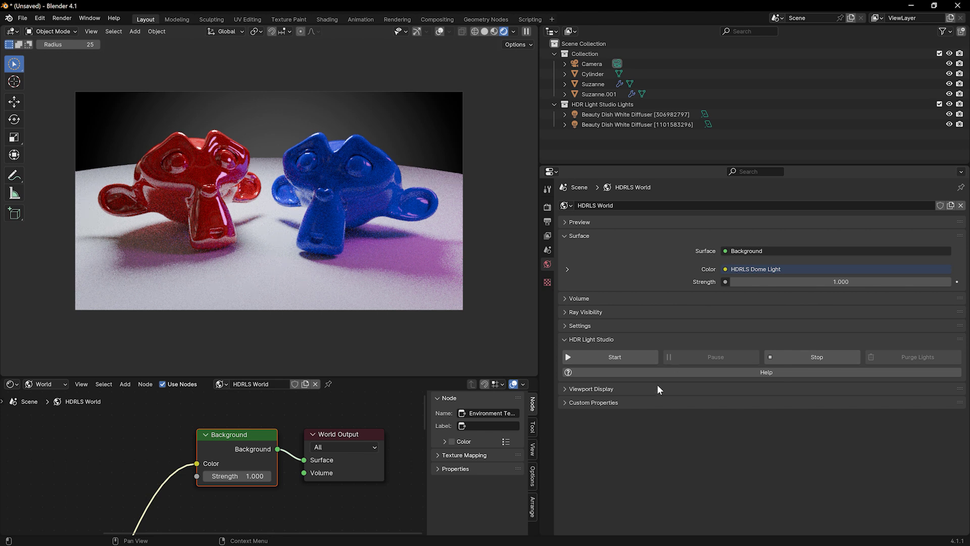
{"action": "left_click", "coordinate": [818, 357]}
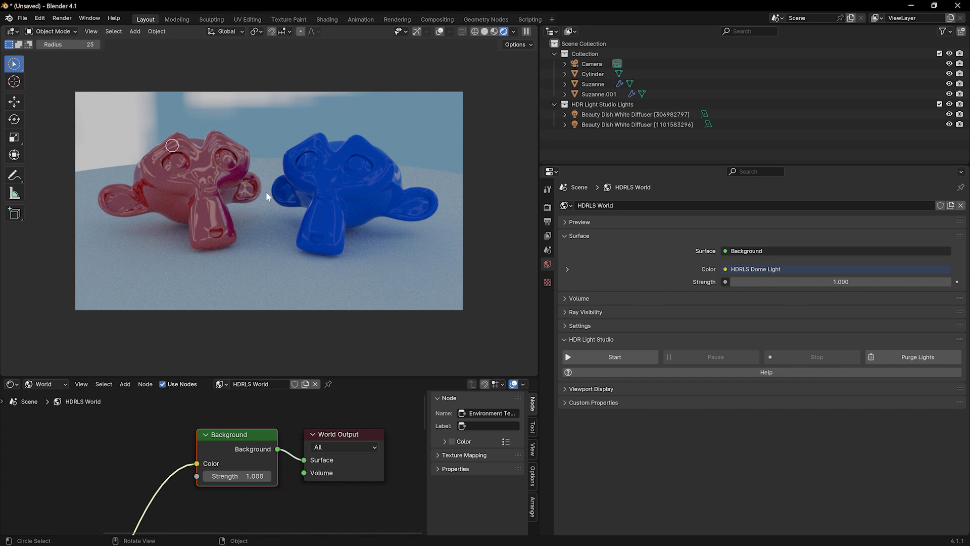
Restart the HDR Light Studio connection from Blender, then resume the live Render View and enlarge it
{"action": "left_click", "coordinate": [630, 358]}
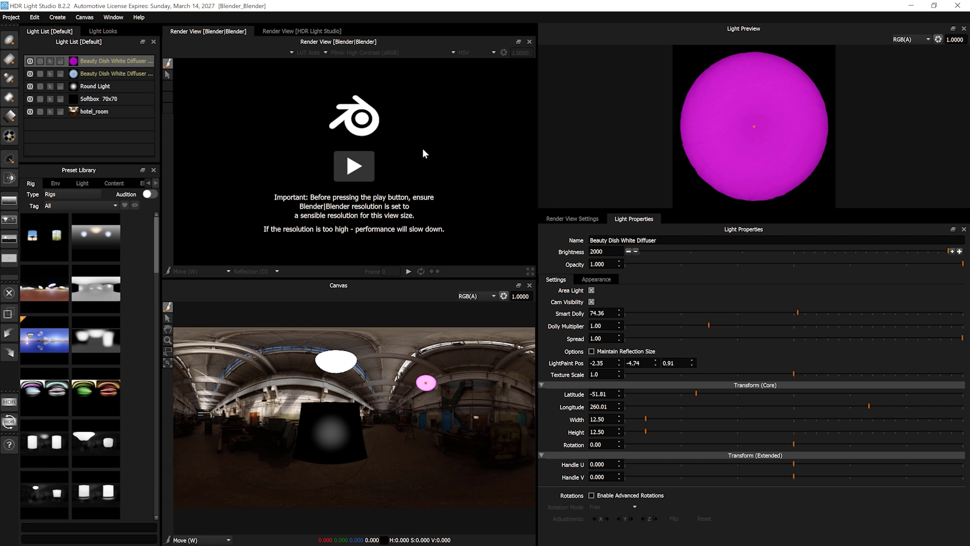
{"action": "left_click", "coordinate": [362, 165]}
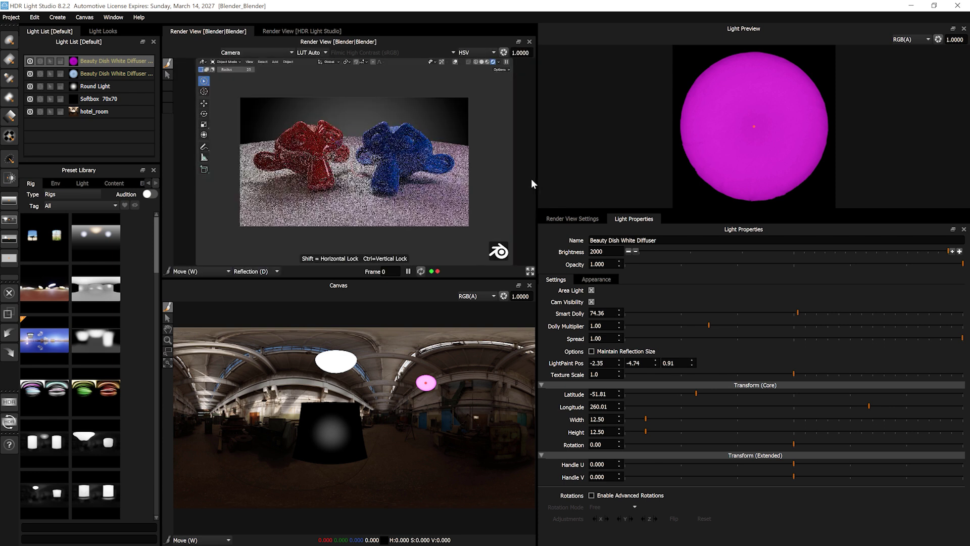
{"action": "left_click_drag", "start_coordinate": [537, 177], "coordinate": [647, 176]}
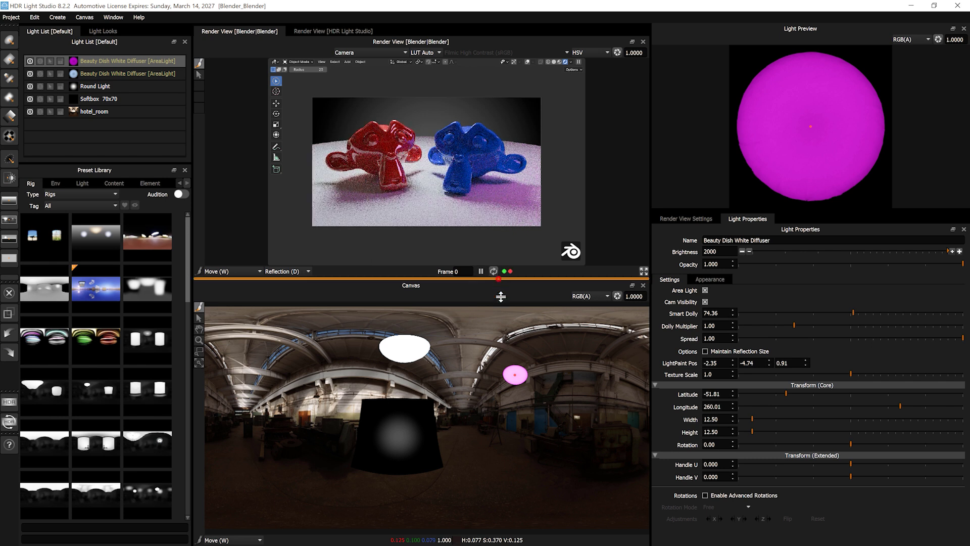
{"action": "left_click_drag", "start_coordinate": [499, 277], "coordinate": [505, 376]}
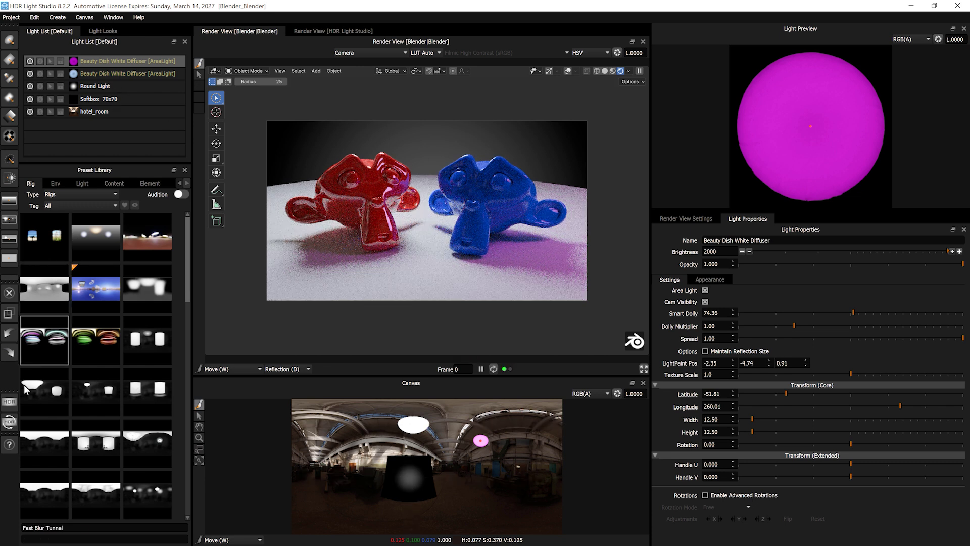
Set up a Production Render with a 3000x1500 map resolution and an area light resolution of 1500
{"action": "left_click", "coordinate": [10, 402]}
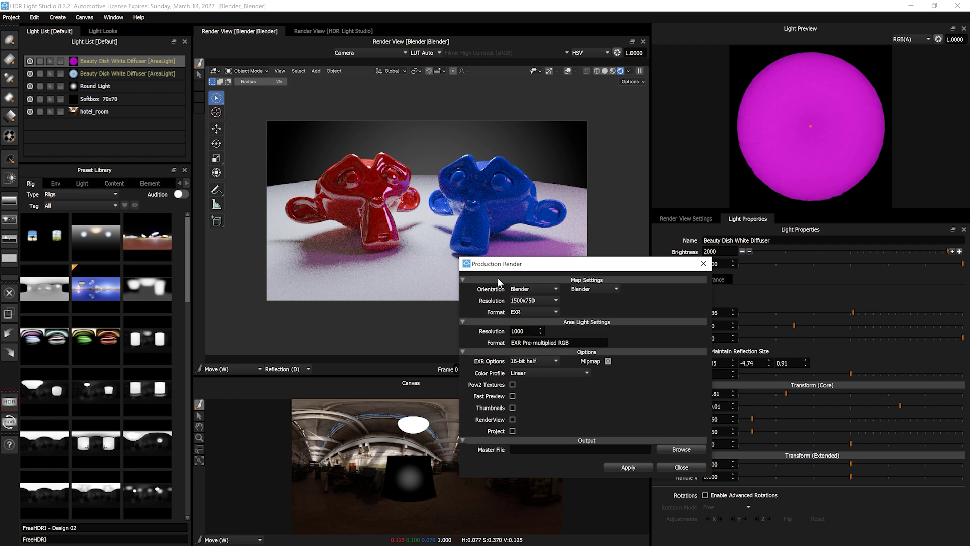
{"action": "left_click_drag", "start_coordinate": [520, 263], "coordinate": [432, 171]}
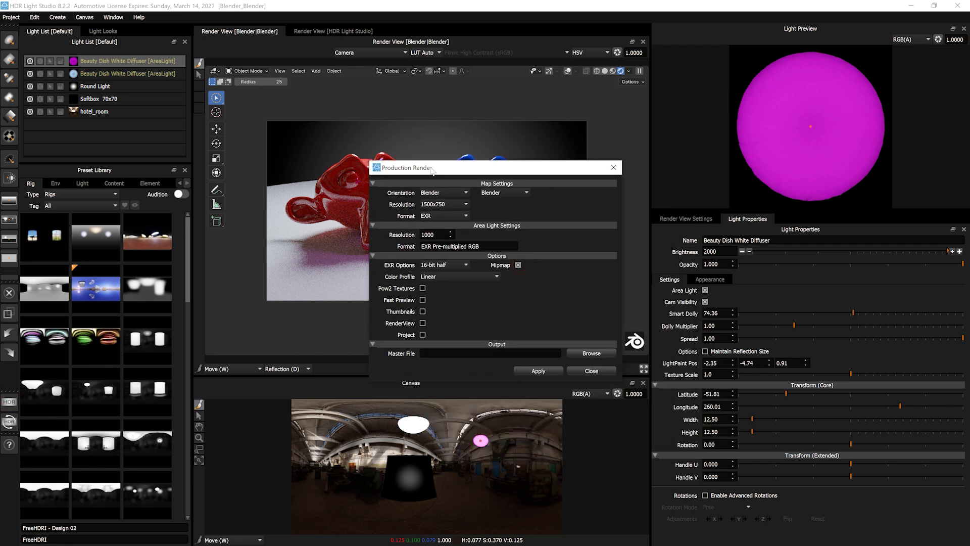
{"action": "left_click", "coordinate": [436, 205]}
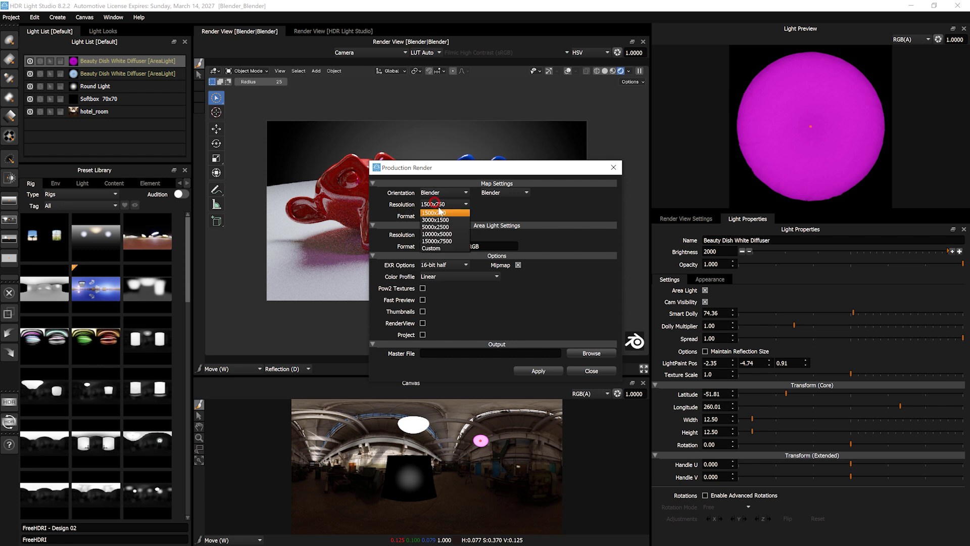
{"action": "left_click", "coordinate": [440, 216]}
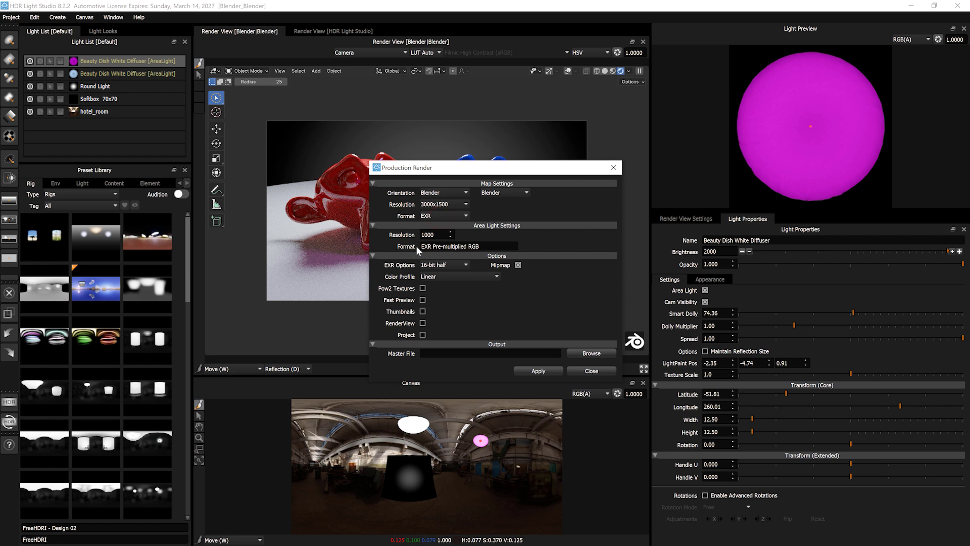
{"action": "double_click", "coordinate": [427, 234]}
{"action": "type", "text": "1500"}
{"action": "left_click", "coordinate": [544, 236]}
Set the production render's master file to demo.exr on the Desktop and render the maps
{"action": "left_click", "coordinate": [591, 353]}
{"action": "scroll", "coordinate": [483, 261], "scroll_direction": "up", "scroll_amount": 3}
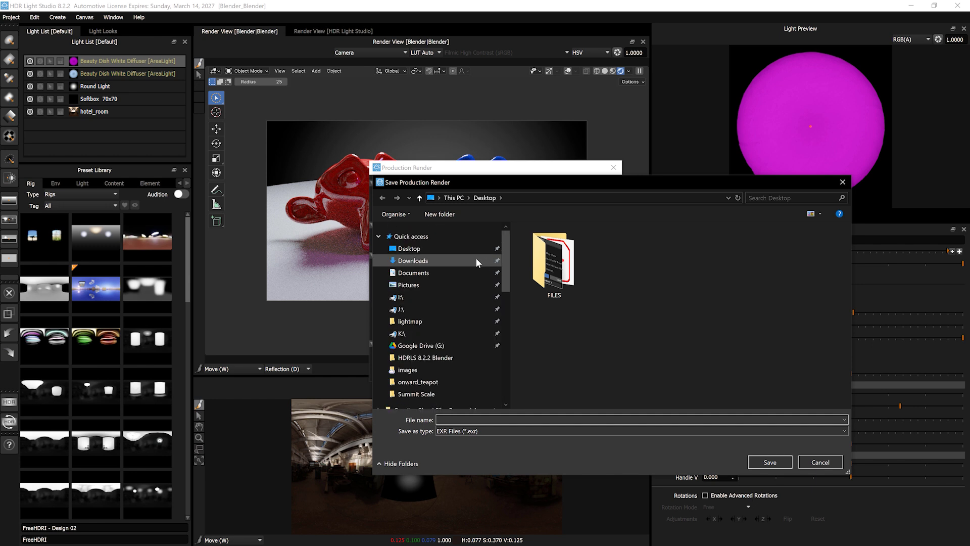
{"action": "left_click", "coordinate": [448, 248]}
{"action": "left_click", "coordinate": [448, 418]}
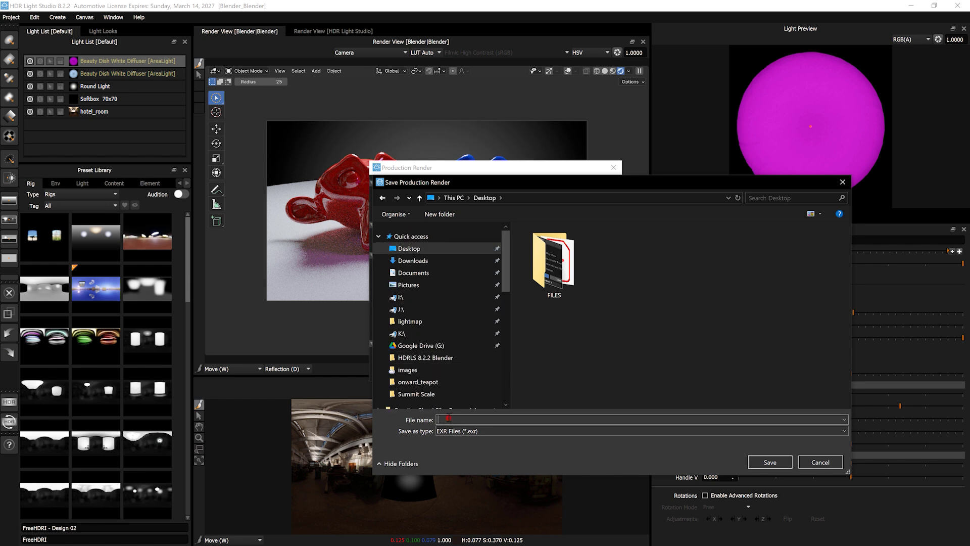
{"action": "type", "text": "demo"}
{"action": "left_click", "coordinate": [768, 461]}
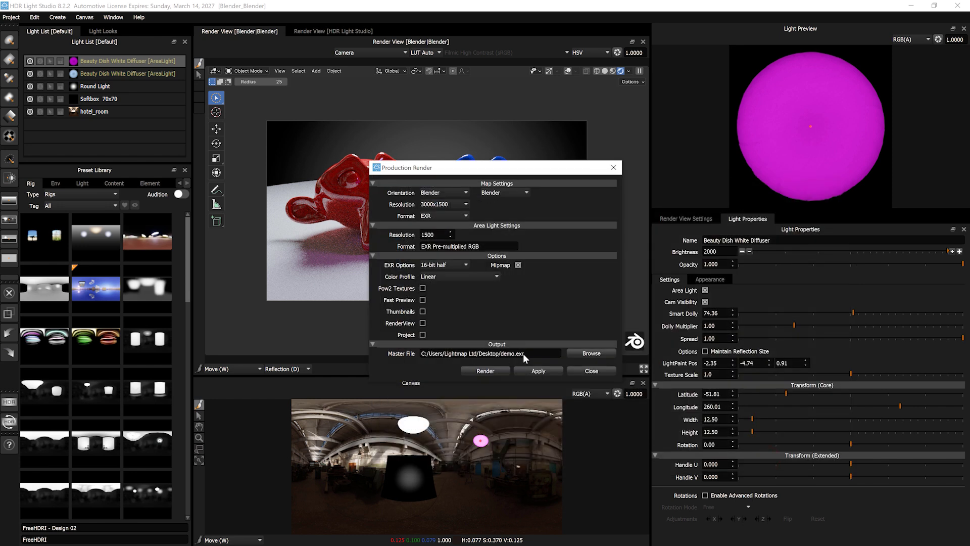
{"action": "left_click", "coordinate": [489, 371]}
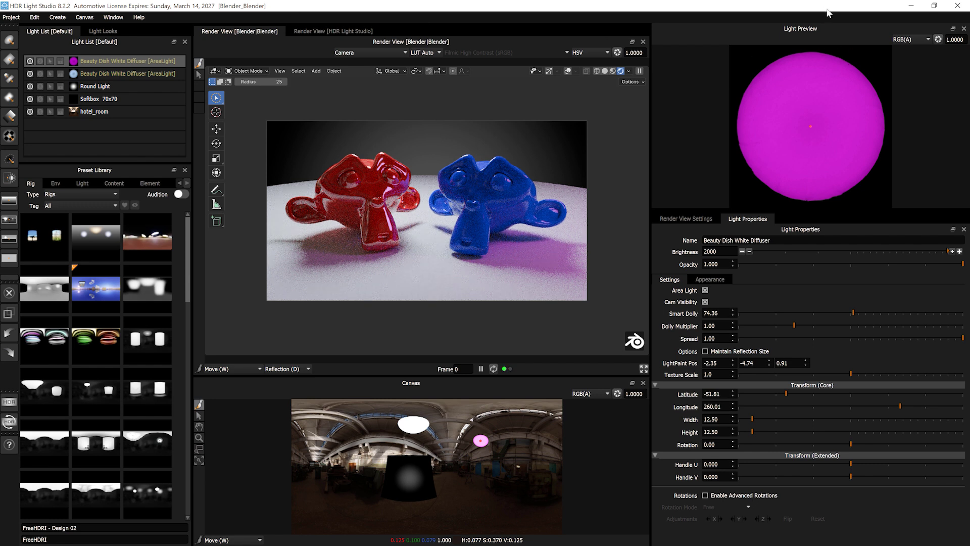
Close HDR Light Studio and stop its connection in Blender
{"action": "left_click", "coordinate": [957, 6]}
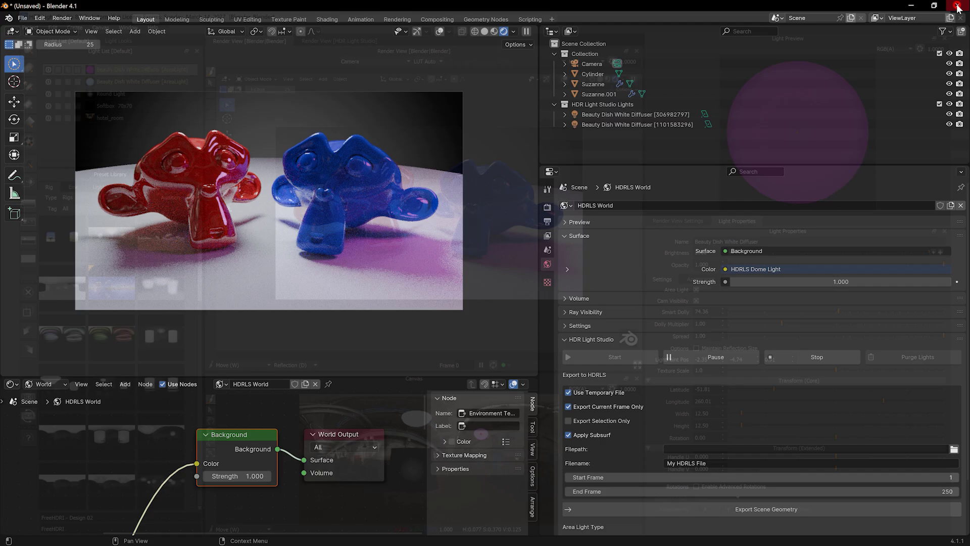
{"action": "left_click", "coordinate": [818, 357]}
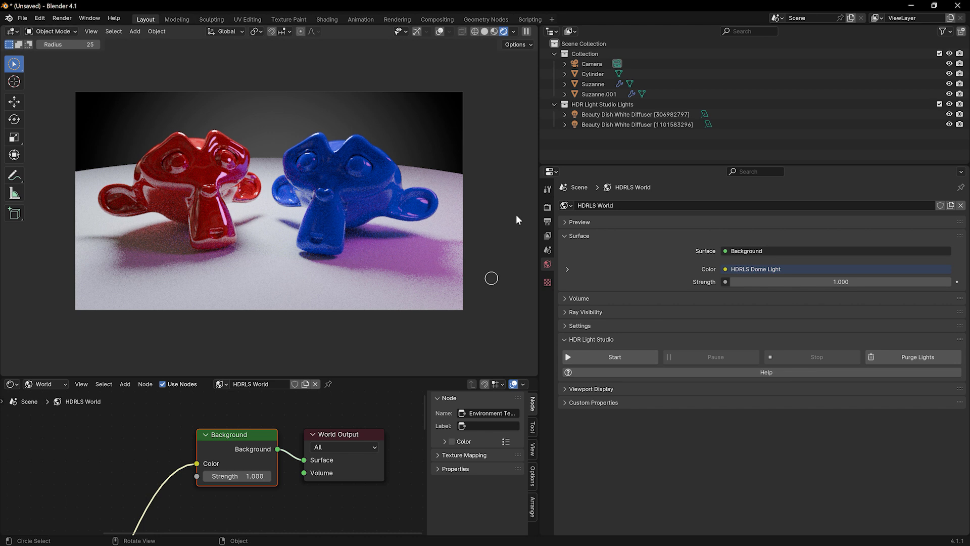
Uncover the desktop to check the exported demo files, and return Blender to full screen
{"action": "scroll", "coordinate": [120, 478], "scroll_direction": "down", "scroll_amount": 5}
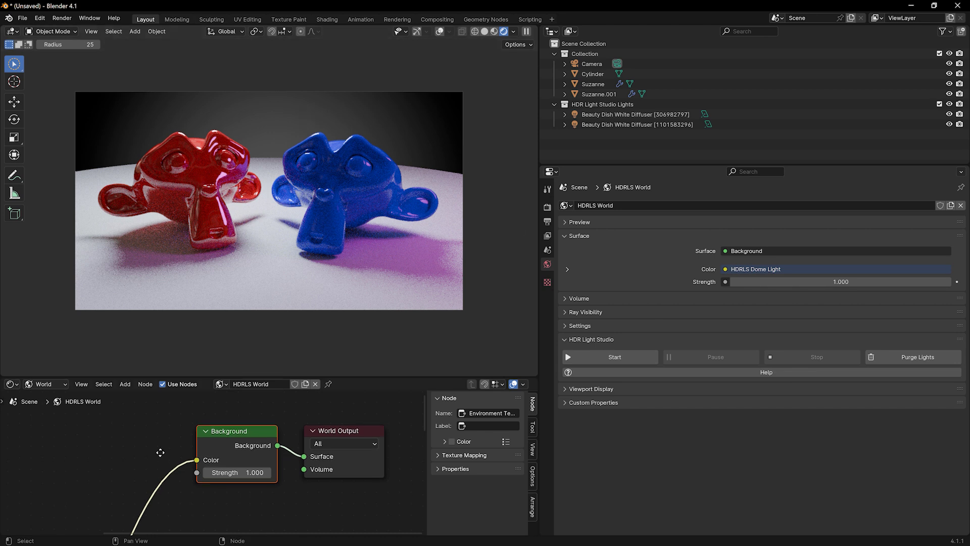
{"action": "double_click", "coordinate": [346, 4]}
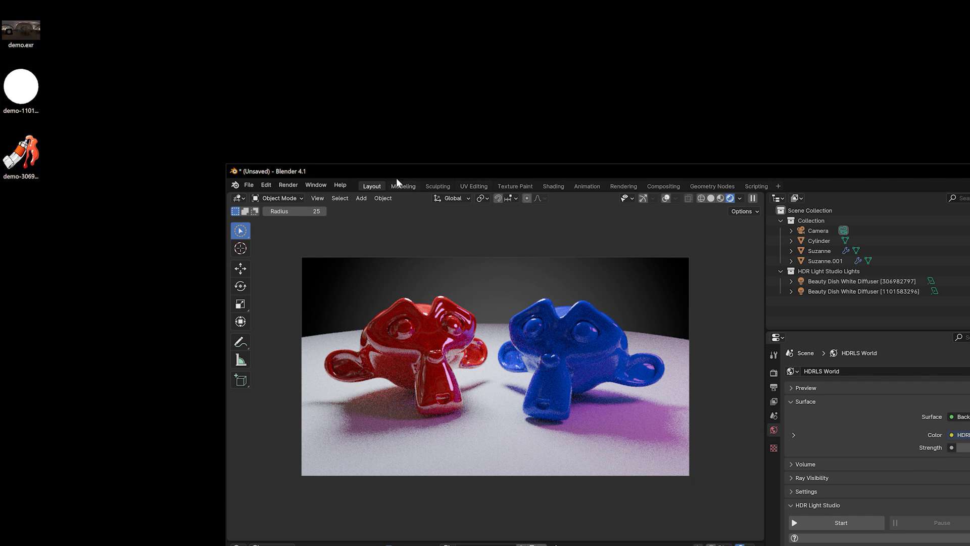
{"action": "left_click_drag", "start_coordinate": [398, 175], "coordinate": [205, 7]}
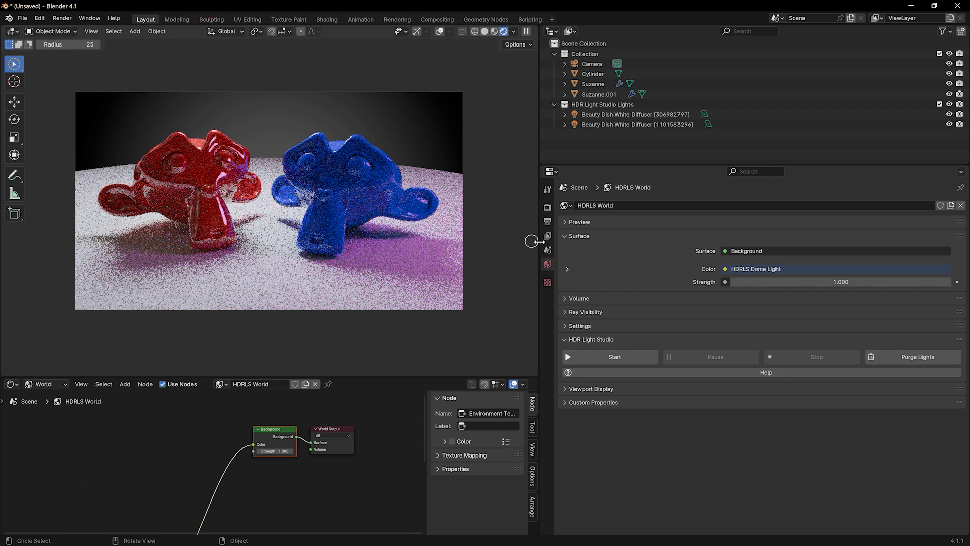
Examine the light properties and shader nodes of the Beauty Dish White Diffuser [306982797] area light, down to its image texture node
{"action": "left_click", "coordinate": [640, 114]}
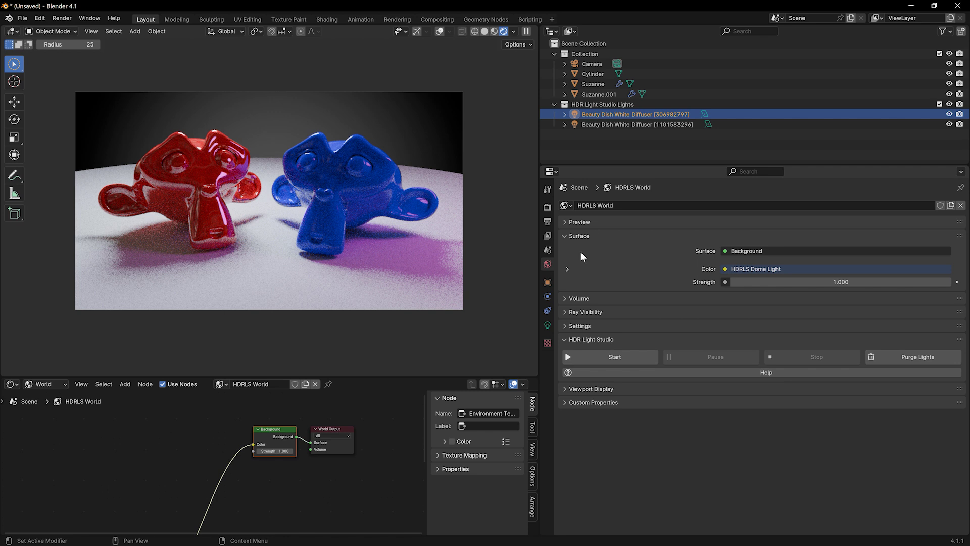
{"action": "left_click", "coordinate": [547, 325]}
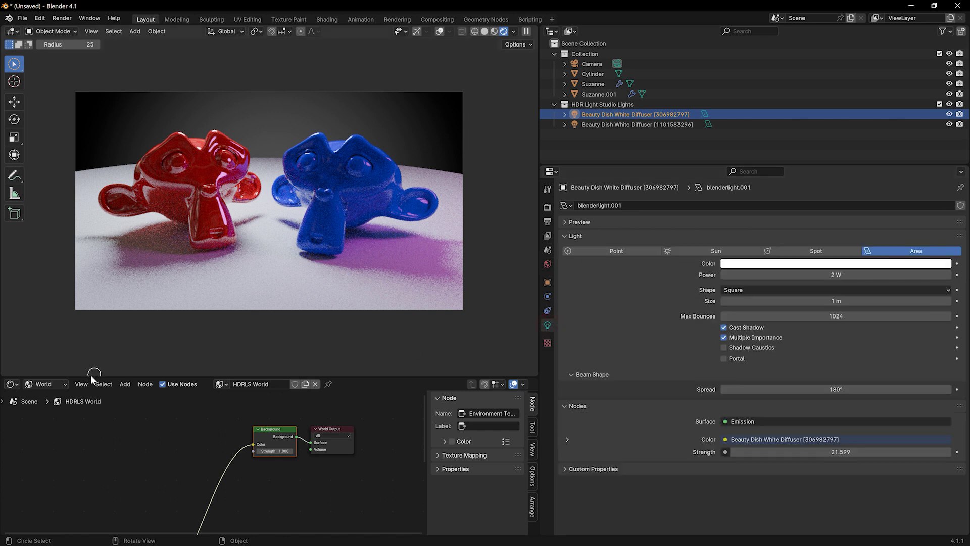
{"action": "left_click", "coordinate": [45, 384]}
{"action": "left_click", "coordinate": [46, 409]}
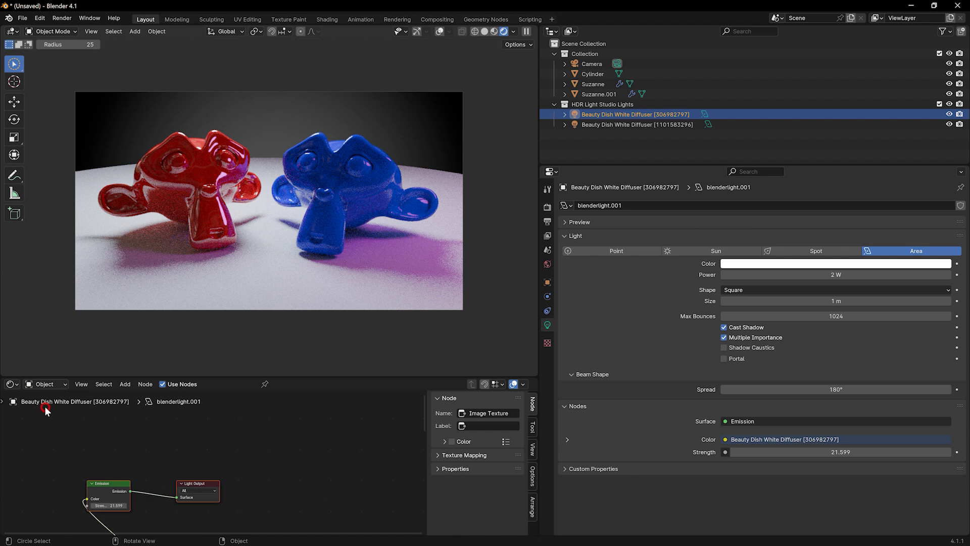
{"action": "key", "text": "Home"}
{"action": "scroll", "coordinate": [223, 496], "scroll_direction": "down", "scroll_amount": 10, "text": "shift"}
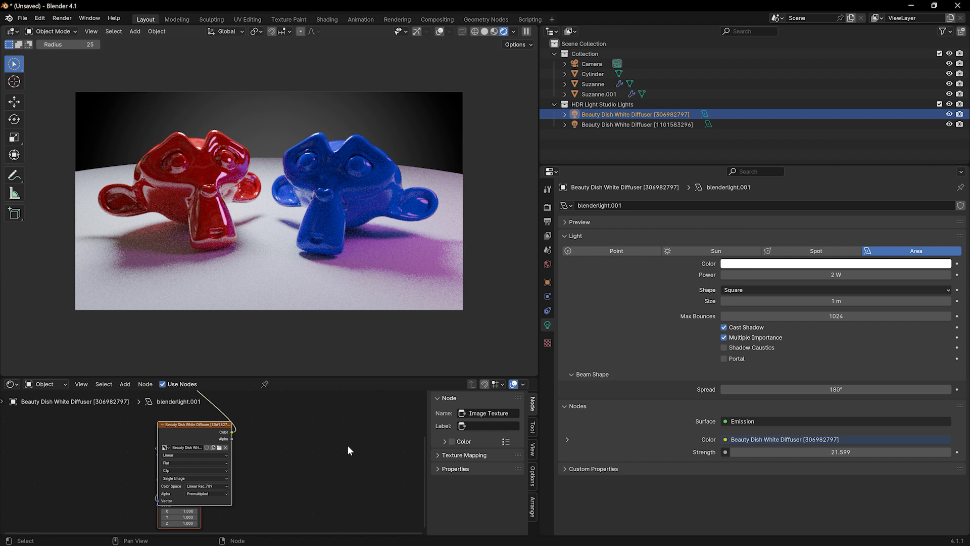
Restart the HDR Light Studio connection from Blender's world settings and resume the live Render View, resizing the panels to enlarge it
{"action": "left_click", "coordinate": [547, 264]}
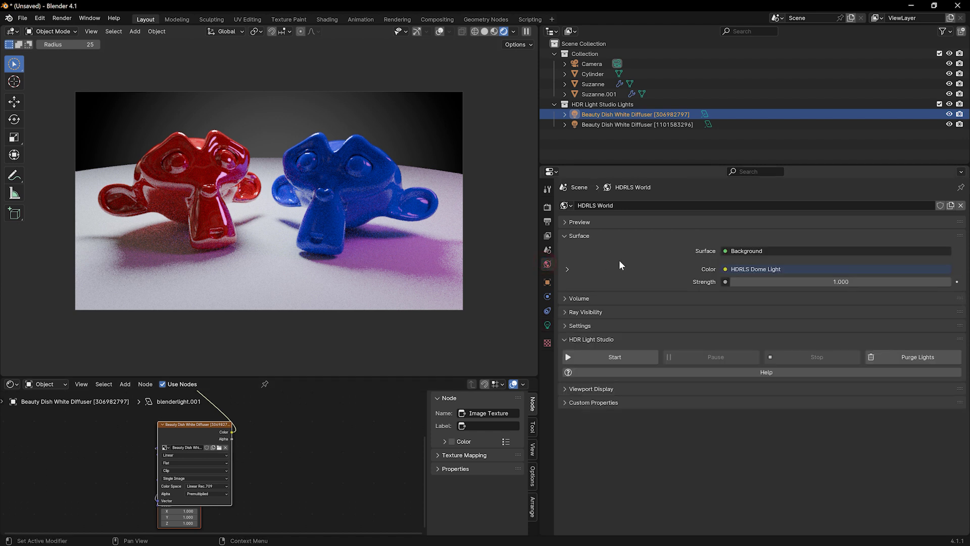
{"action": "left_click", "coordinate": [617, 356]}
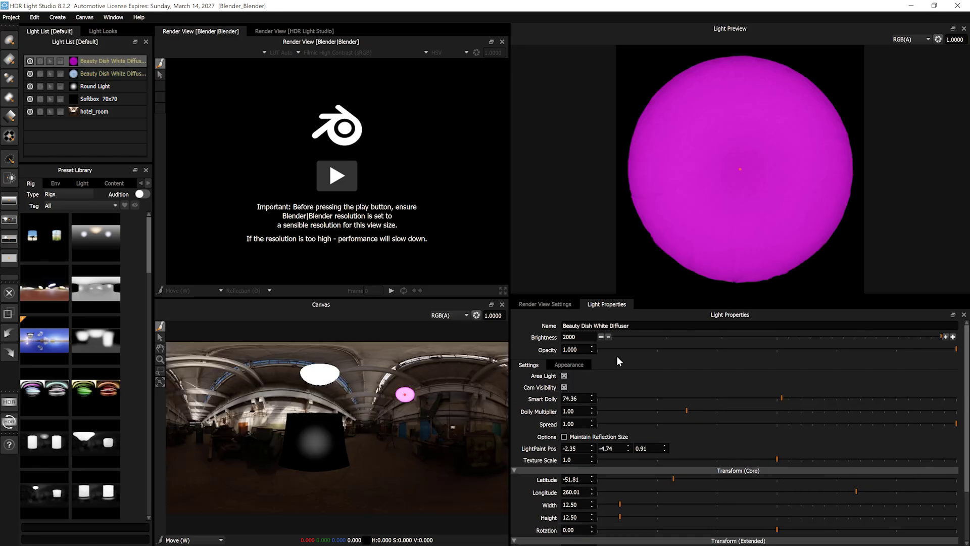
{"action": "left_click_drag", "start_coordinate": [513, 135], "coordinate": [605, 135]}
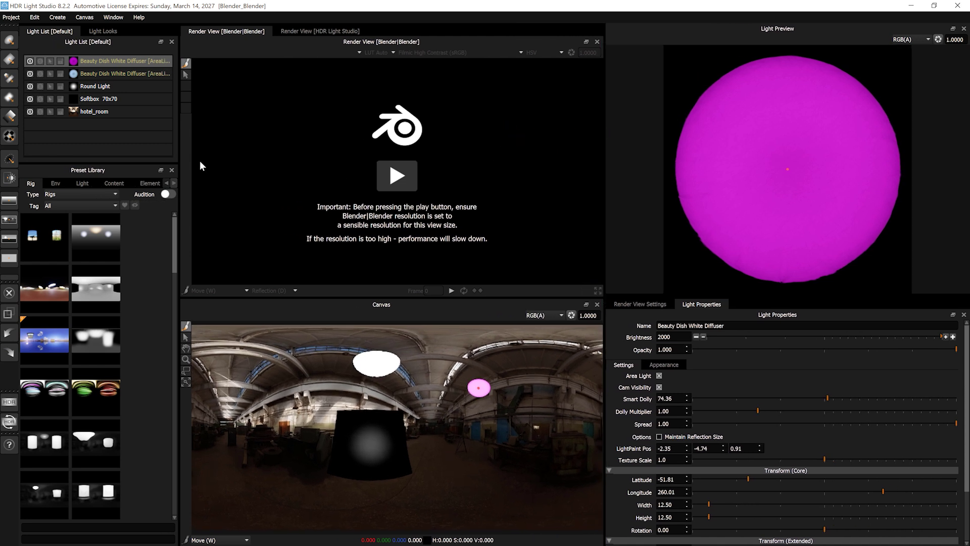
{"action": "left_click_drag", "start_coordinate": [178, 141], "coordinate": [190, 141]}
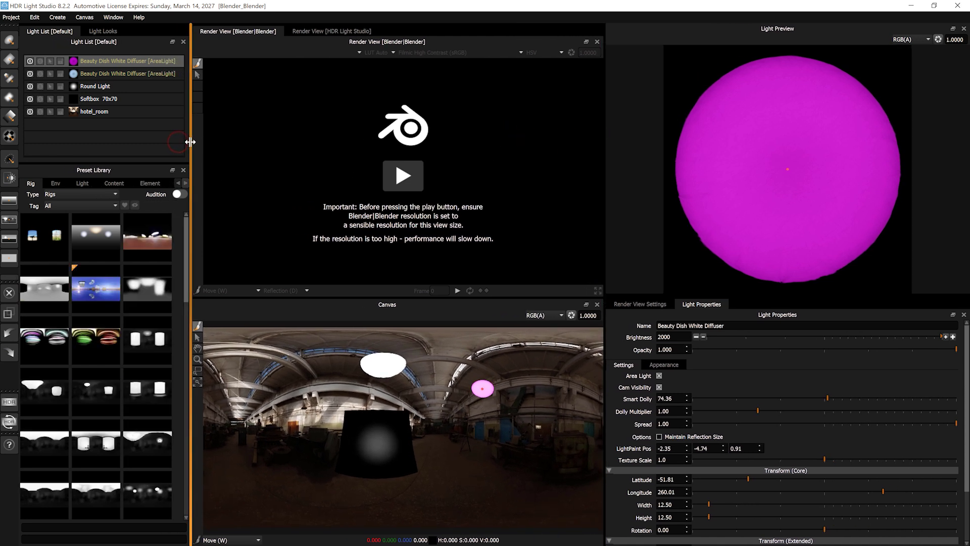
{"action": "left_click", "coordinate": [403, 176]}
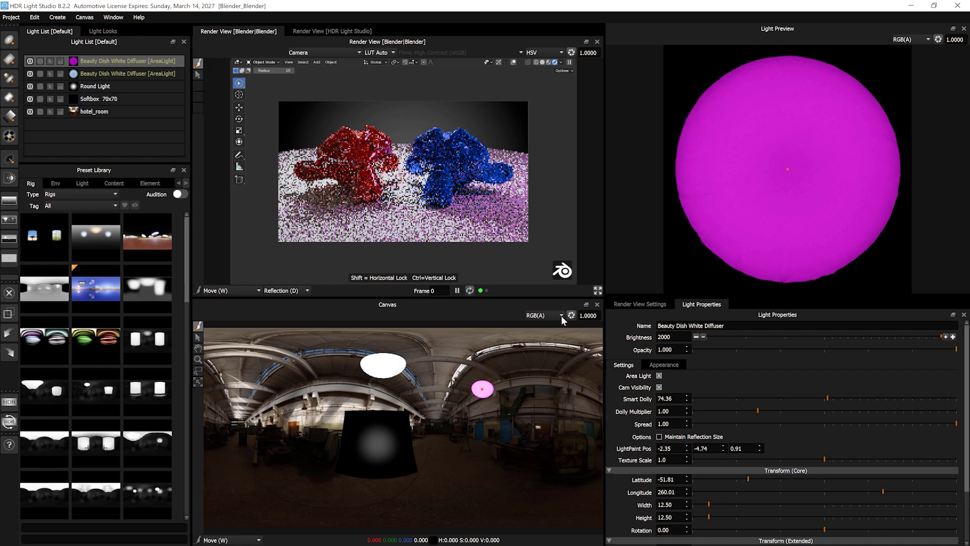
{"action": "left_click_drag", "start_coordinate": [565, 299], "coordinate": [567, 373]}
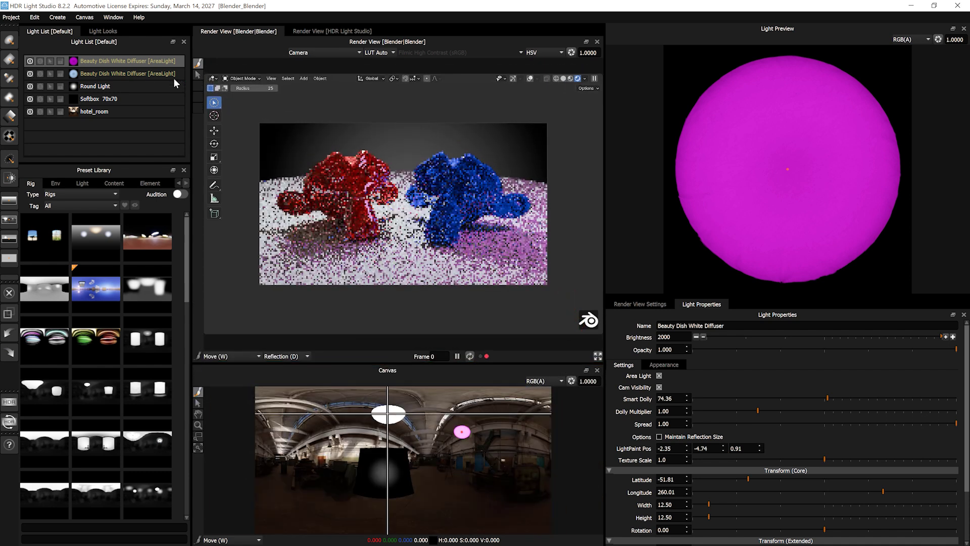
{"action": "left_click_drag", "start_coordinate": [803, 296], "coordinate": [803, 208]}
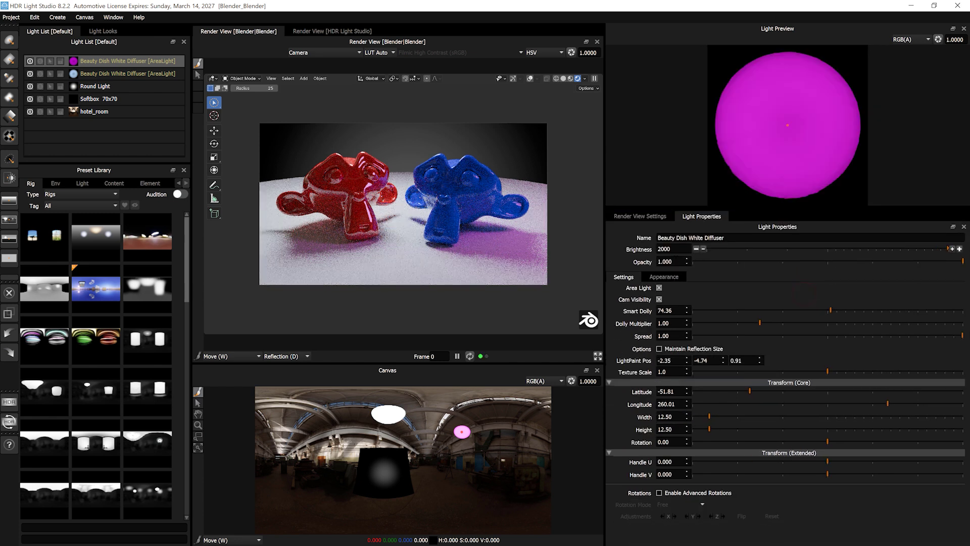
Change the magenta Beauty Dish light's flat color to yellow with hue 0.156, saturation 1.000 and value 1.000
{"action": "left_click", "coordinate": [663, 277]}
{"action": "left_click", "coordinate": [661, 387]}
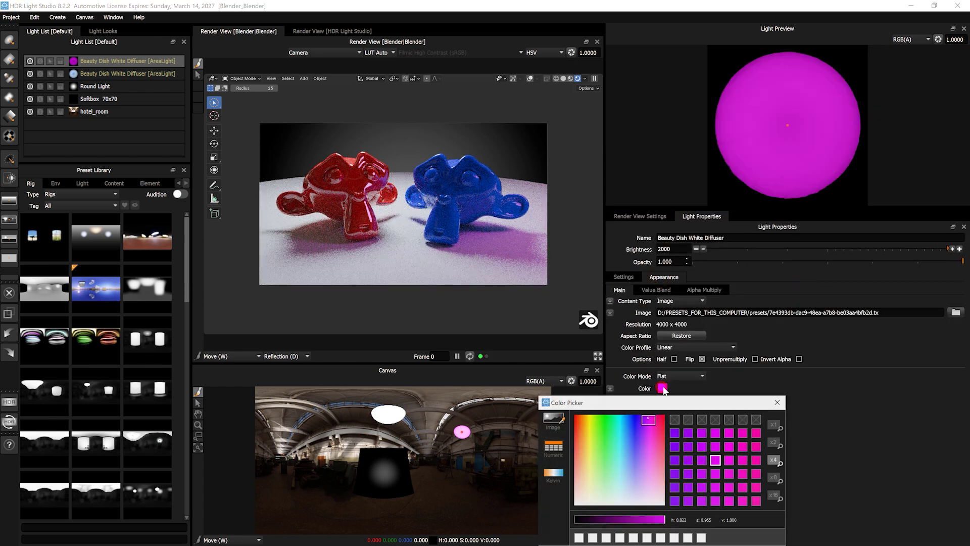
{"action": "left_click_drag", "start_coordinate": [648, 420], "coordinate": [588, 417]}
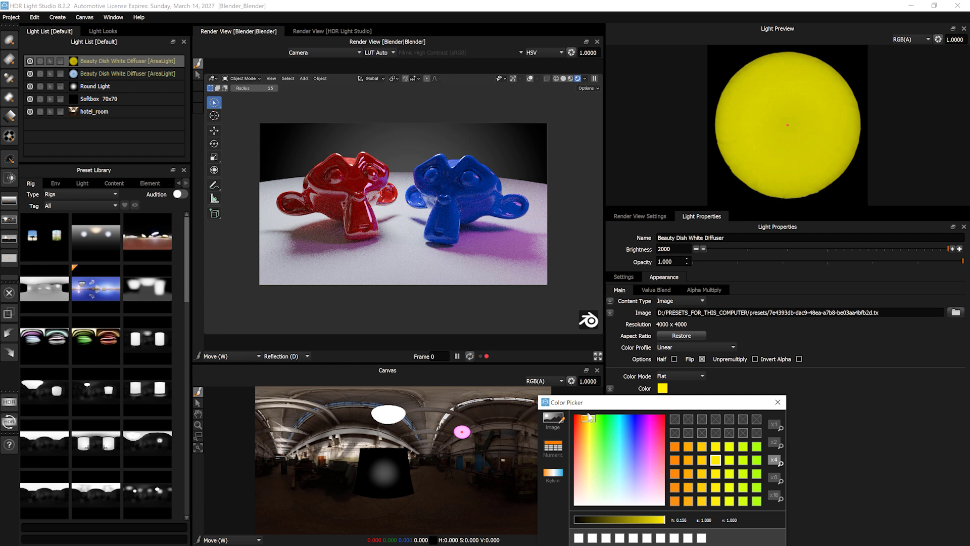
{"action": "left_click", "coordinate": [776, 403]}
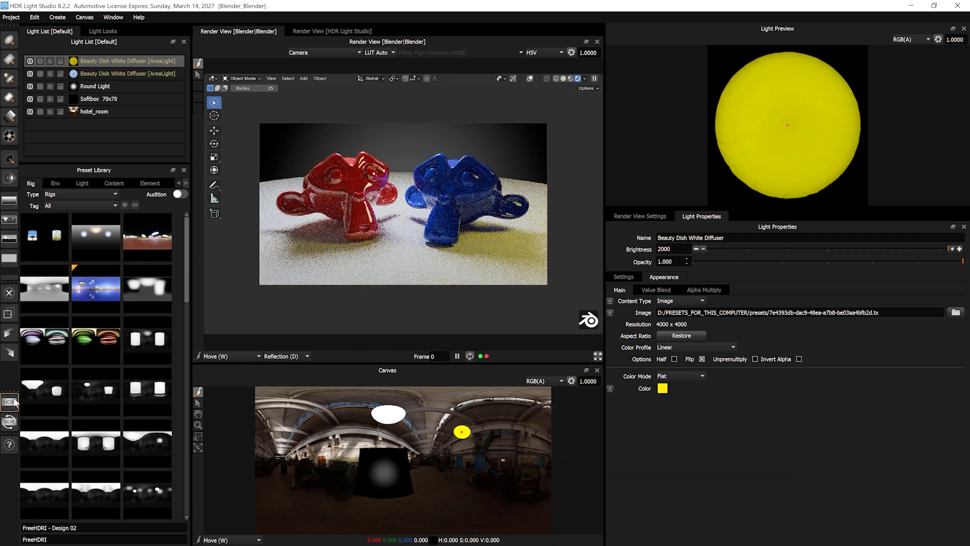
Re-export the production render over demo.exr with the same settings, and shut down HDR Light Studio and its Blender connection
{"action": "left_click", "coordinate": [14, 402]}
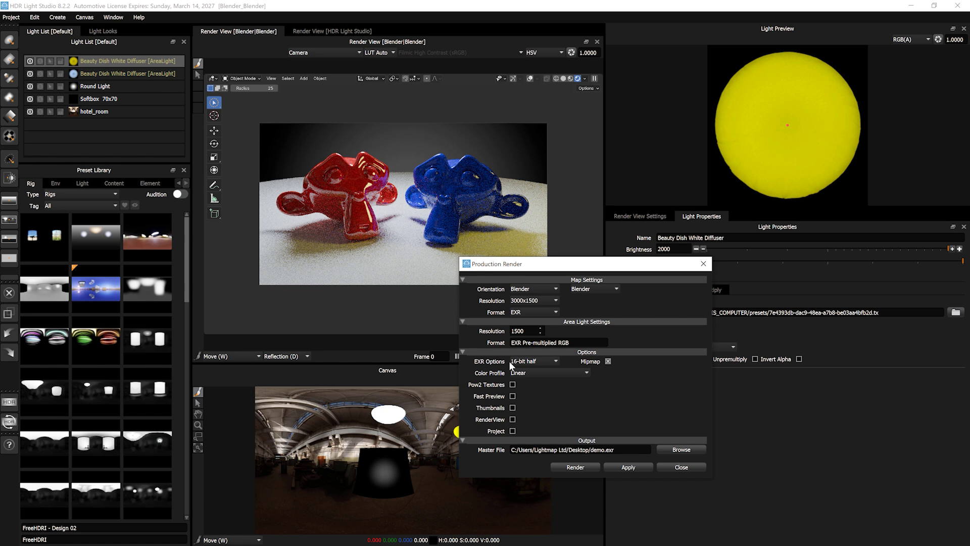
{"action": "left_click", "coordinate": [577, 466]}
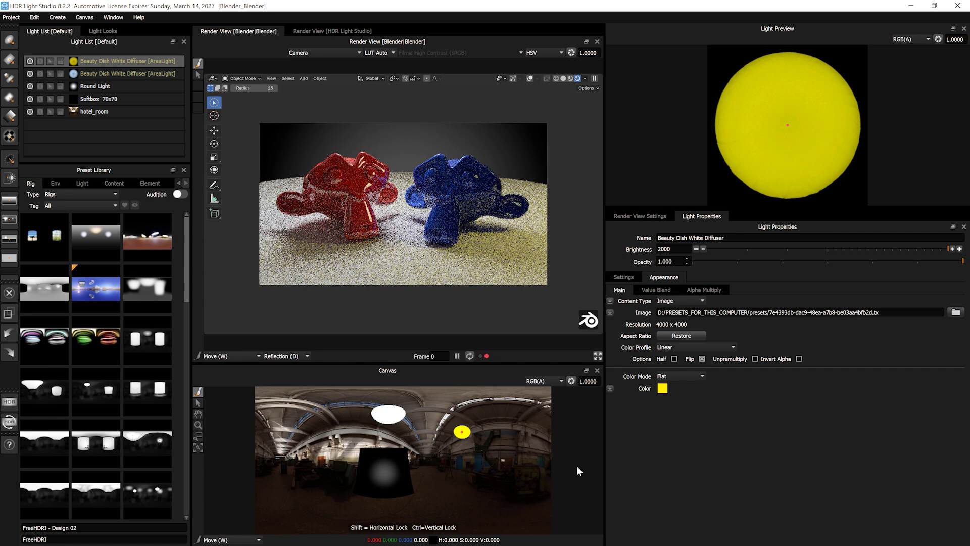
{"action": "left_click", "coordinate": [958, 6]}
{"action": "left_click", "coordinate": [822, 355]}
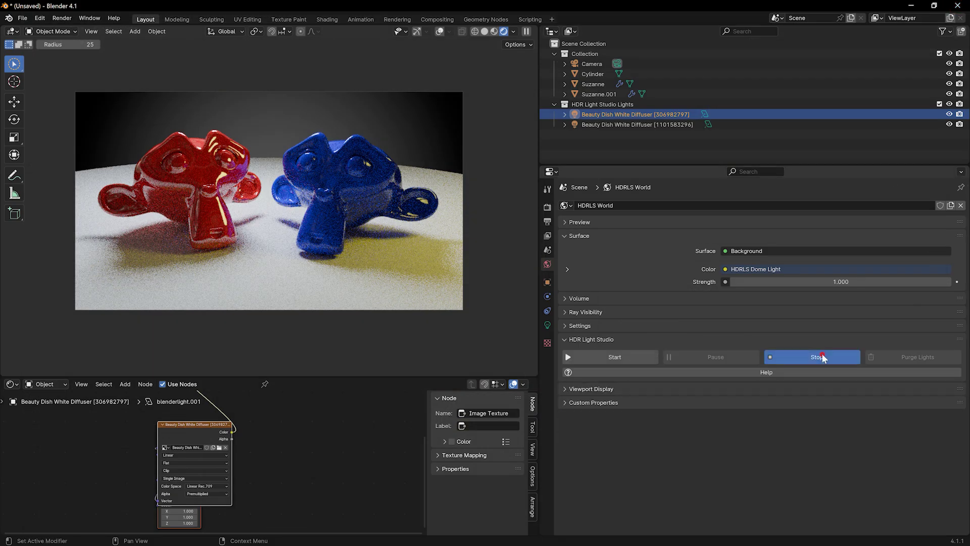